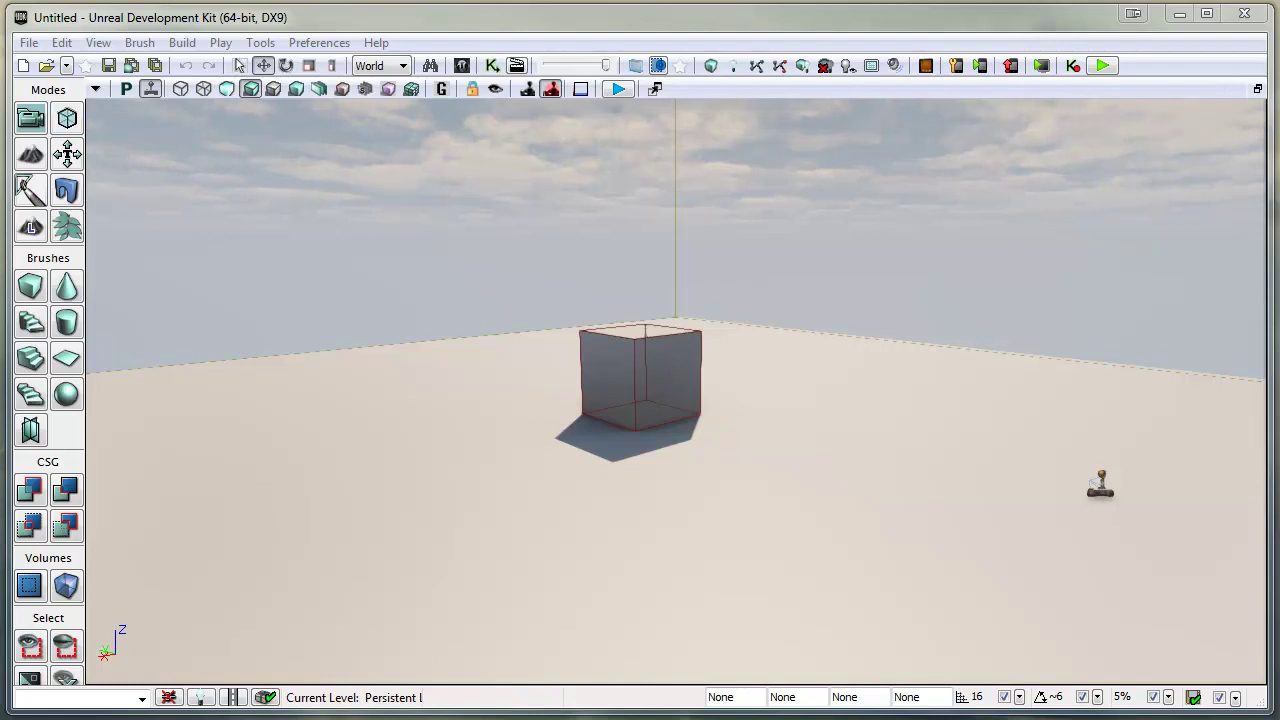
Place a SplineLoftActor from the Uncategorized actor classes on the floor in front of the cube
{"action": "right_click_drag", "start_coordinate": [952, 515], "coordinate": [901, 513]}
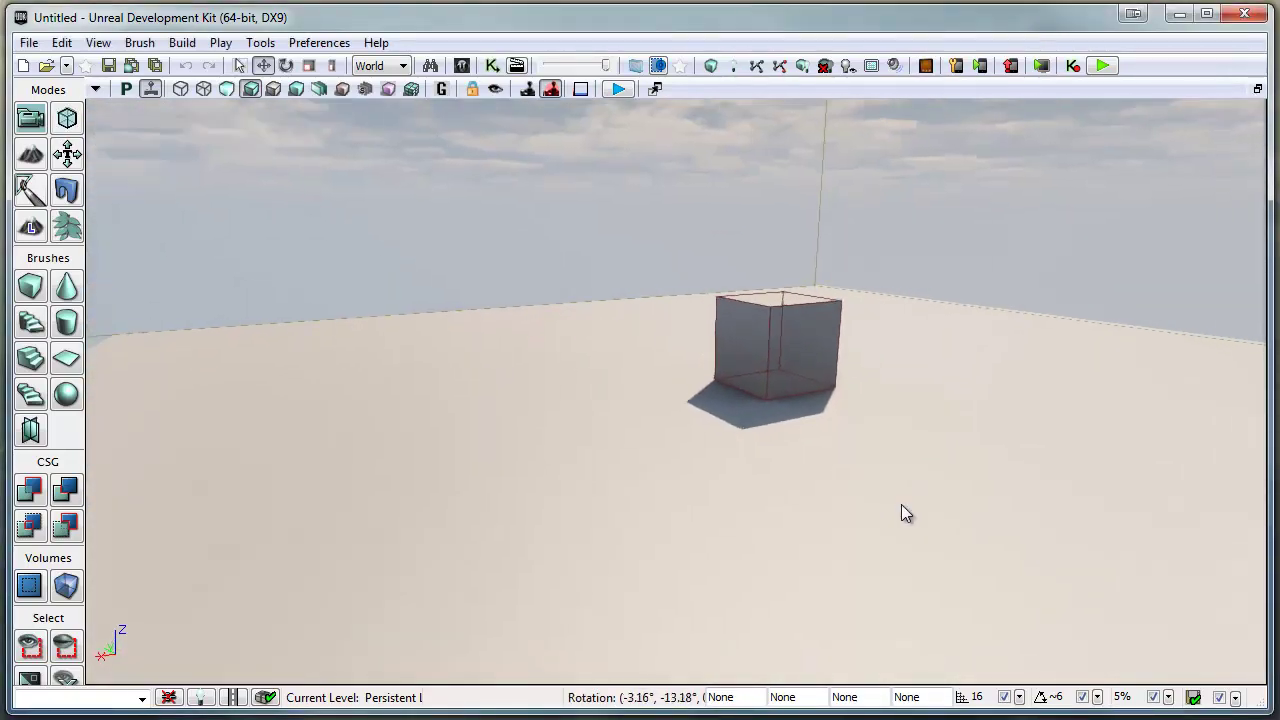
{"action": "left_click", "coordinate": [462, 66]}
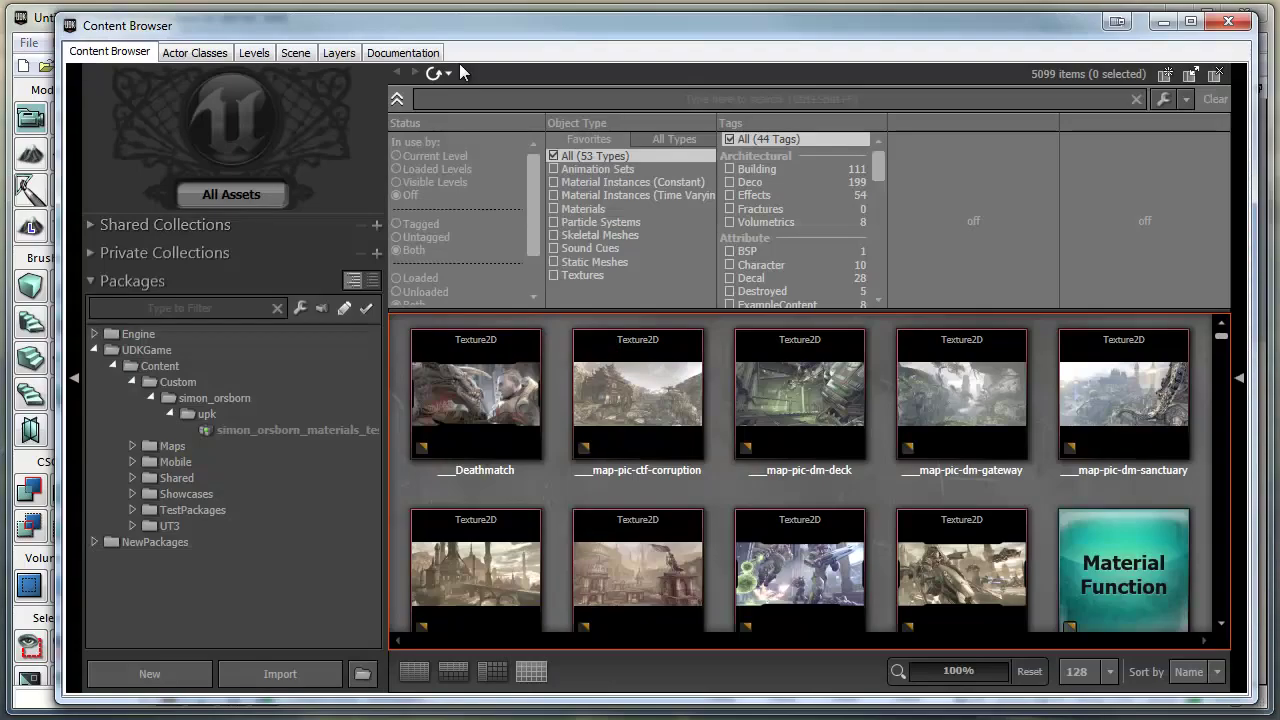
{"action": "left_click", "coordinate": [188, 53]}
{"action": "left_click", "coordinate": [98, 455]}
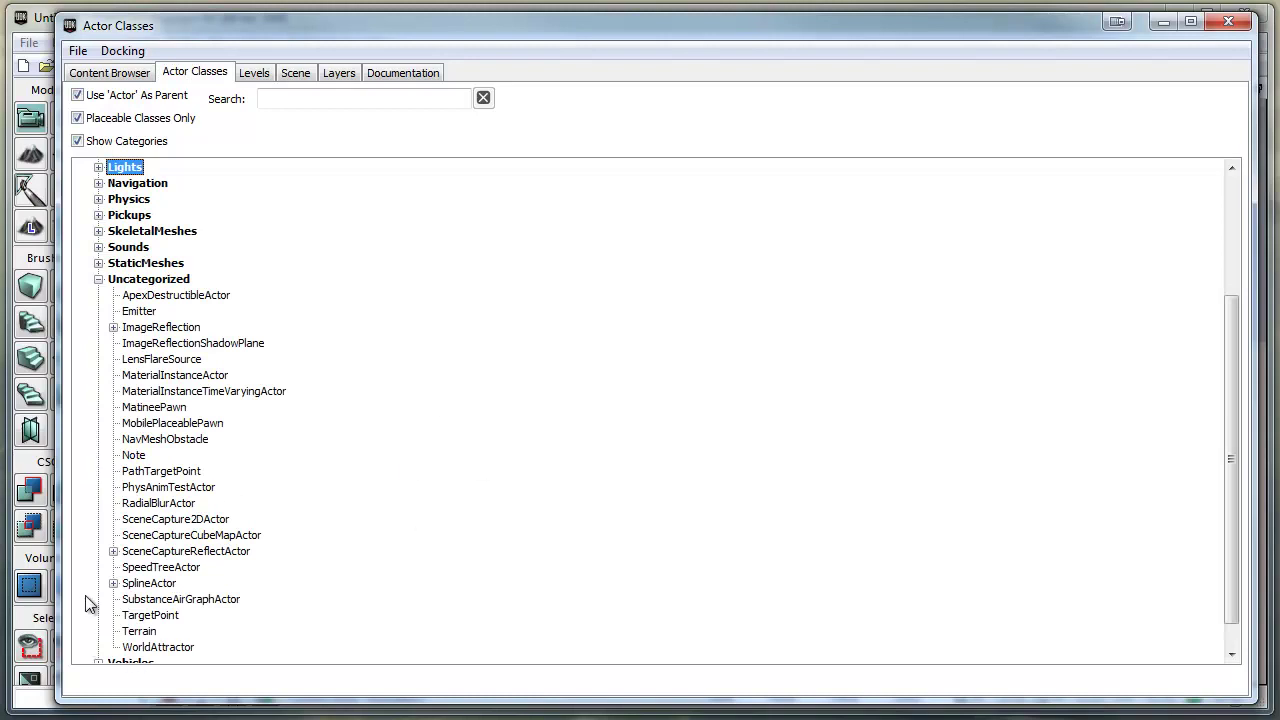
{"action": "left_click", "coordinate": [113, 583]}
{"action": "left_click", "coordinate": [127, 600]}
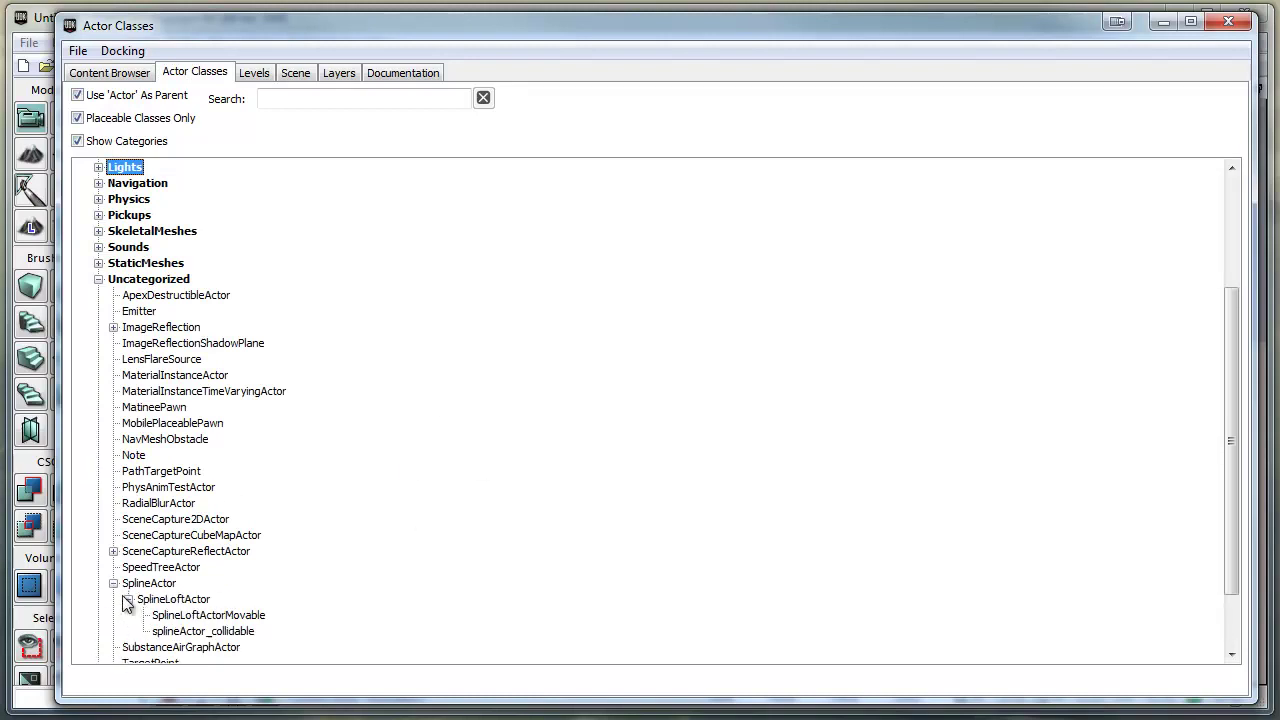
{"action": "left_click", "coordinate": [172, 599]}
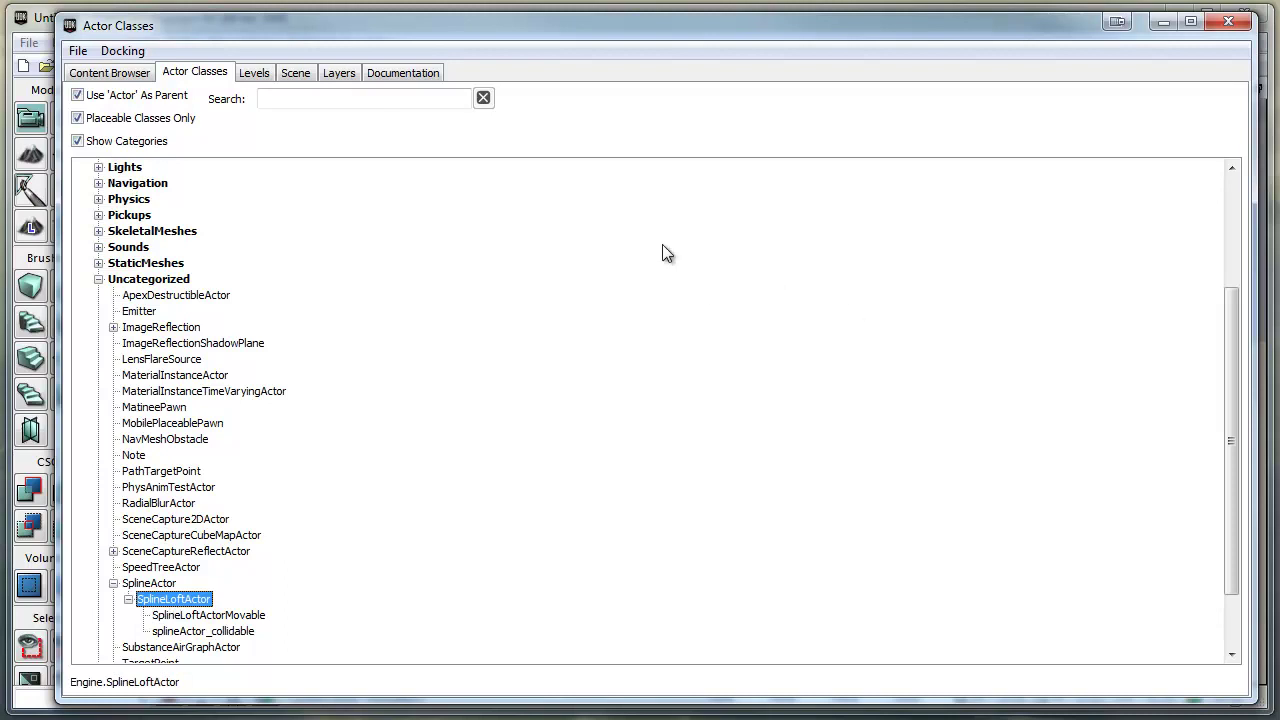
{"action": "left_click_drag", "start_coordinate": [476, 48], "coordinate": [1002, 37]}
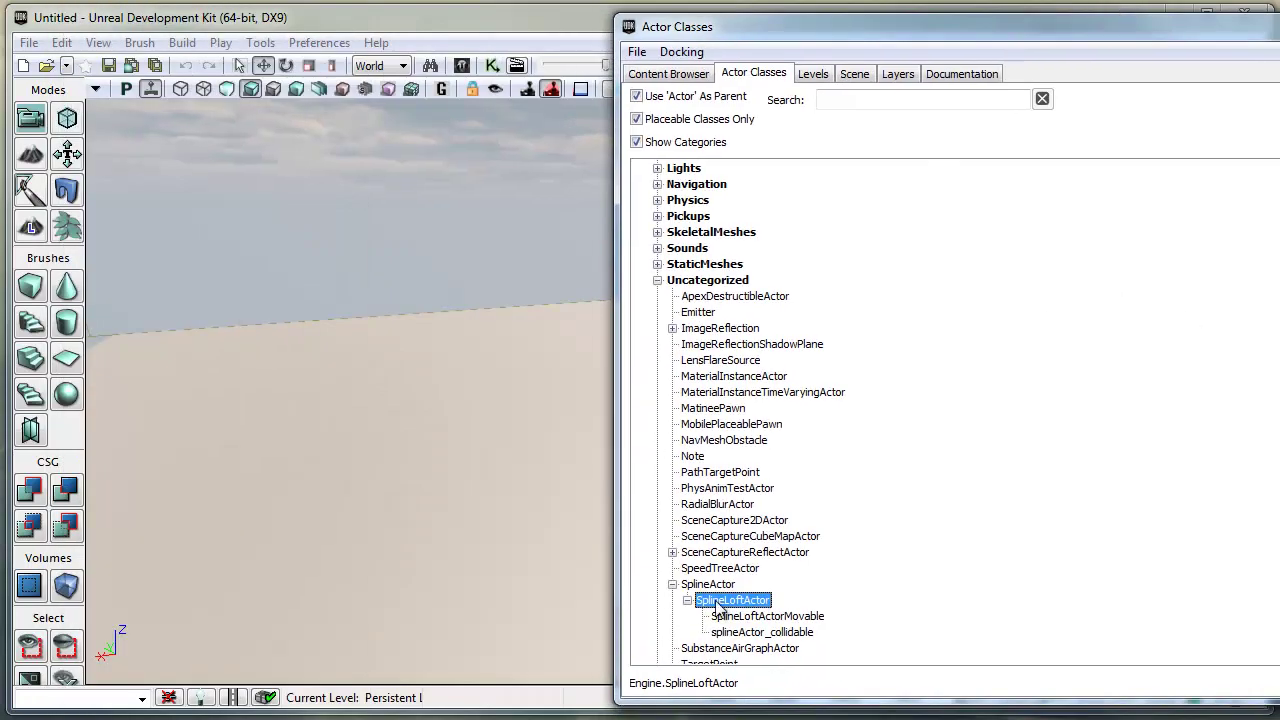
{"action": "left_click_drag", "start_coordinate": [343, 527], "coordinate": [345, 528]}
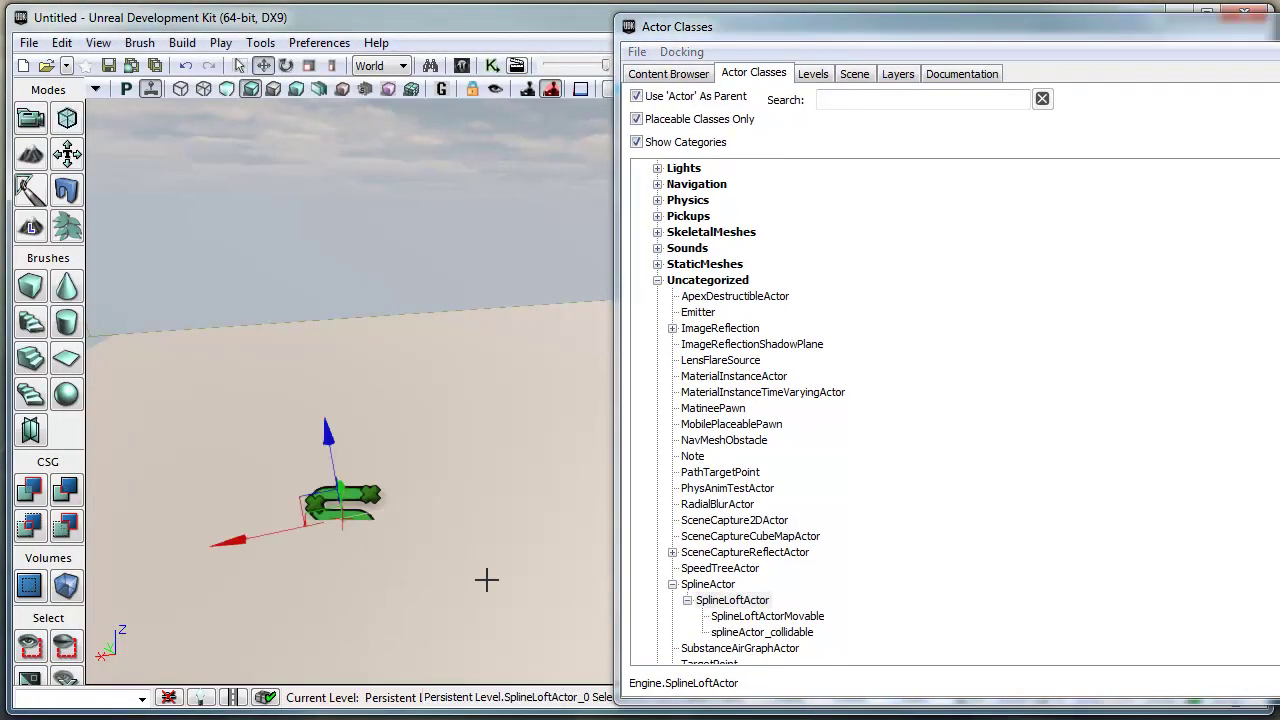
{"action": "left_click", "coordinate": [670, 74]}
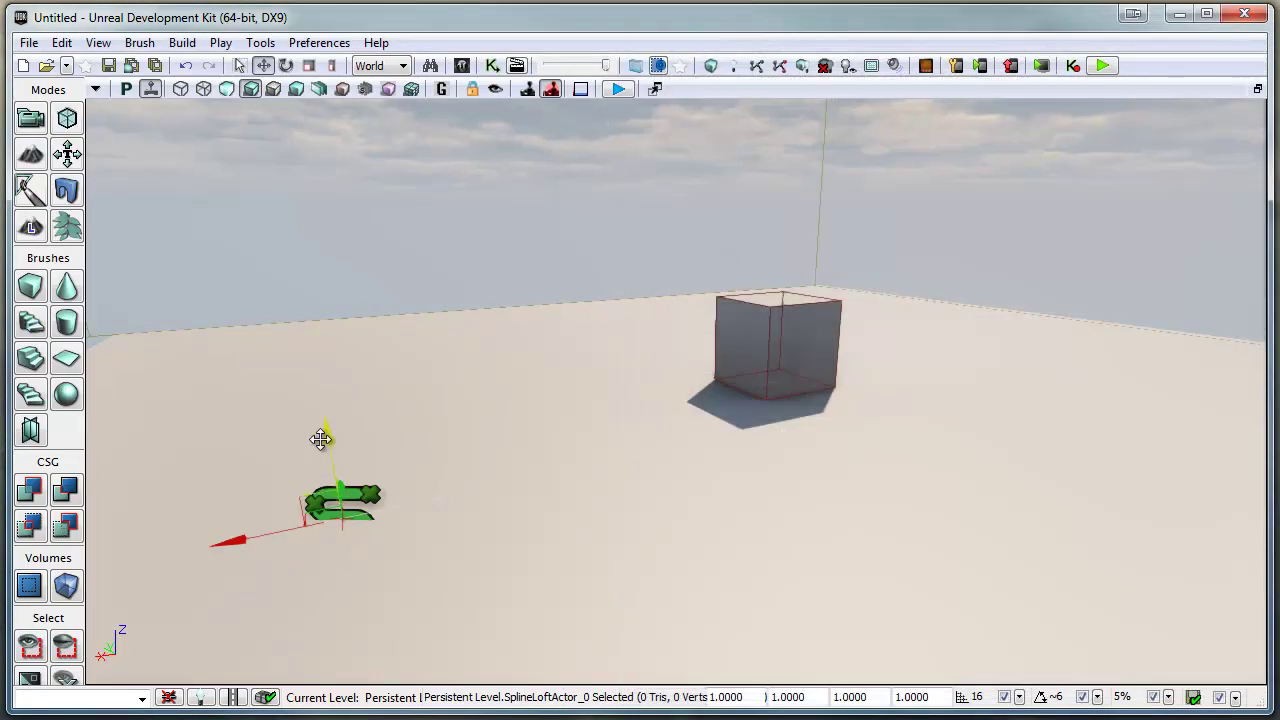
Raise the spline loft actor above the floor and duplicate it three times to form a U-shaped spline of four connected nodes
{"action": "left_click_drag", "start_coordinate": [320, 440], "coordinate": [329, 378]}
{"action": "left_click_drag", "start_coordinate": [240, 480], "coordinate": [310, 518]}
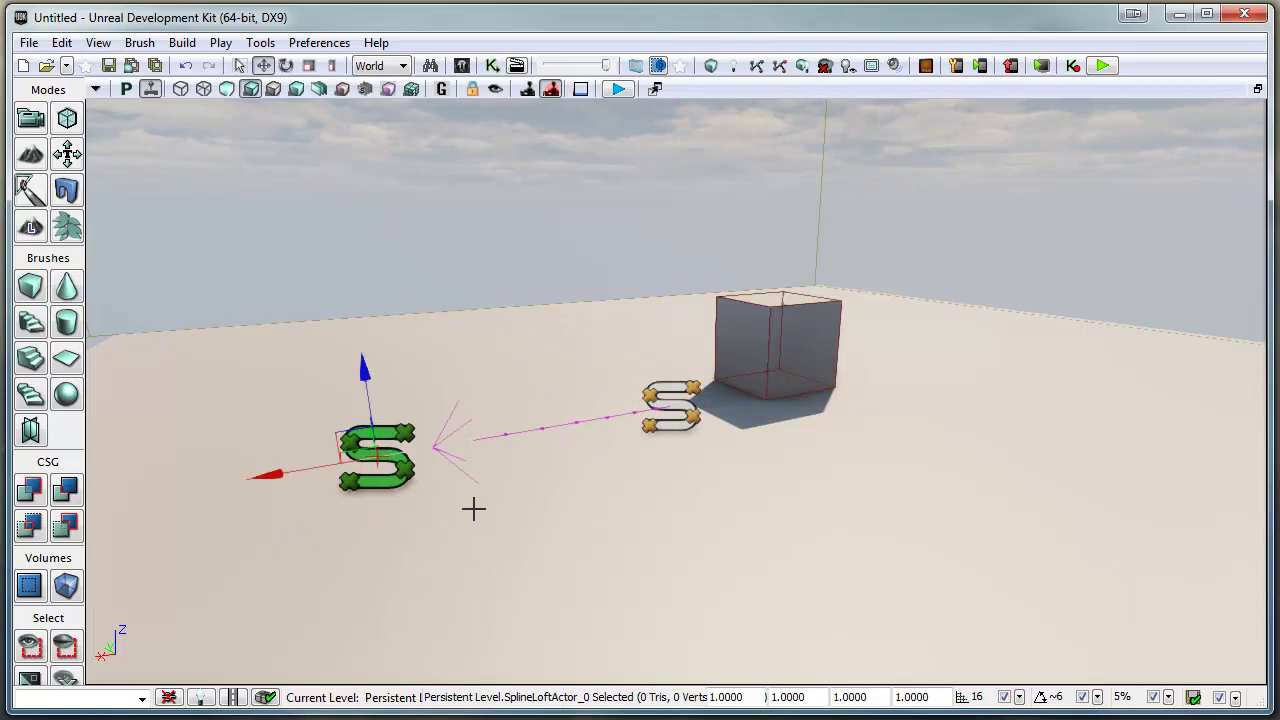
{"action": "right_click_drag", "start_coordinate": [552, 466], "coordinate": [604, 464]}
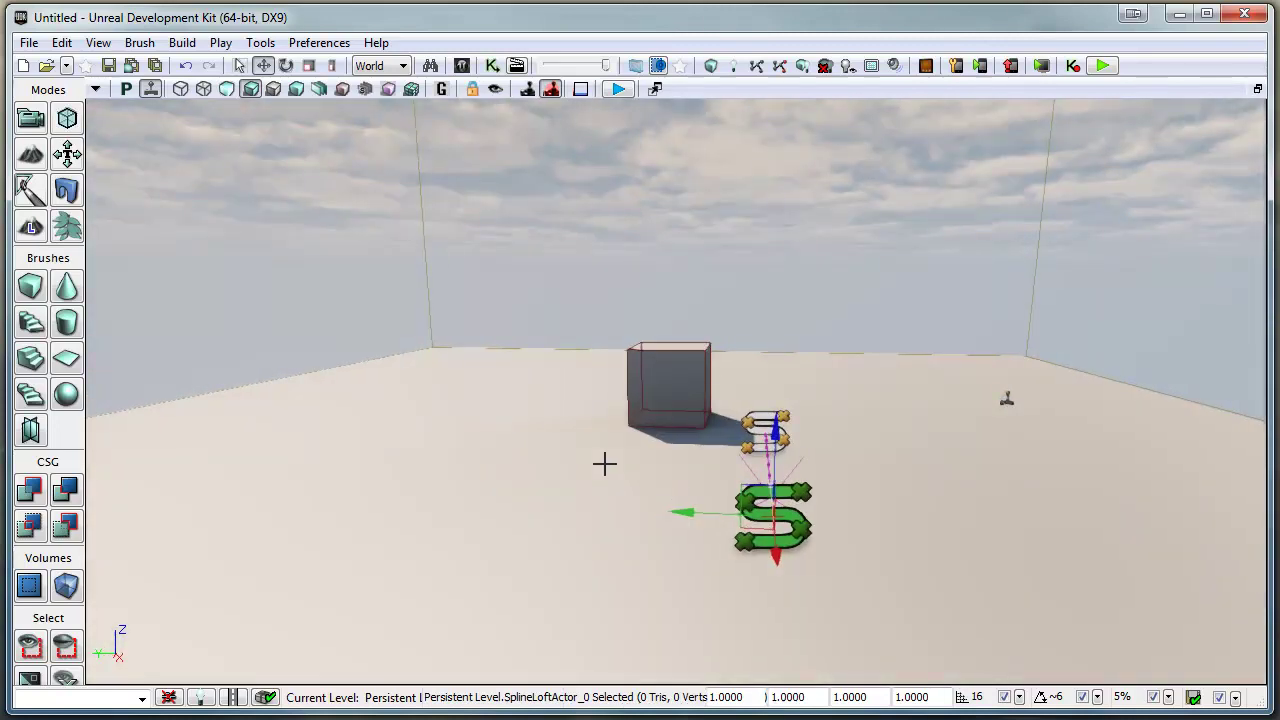
{"action": "left_click_drag", "start_coordinate": [695, 509], "coordinate": [989, 459], "text": "alt"}
{"action": "mouse_move", "coordinate": [1176, 440]}
{"action": "right_mouse_down"}
{"action": "mouse_move", "coordinate": [1140, 437]}
{"action": "mouse_move", "coordinate": [903, 514]}
{"action": "mouse_move", "coordinate": [1178, 440]}
{"action": "right_mouse_up"}
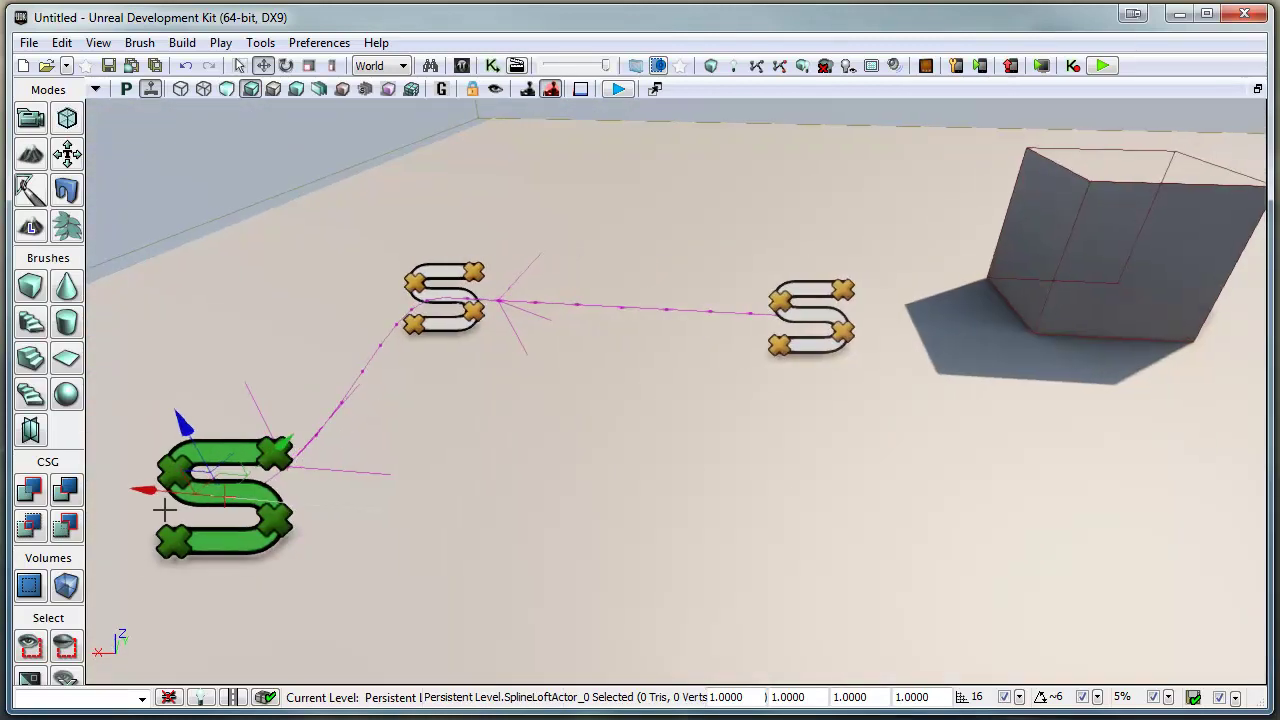
{"action": "left_click_drag", "start_coordinate": [162, 487], "coordinate": [737, 466], "text": "alt"}
{"action": "right_click_drag", "start_coordinate": [700, 379], "coordinate": [716, 367]}
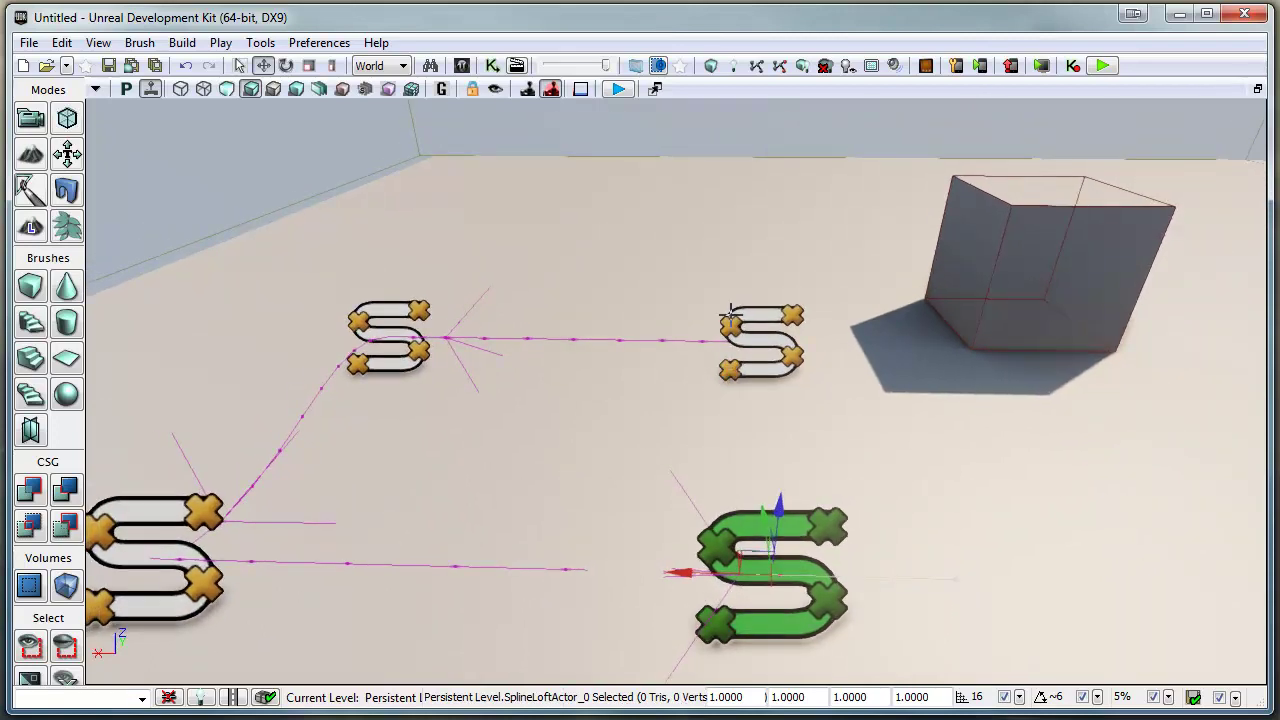
Open the properties of the first spline loft actor, the one nearest the cube on the far side
{"action": "left_click", "coordinate": [768, 320]}
{"action": "left_click", "coordinate": [767, 316]}
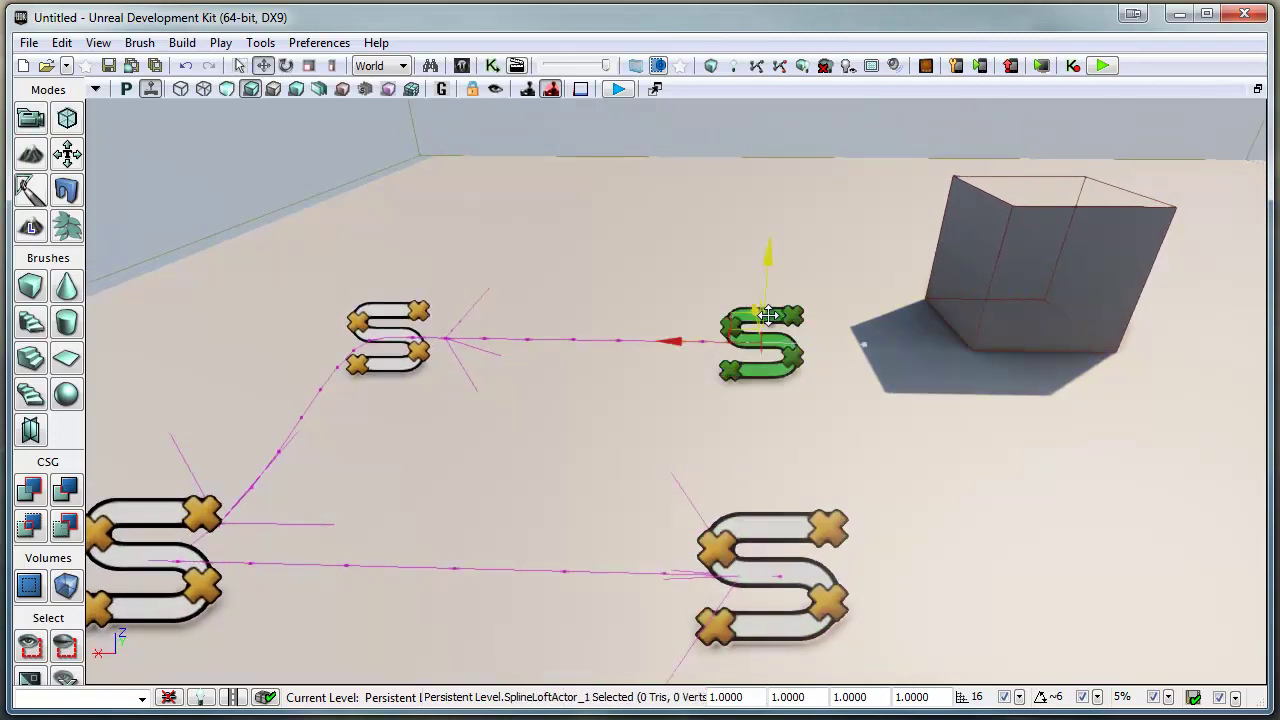
{"action": "double_click", "coordinate": [767, 316]}
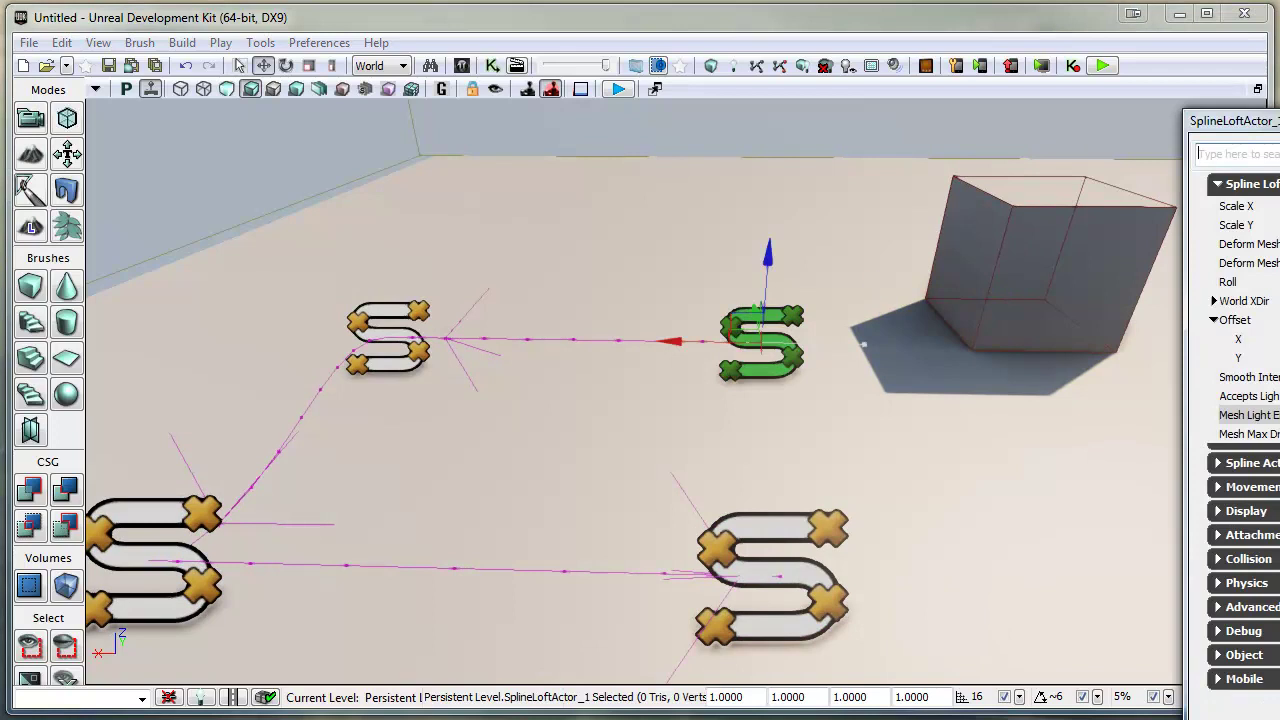
{"action": "left_click_drag", "start_coordinate": [1279, 120], "coordinate": [507, 63]}
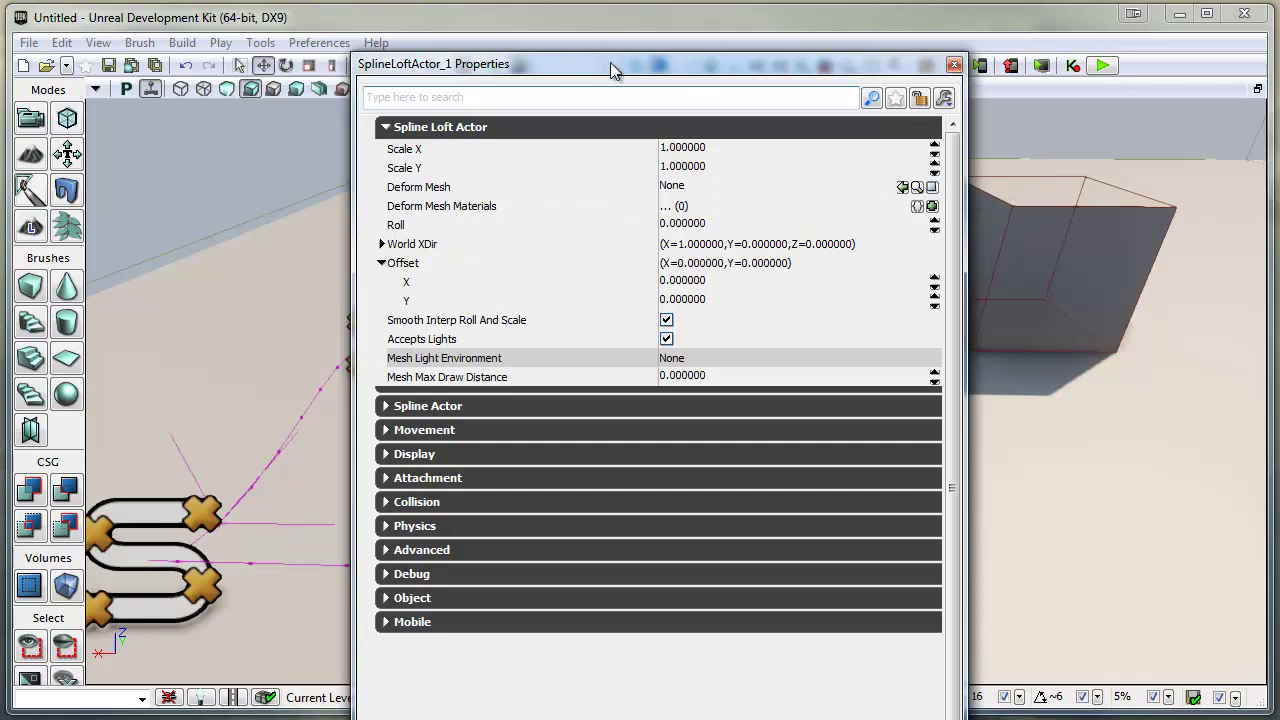
{"action": "left_click_drag", "start_coordinate": [610, 62], "coordinate": [577, 161]}
Filter the Content Browser to static meshes and select the S_HU_Walls_SM_Flat mesh
{"action": "left_click", "coordinate": [460, 65]}
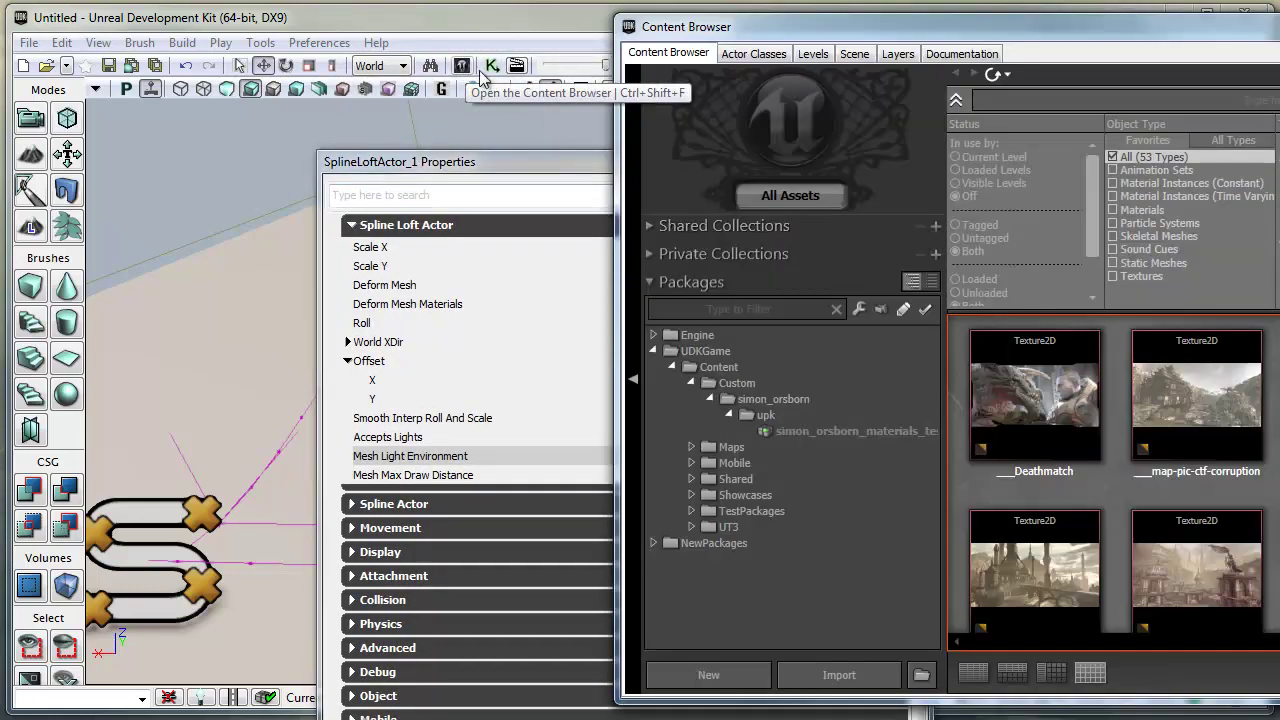
{"action": "left_click_drag", "start_coordinate": [1073, 39], "coordinate": [535, 42]}
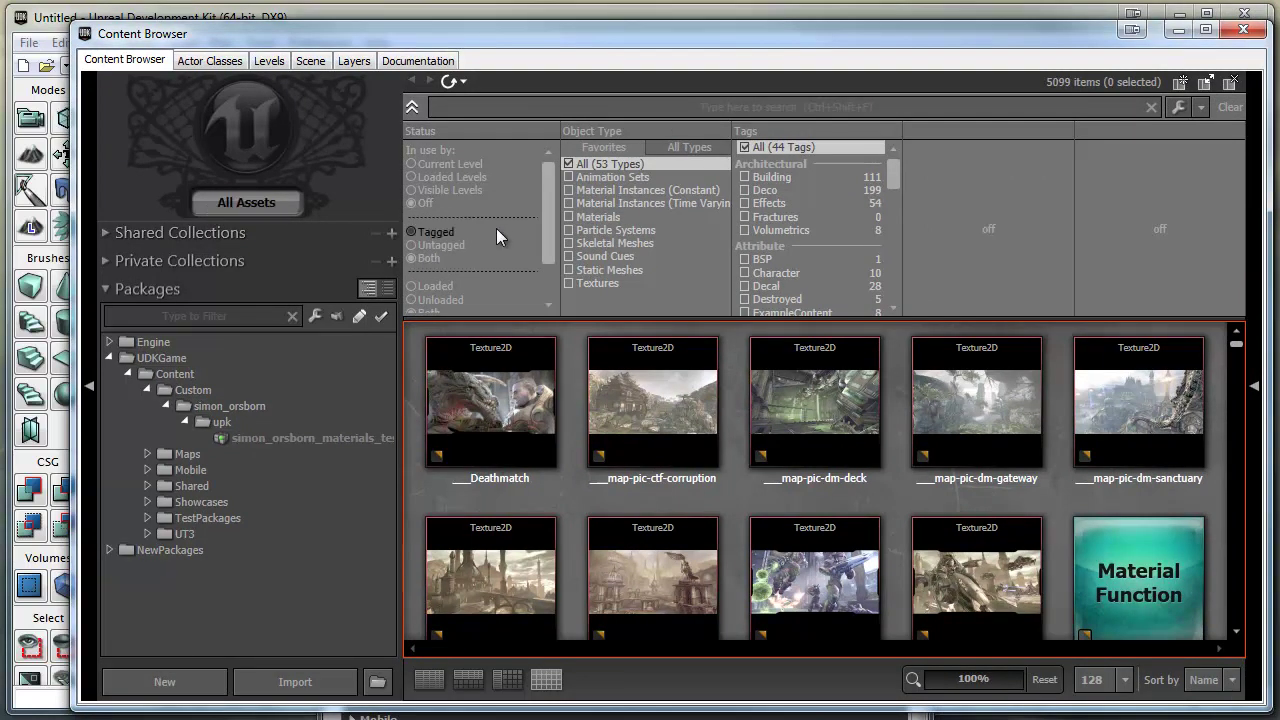
{"action": "left_click", "coordinate": [572, 268]}
{"action": "scroll", "coordinate": [1141, 426], "scroll_direction": "down", "scroll_amount": 10}
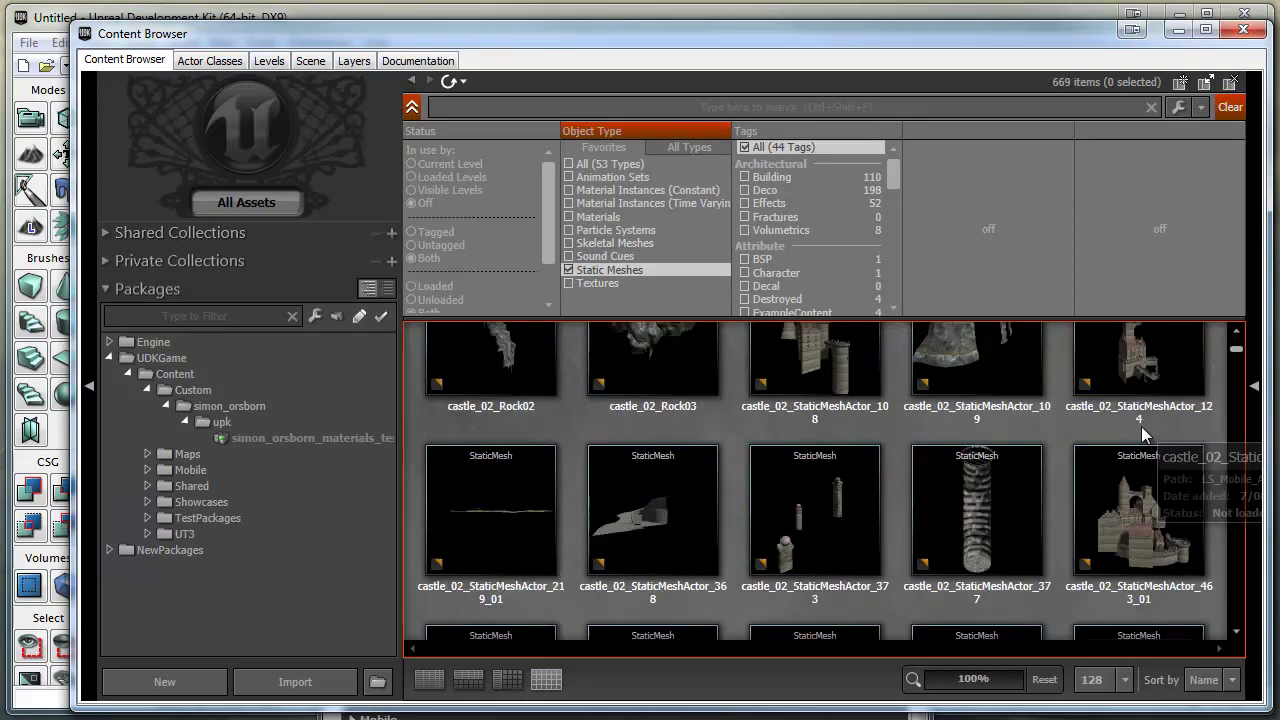
{"action": "scroll", "coordinate": [1100, 455], "scroll_direction": "down", "scroll_amount": 12}
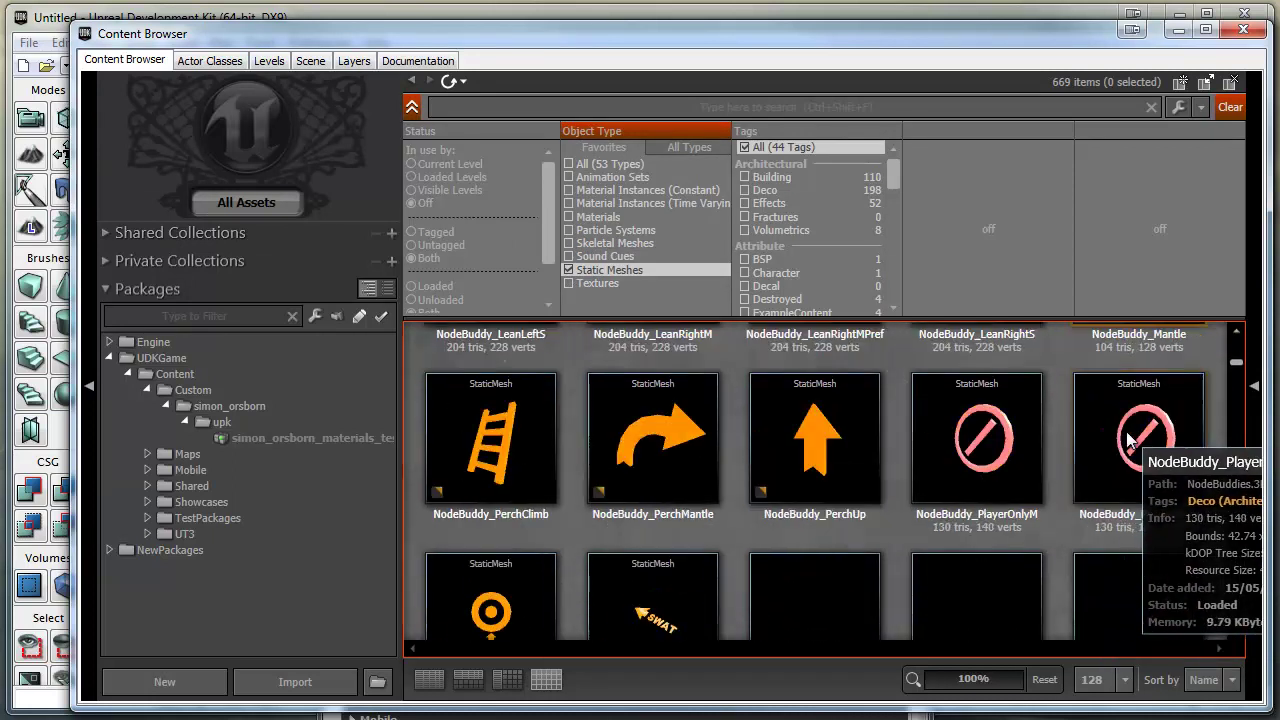
{"action": "scroll", "coordinate": [1140, 435], "scroll_direction": "down", "scroll_amount": 12}
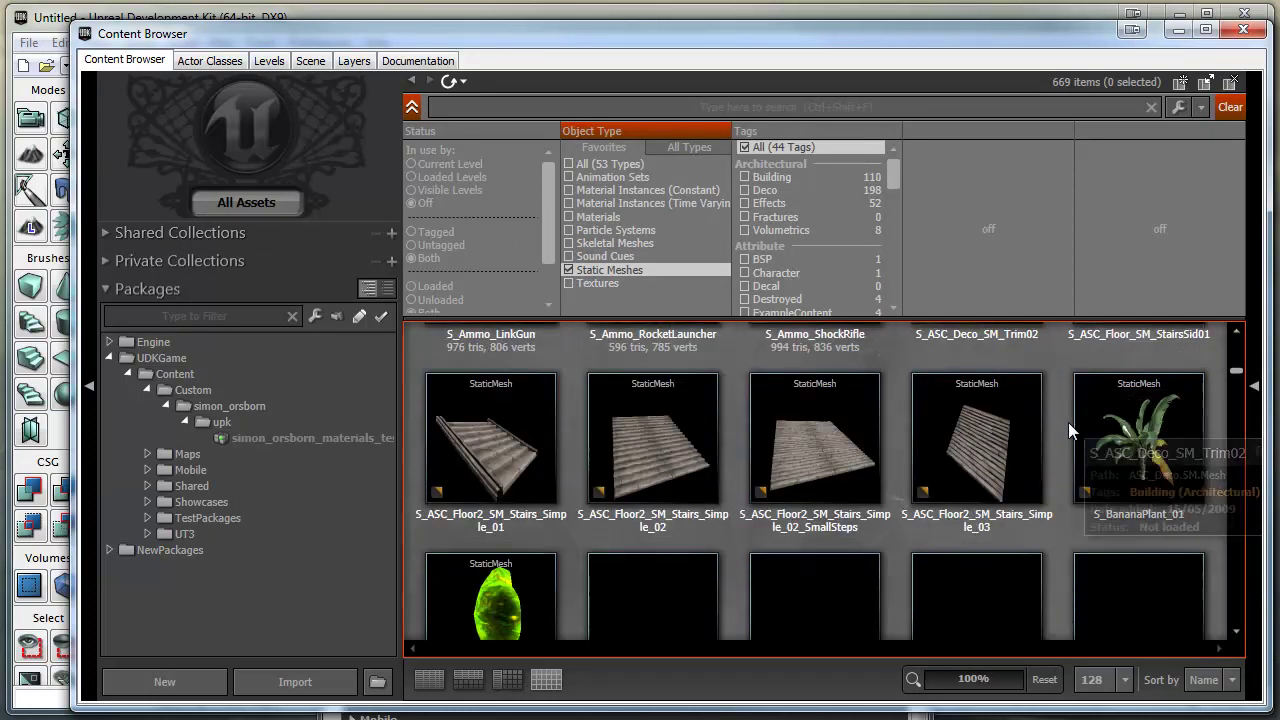
{"action": "scroll", "coordinate": [1149, 480], "scroll_direction": "down", "scroll_amount": 12}
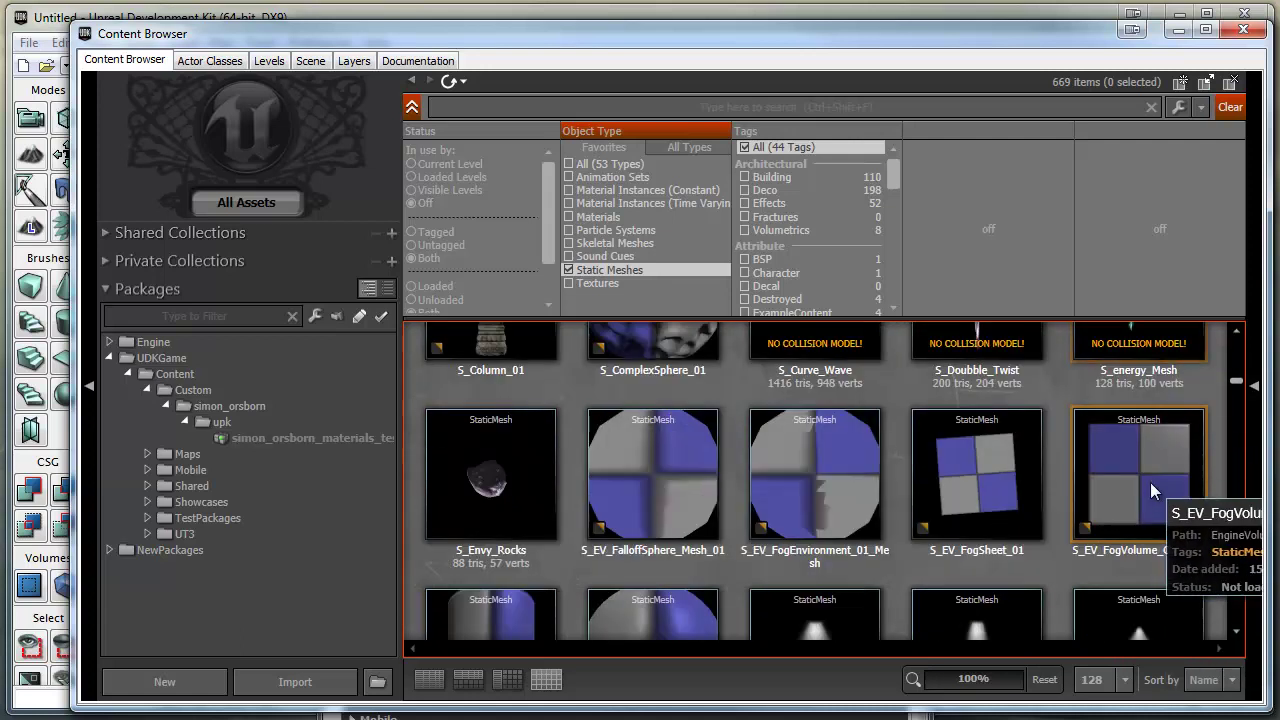
{"action": "scroll", "coordinate": [1170, 485], "scroll_direction": "down", "scroll_amount": 12}
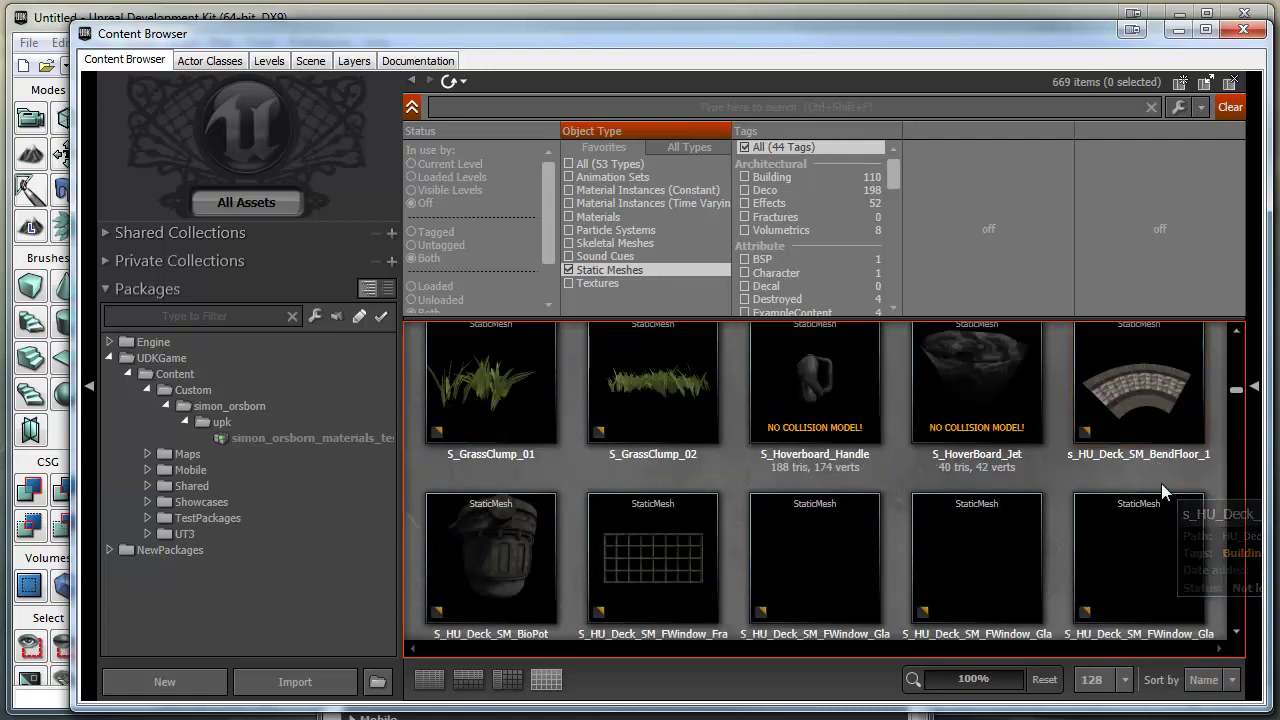
{"action": "scroll", "coordinate": [1161, 483], "scroll_direction": "down", "scroll_amount": 12}
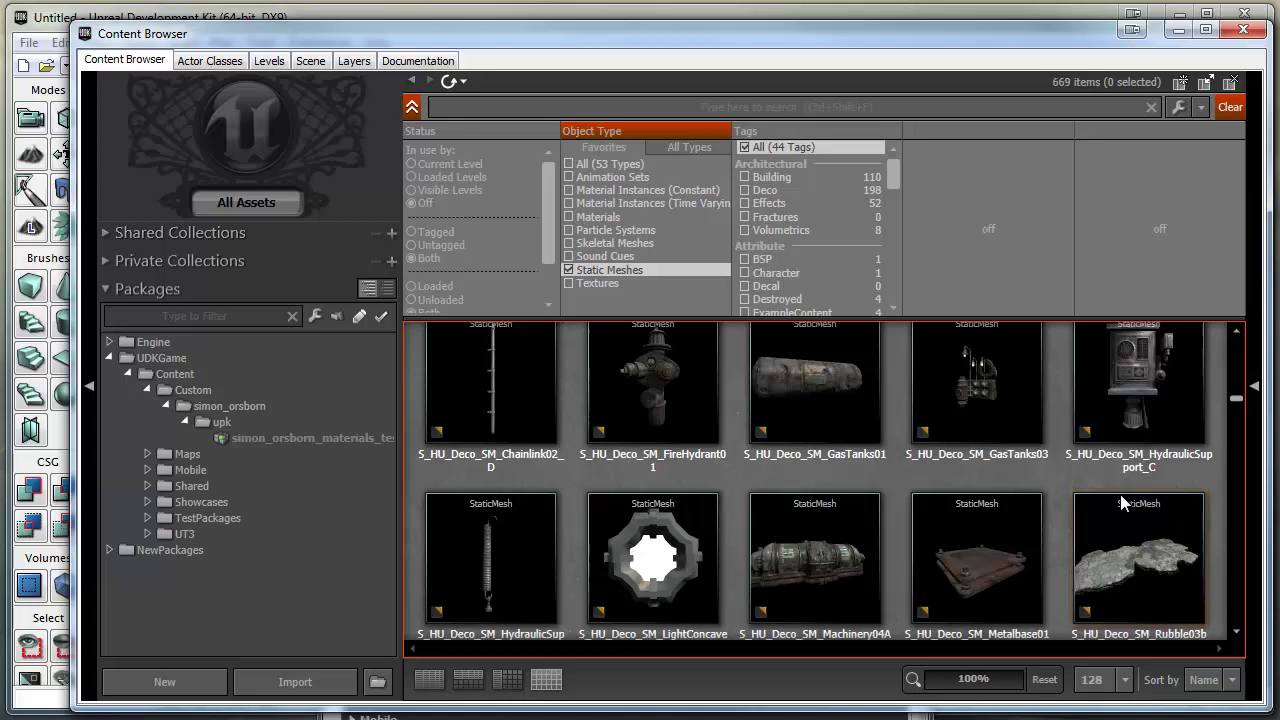
{"action": "scroll", "coordinate": [1120, 494], "scroll_direction": "down", "scroll_amount": 6}
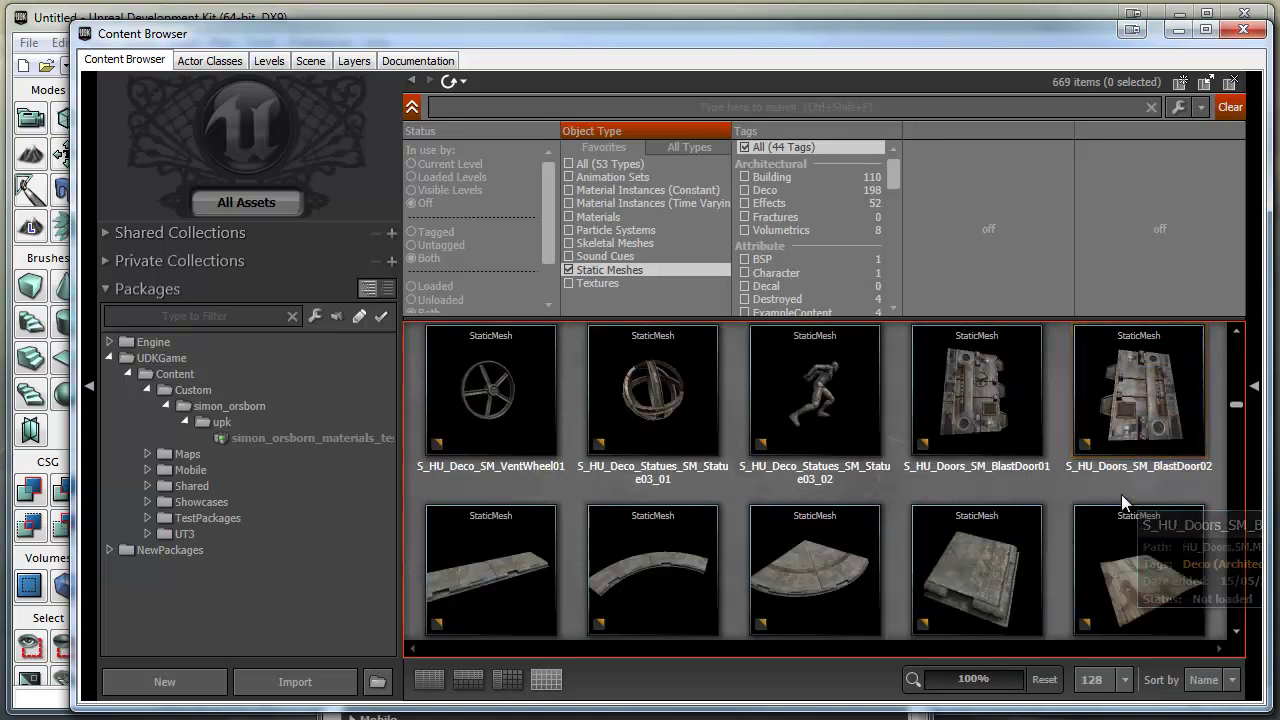
{"action": "scroll", "coordinate": [964, 428], "scroll_direction": "down", "scroll_amount": 9}
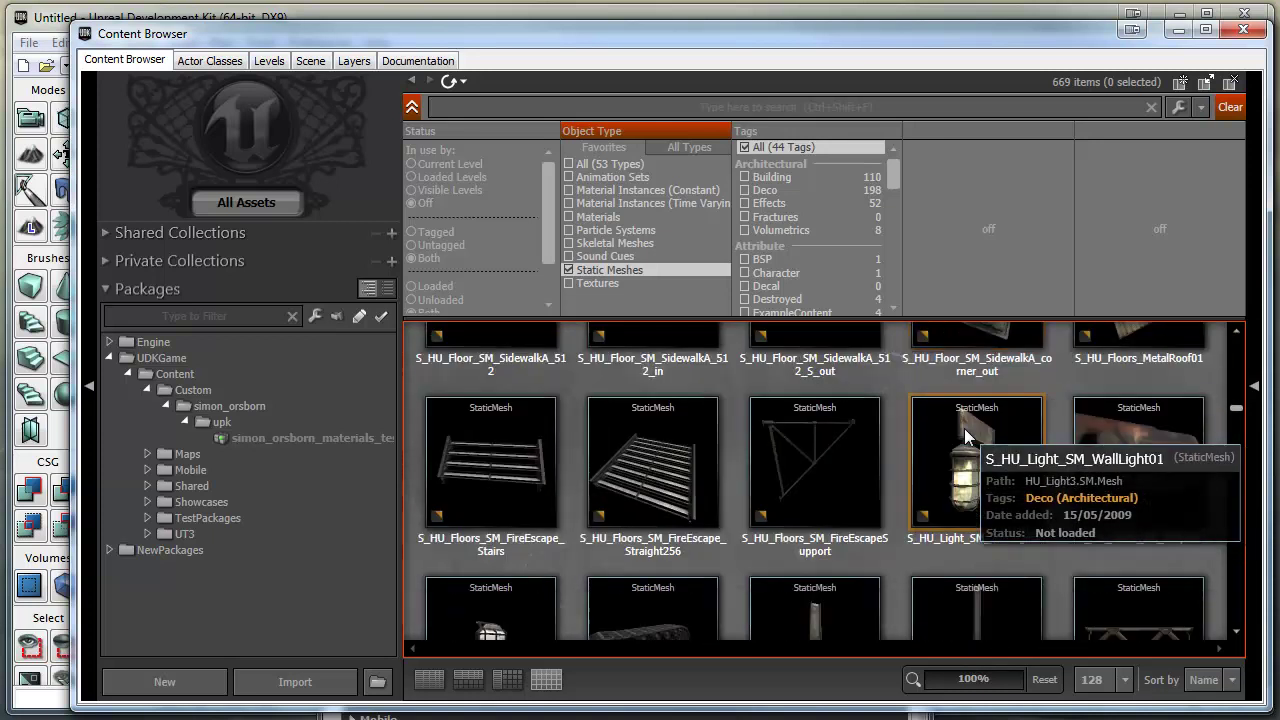
{"action": "scroll", "coordinate": [1110, 529], "scroll_direction": "down", "scroll_amount": 4}
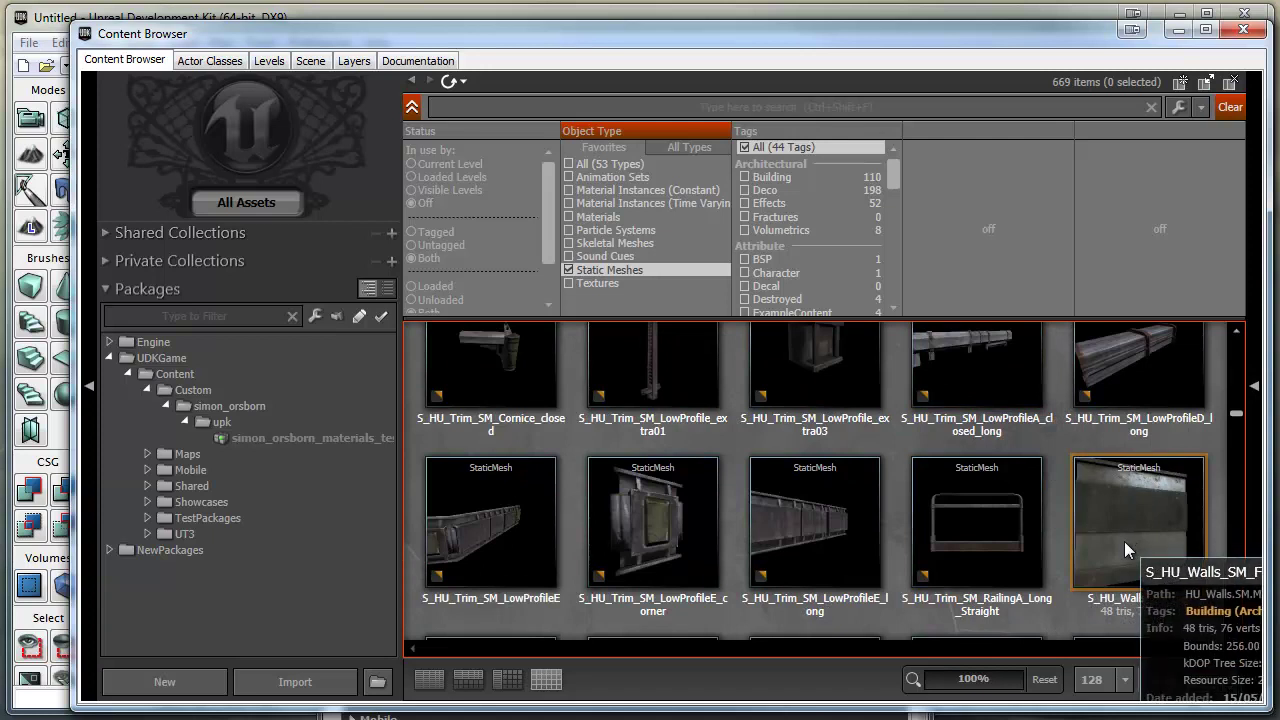
{"action": "scroll", "coordinate": [1124, 541], "scroll_direction": "down", "scroll_amount": 1}
{"action": "left_click", "coordinate": [1145, 490]}
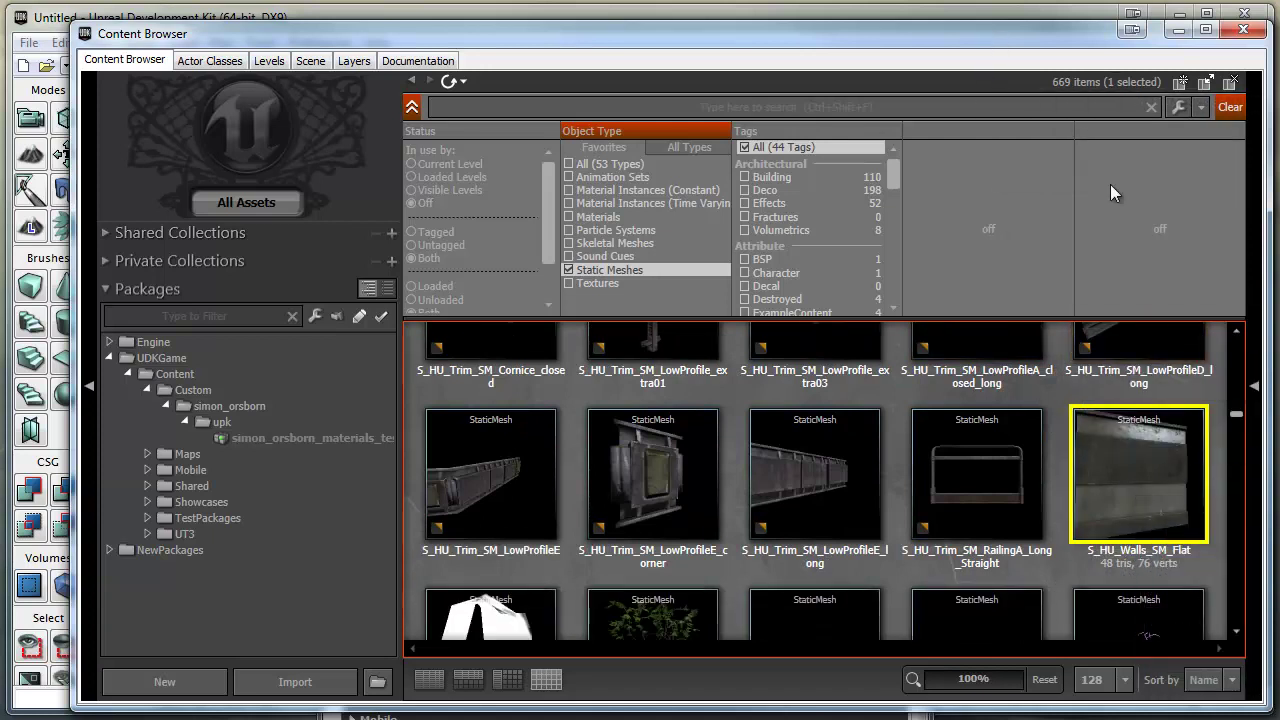
Assign S_HU_Walls_SM_Flat as the first spline loft actor's Deform Mesh
{"action": "double_click", "coordinate": [1047, 37]}
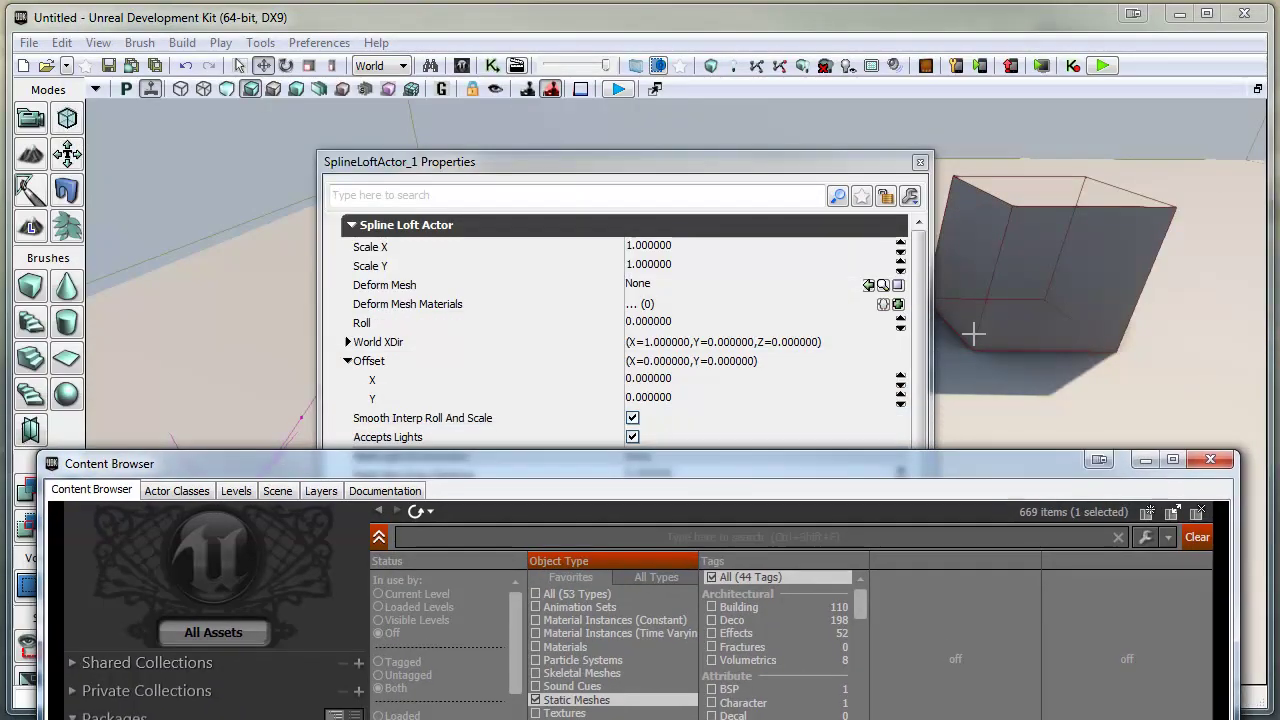
{"action": "left_click", "coordinate": [868, 285]}
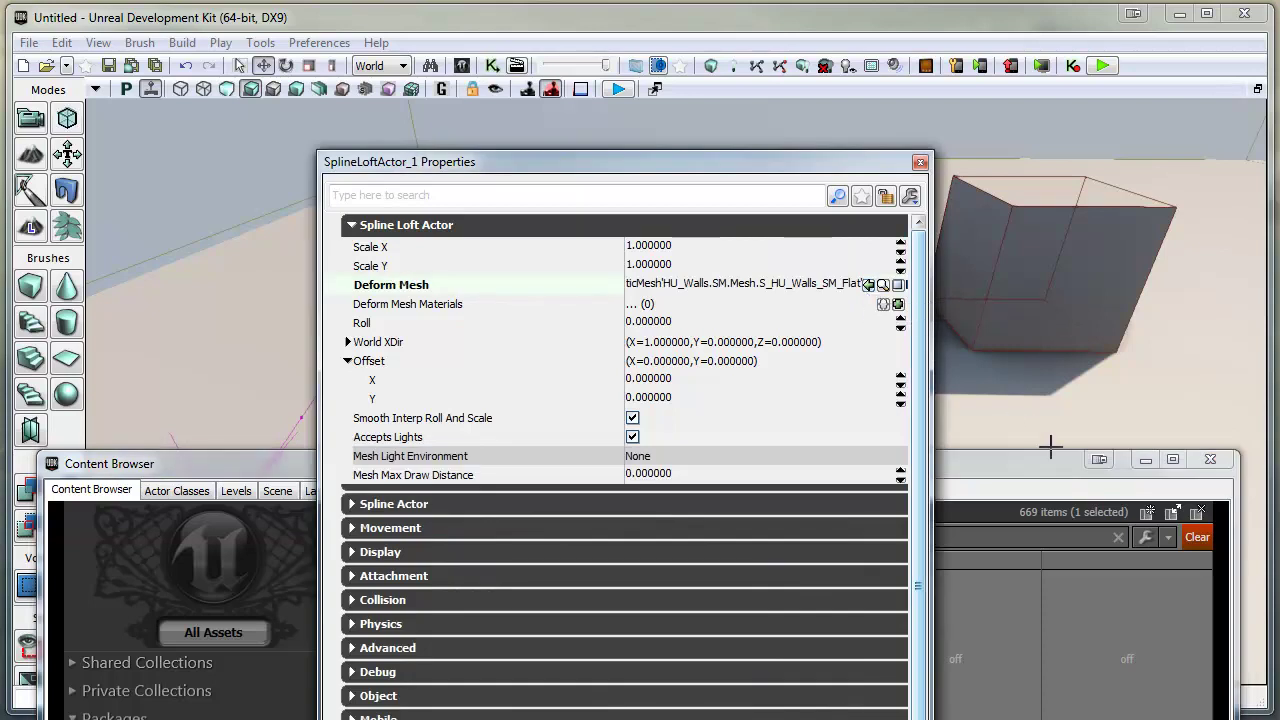
{"action": "left_click_drag", "start_coordinate": [1033, 468], "coordinate": [1279, 34]}
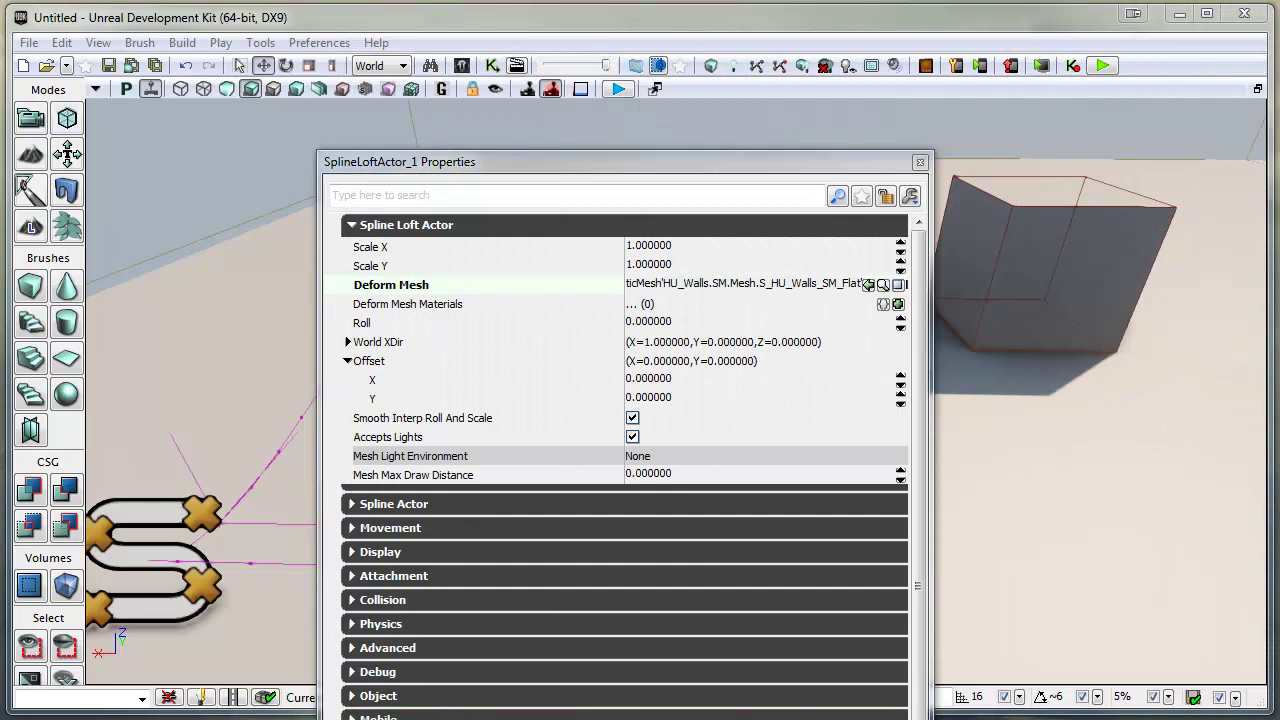
Assign S_HU_Walls_SM_Flat as the Deform Mesh of the second and third spline loft actors along the spline
{"action": "left_click_drag", "start_coordinate": [790, 162], "coordinate": [1149, 391]}
{"action": "left_click", "coordinate": [378, 313]}
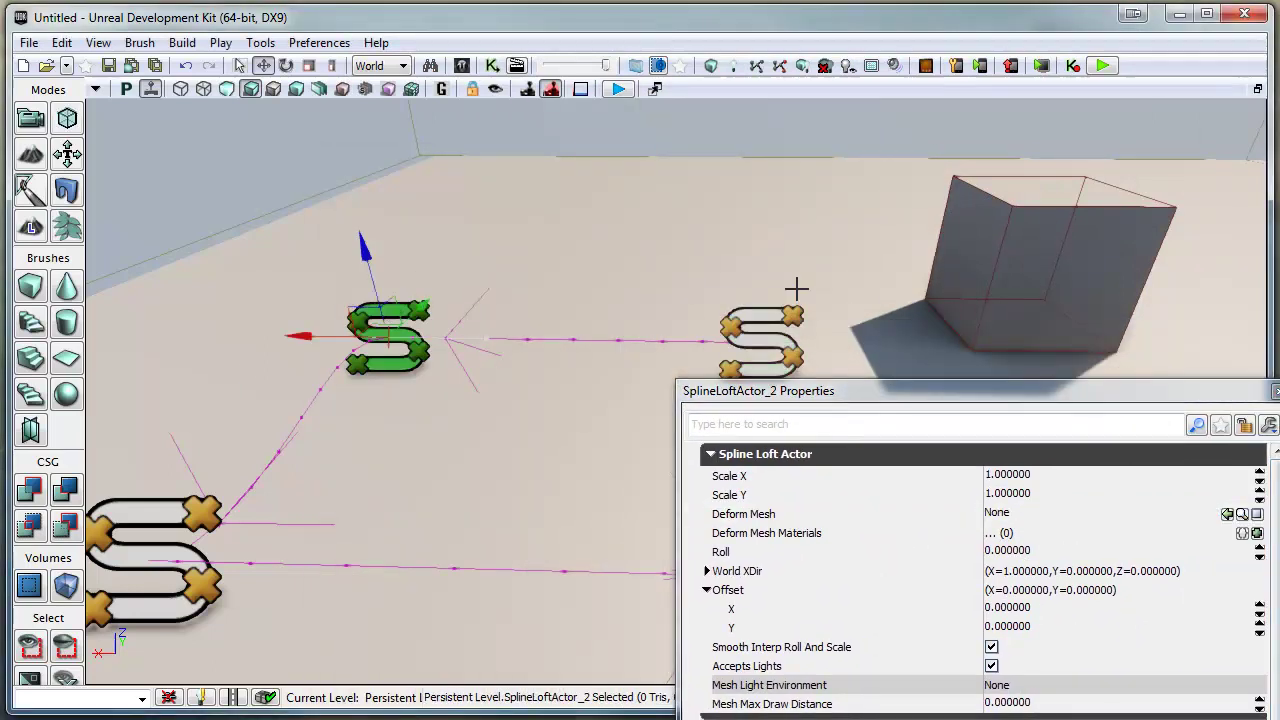
{"action": "left_click_drag", "start_coordinate": [890, 402], "coordinate": [753, 242]}
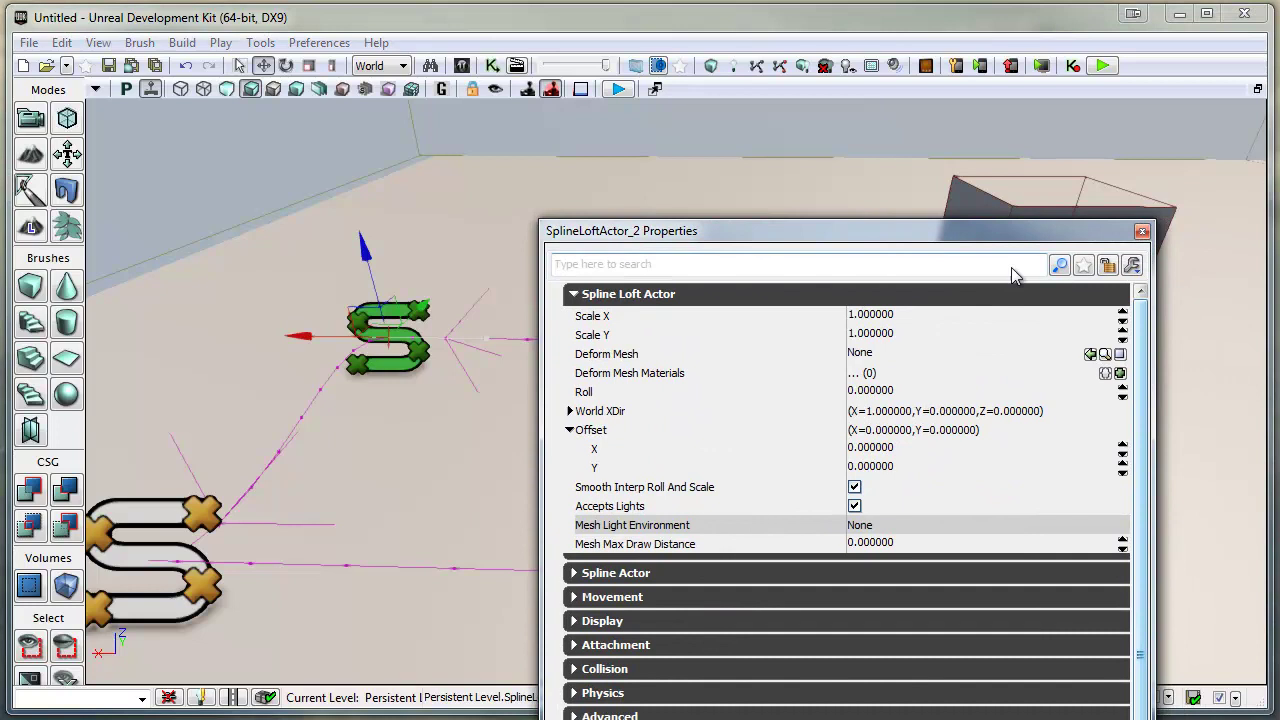
{"action": "left_click", "coordinate": [1090, 353]}
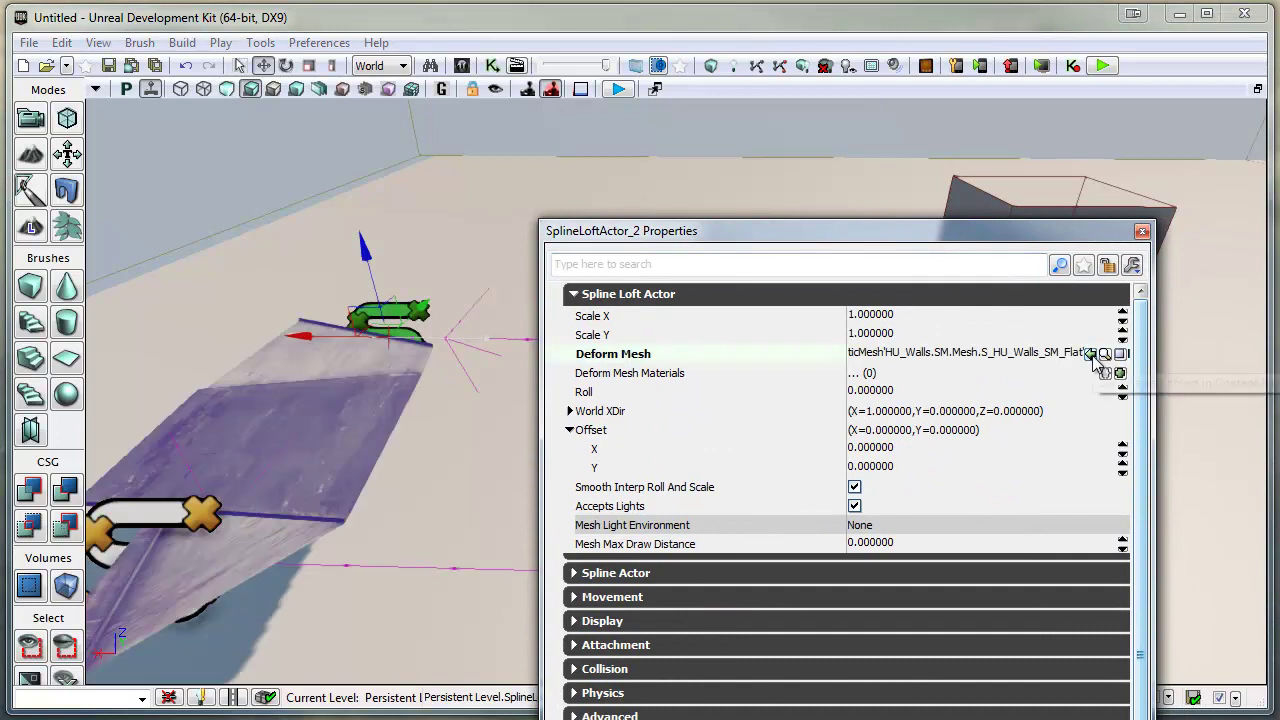
{"action": "left_click", "coordinate": [150, 514]}
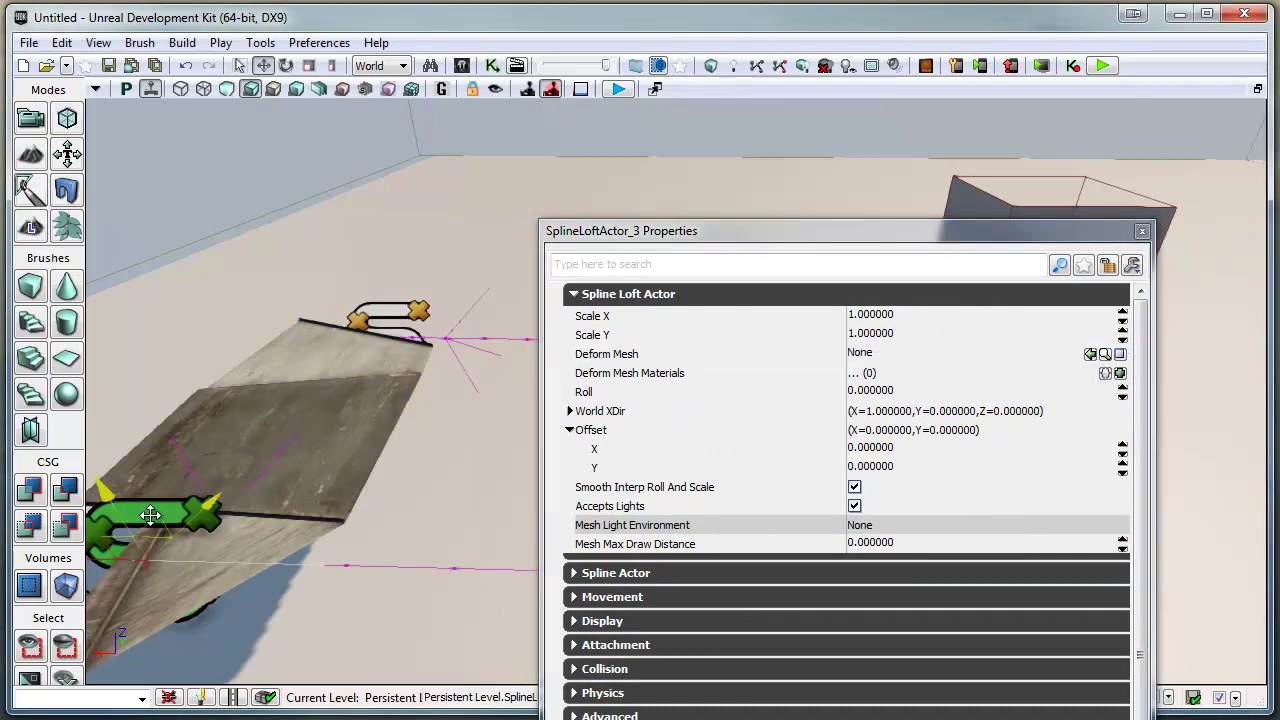
{"action": "left_click", "coordinate": [1090, 354]}
Assign S_HU_Walls_SM_Flat as the fourth spline loft actor's Deform Mesh, check the first actor's properties, and close them
{"action": "left_click_drag", "start_coordinate": [797, 240], "coordinate": [905, 289]}
{"action": "left_click", "coordinate": [762, 524]}
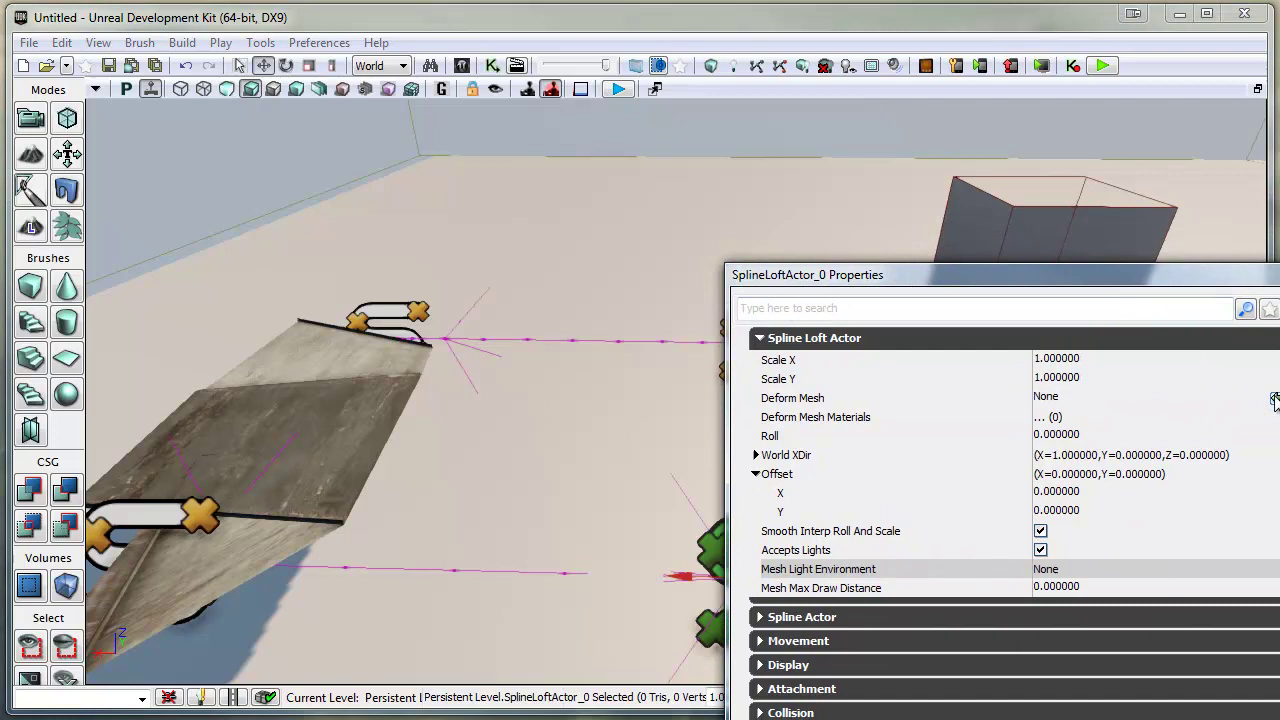
{"action": "left_click", "coordinate": [1274, 398]}
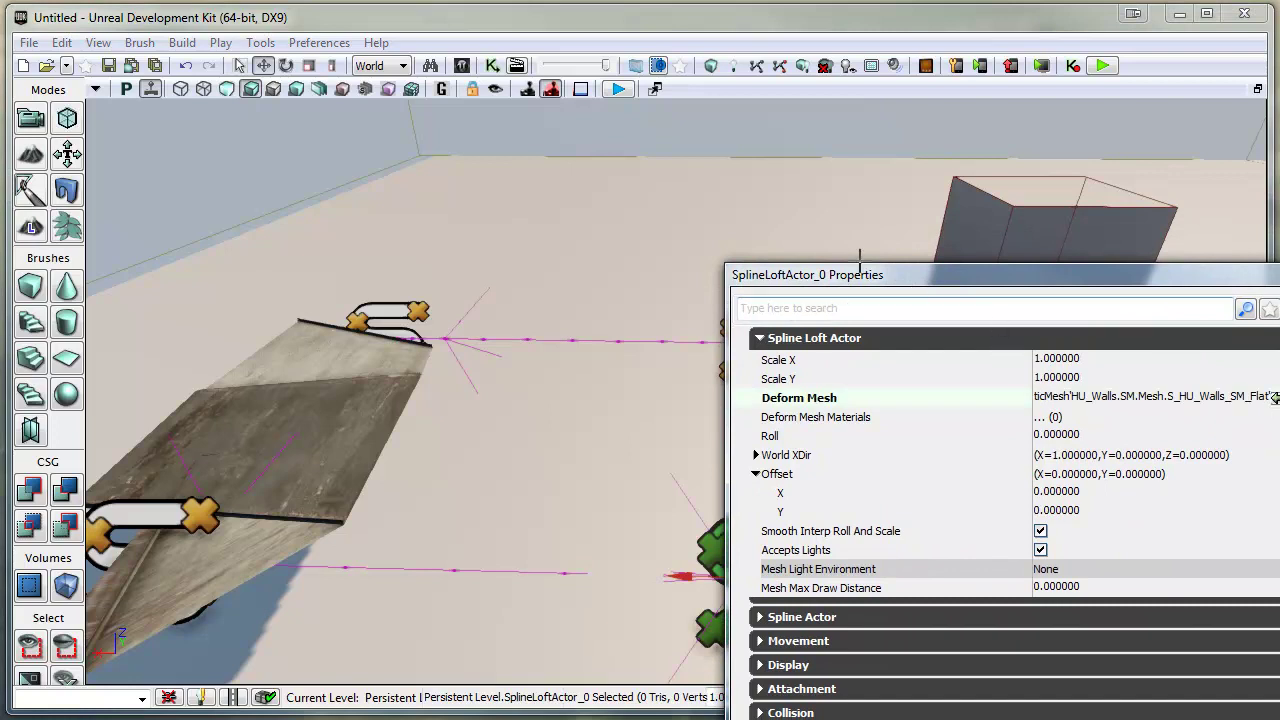
{"action": "left_click_drag", "start_coordinate": [860, 266], "coordinate": [765, 402]}
{"action": "left_click", "coordinate": [758, 316]}
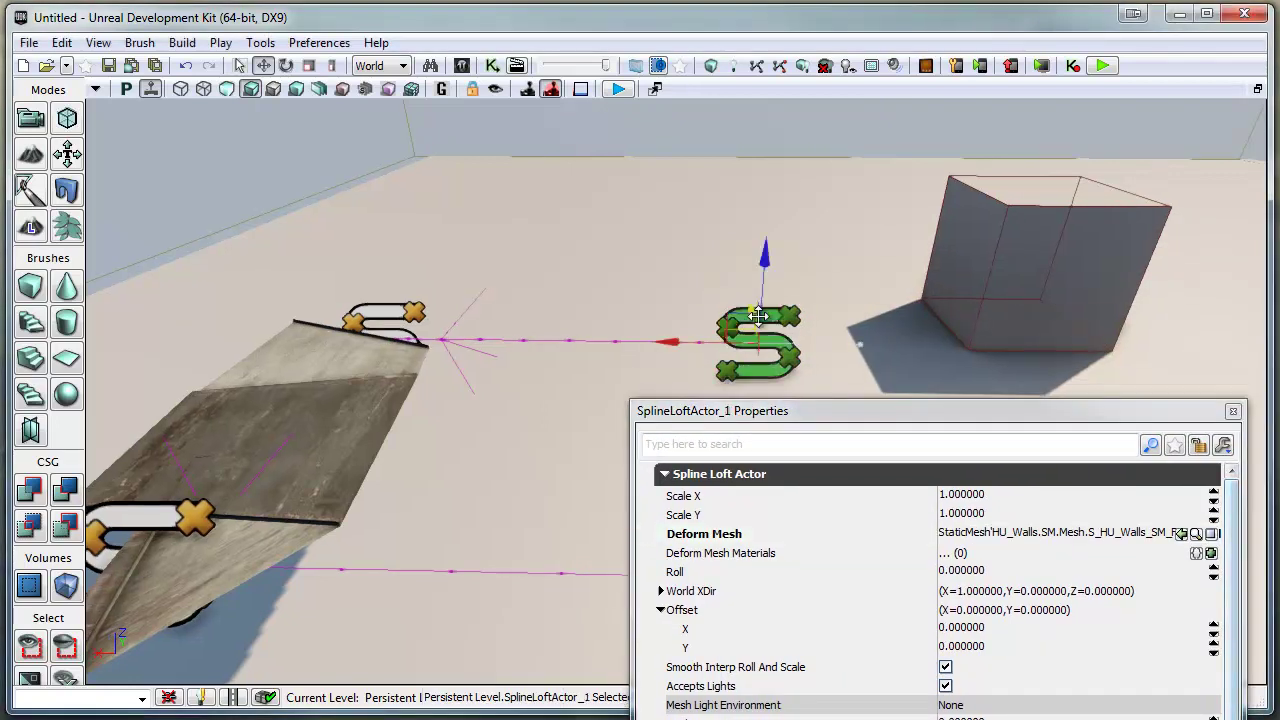
{"action": "left_click", "coordinate": [1235, 411]}
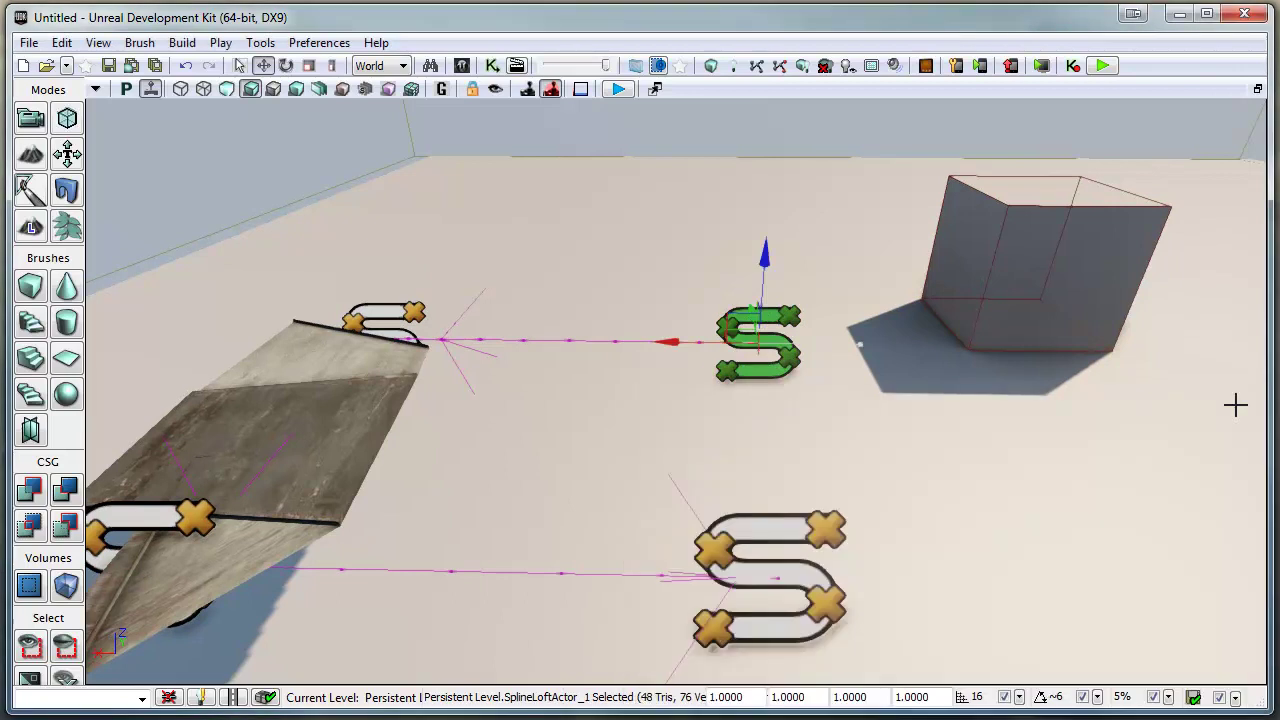
Move the fourth and first spline loft actors horizontally across the floor to bend the chain into an open curve
{"action": "mouse_move", "coordinate": [919, 512]}
{"action": "left_mouse_down"}
{"action": "mouse_move", "coordinate": [812, 521]}
{"action": "mouse_move", "coordinate": [803, 506]}
{"action": "mouse_move", "coordinate": [897, 519]}
{"action": "left_mouse_up"}
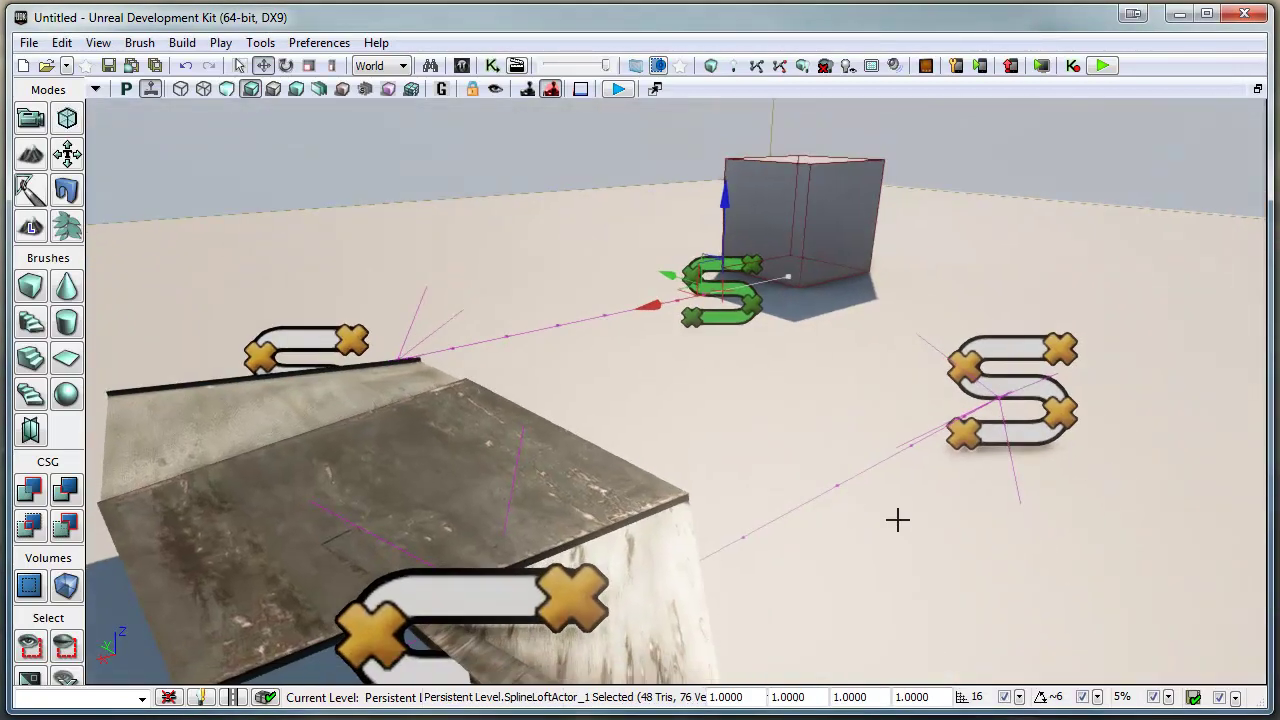
{"action": "left_click", "coordinate": [1004, 341]}
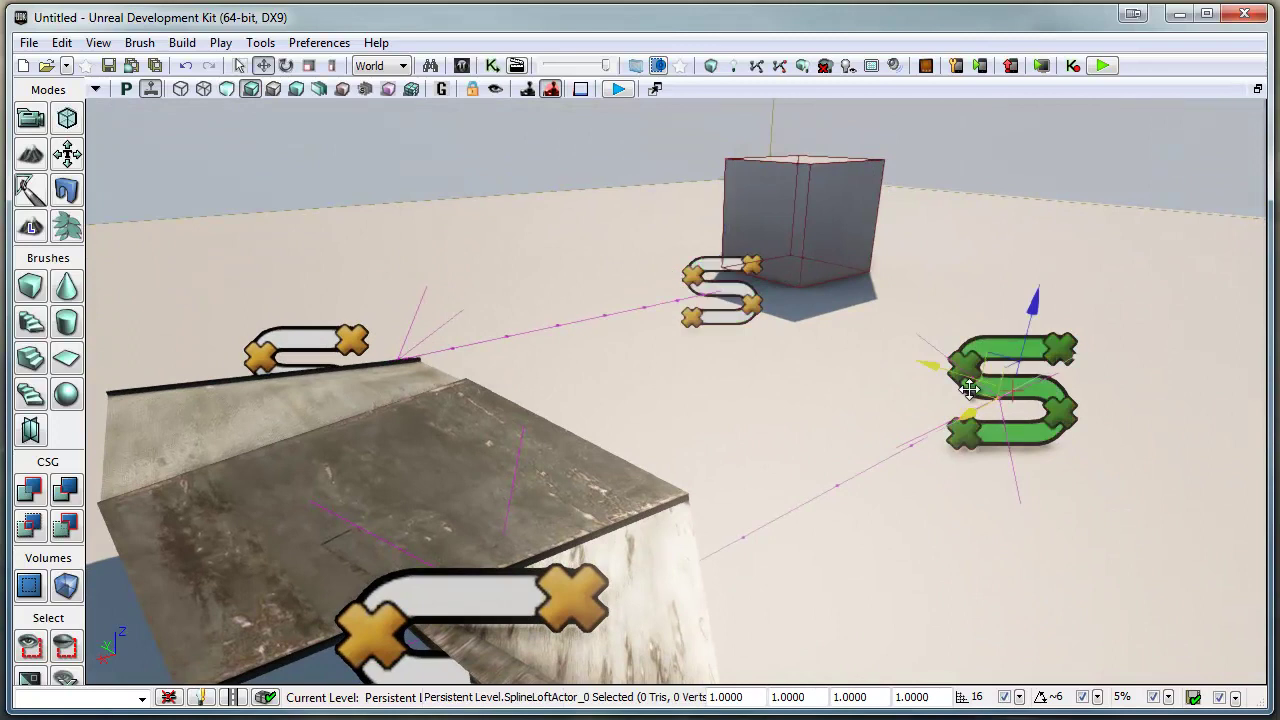
{"action": "left_click_drag", "start_coordinate": [969, 389], "coordinate": [1165, 485]}
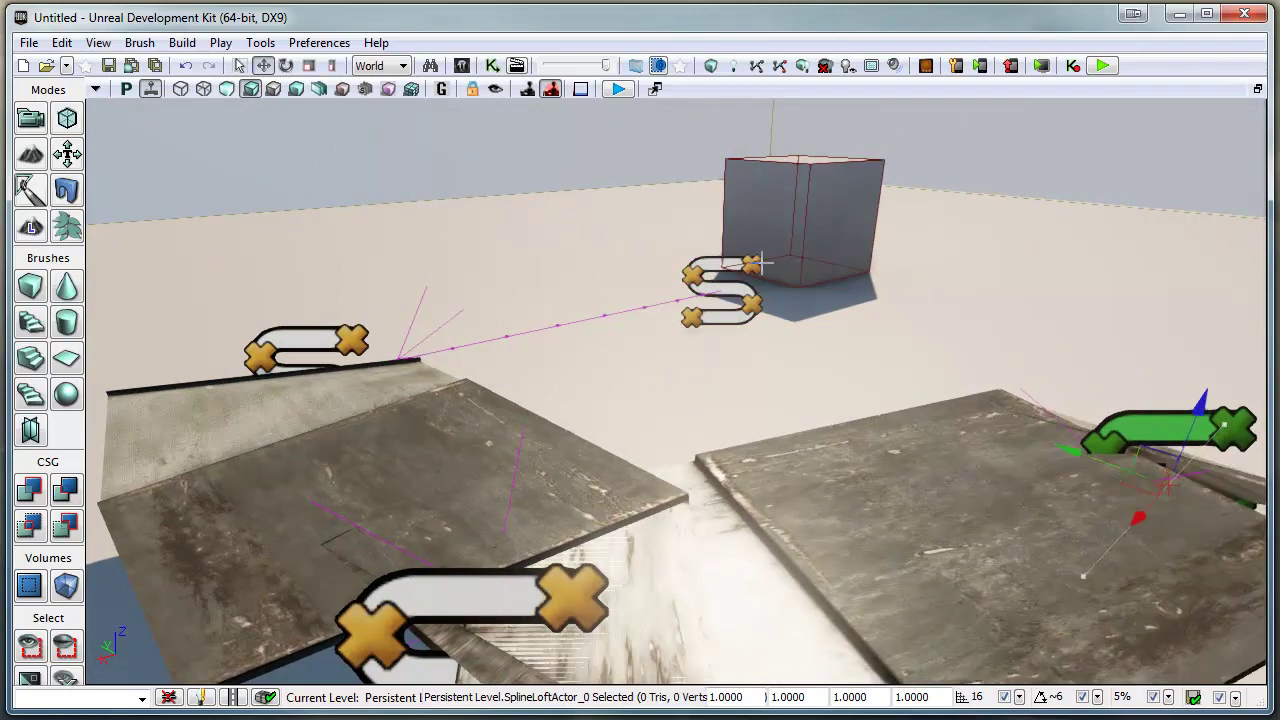
{"action": "left_click", "coordinate": [731, 290]}
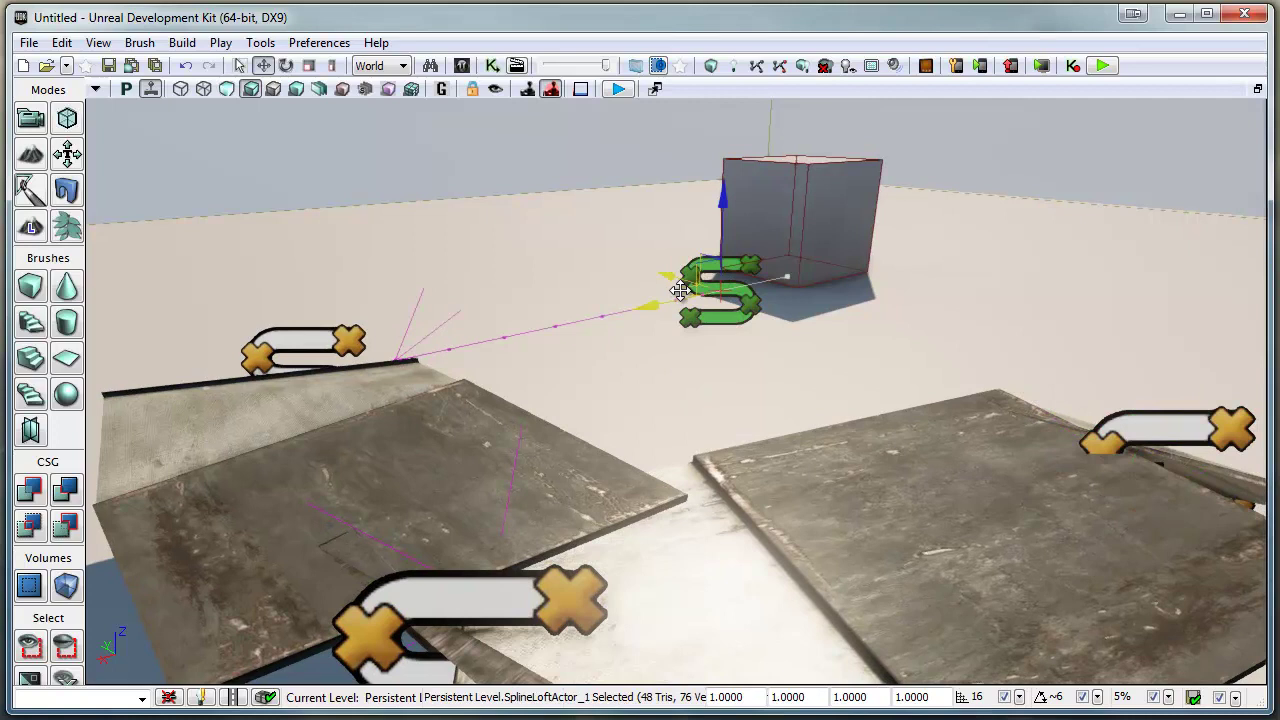
{"action": "left_click_drag", "start_coordinate": [680, 291], "coordinate": [446, 277]}
{"action": "right_click_drag", "start_coordinate": [669, 411], "coordinate": [1255, 457]}
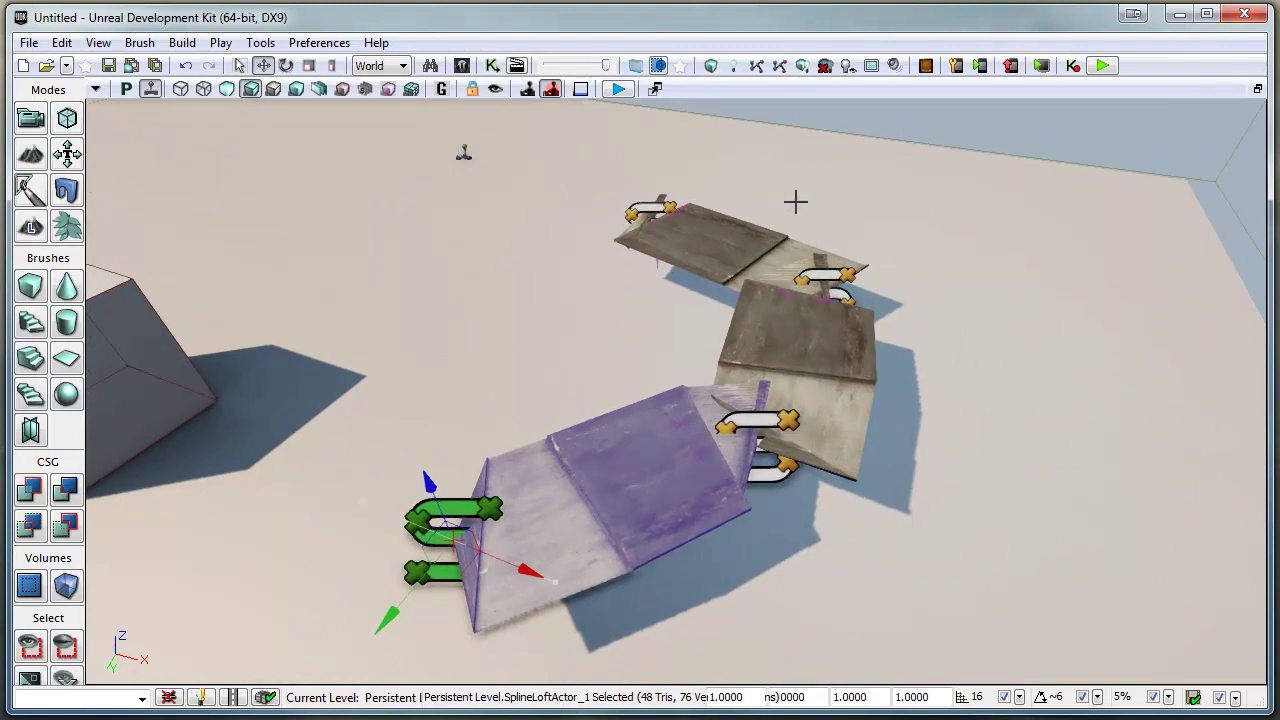
{"action": "left_click", "coordinate": [761, 424], "text": "ctrl"}
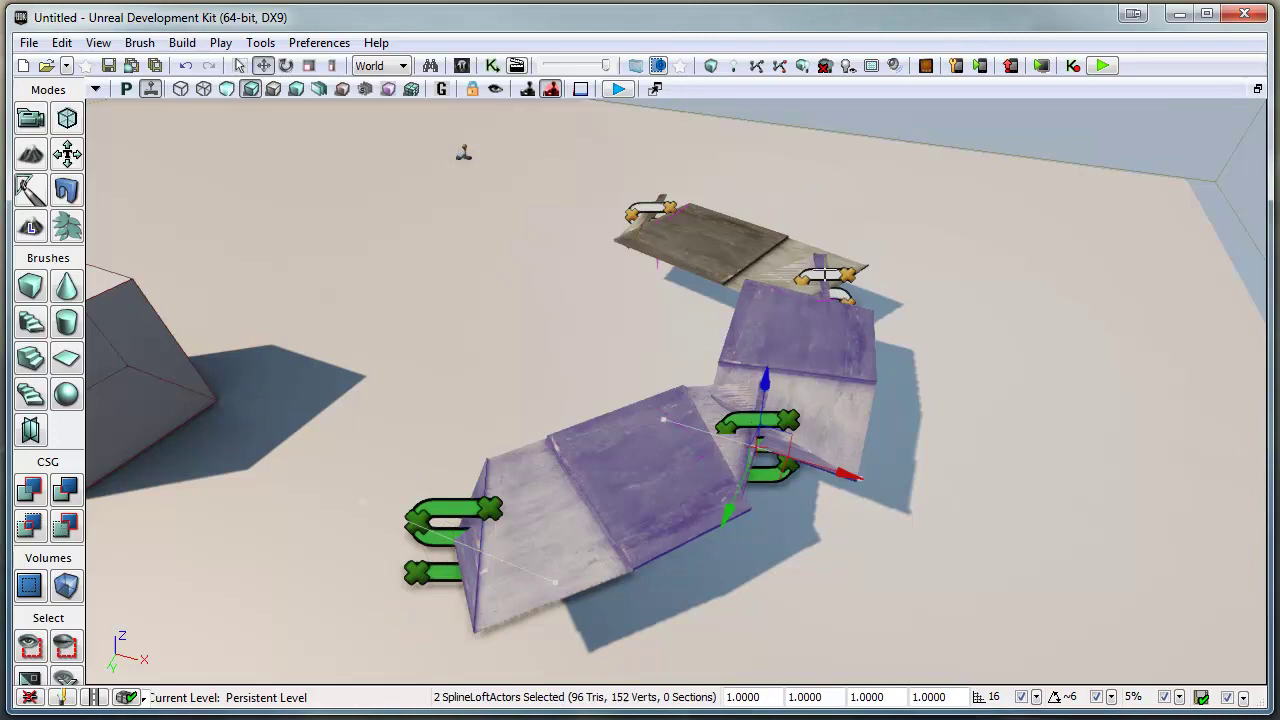
{"action": "left_click_drag", "start_coordinate": [829, 274], "coordinate": [839, 278], "text": "ctrl"}
{"action": "left_click", "coordinate": [678, 225], "text": "ctrl"}
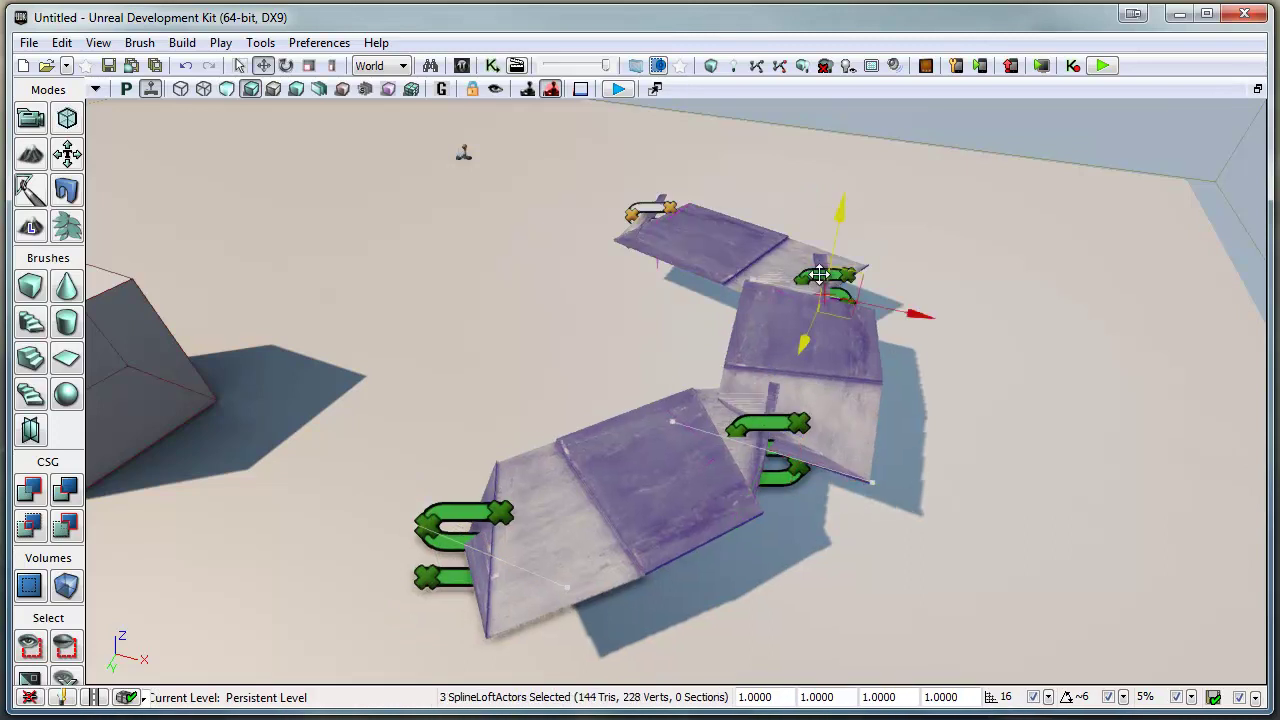
{"action": "left_click", "coordinate": [650, 210], "text": "ctrl"}
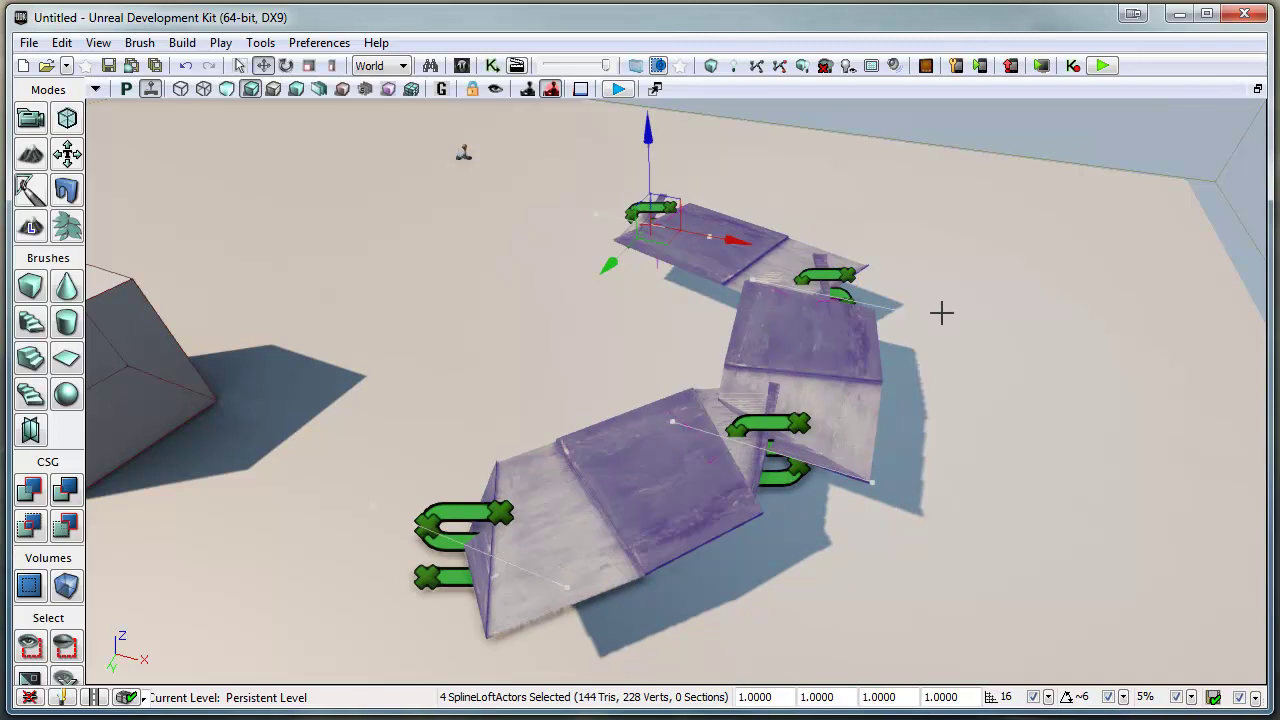
Rotate the second and third spline loft actors about the vertical axis to smooth the bends between the mesh segments
{"action": "left_click", "coordinate": [790, 455]}
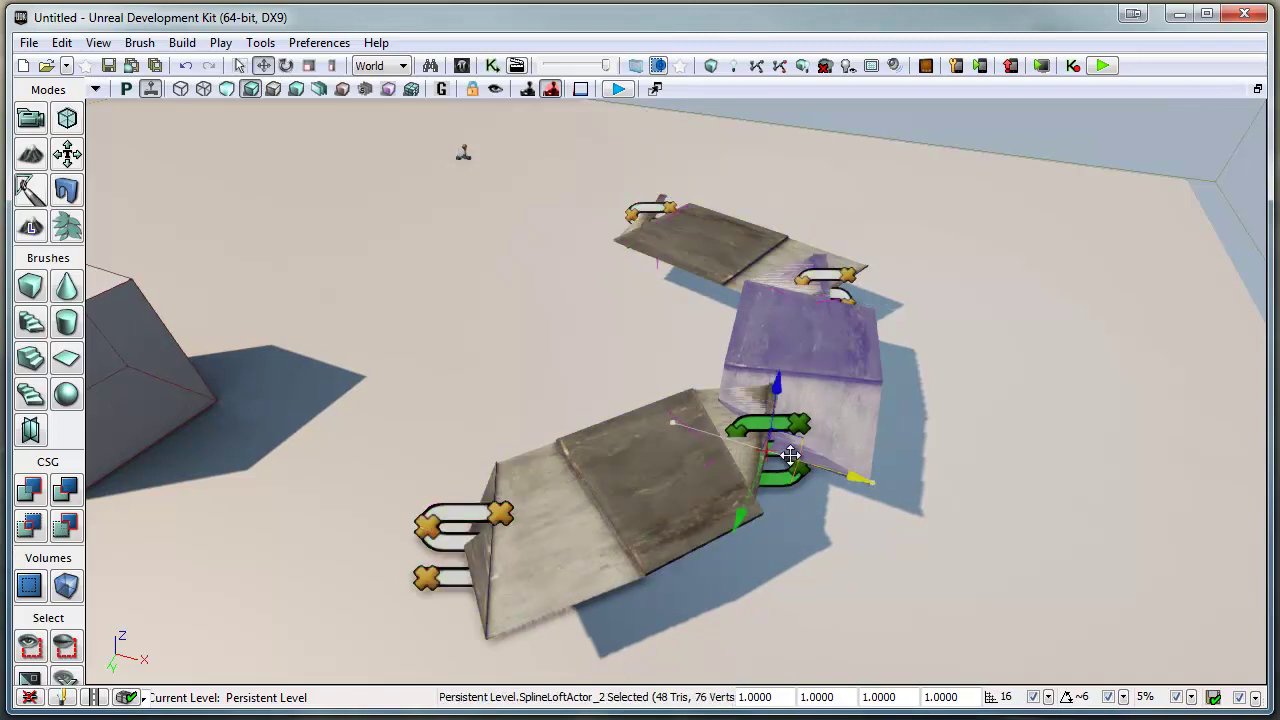
{"action": "key", "text": "space"}
{"action": "left_click_drag", "start_coordinate": [780, 537], "coordinate": [476, 565]}
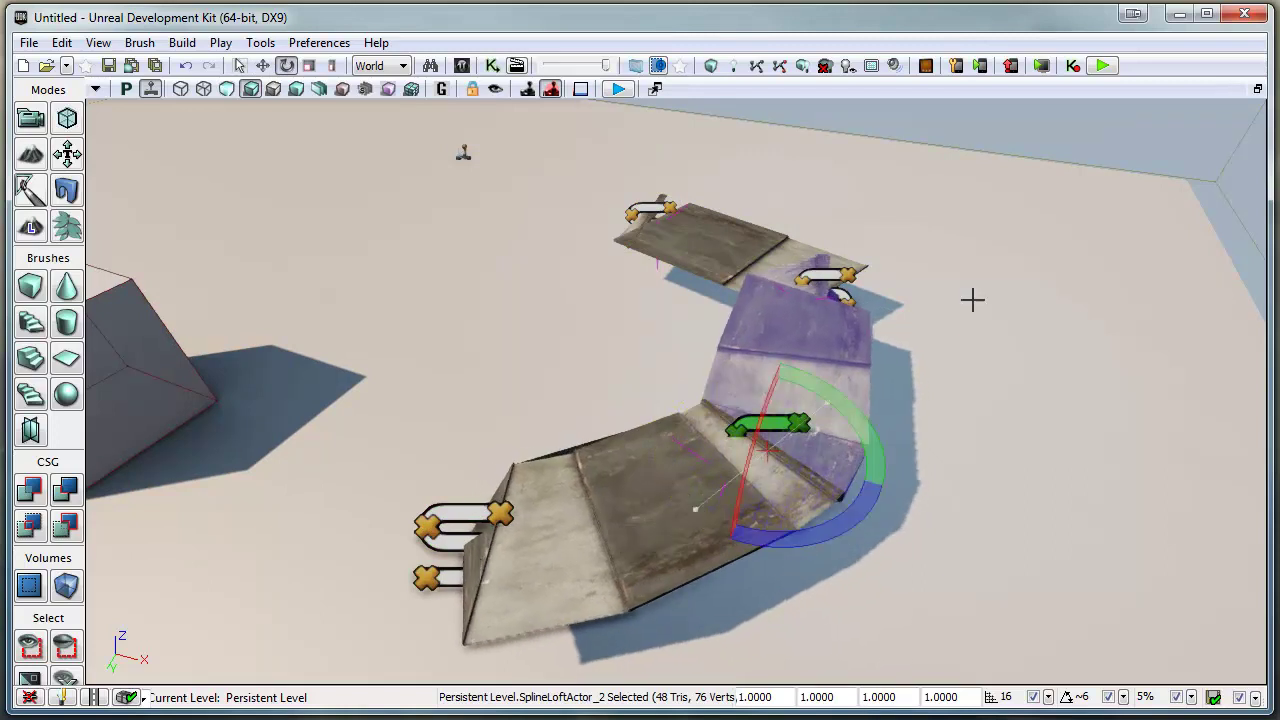
{"action": "left_click", "coordinate": [821, 278]}
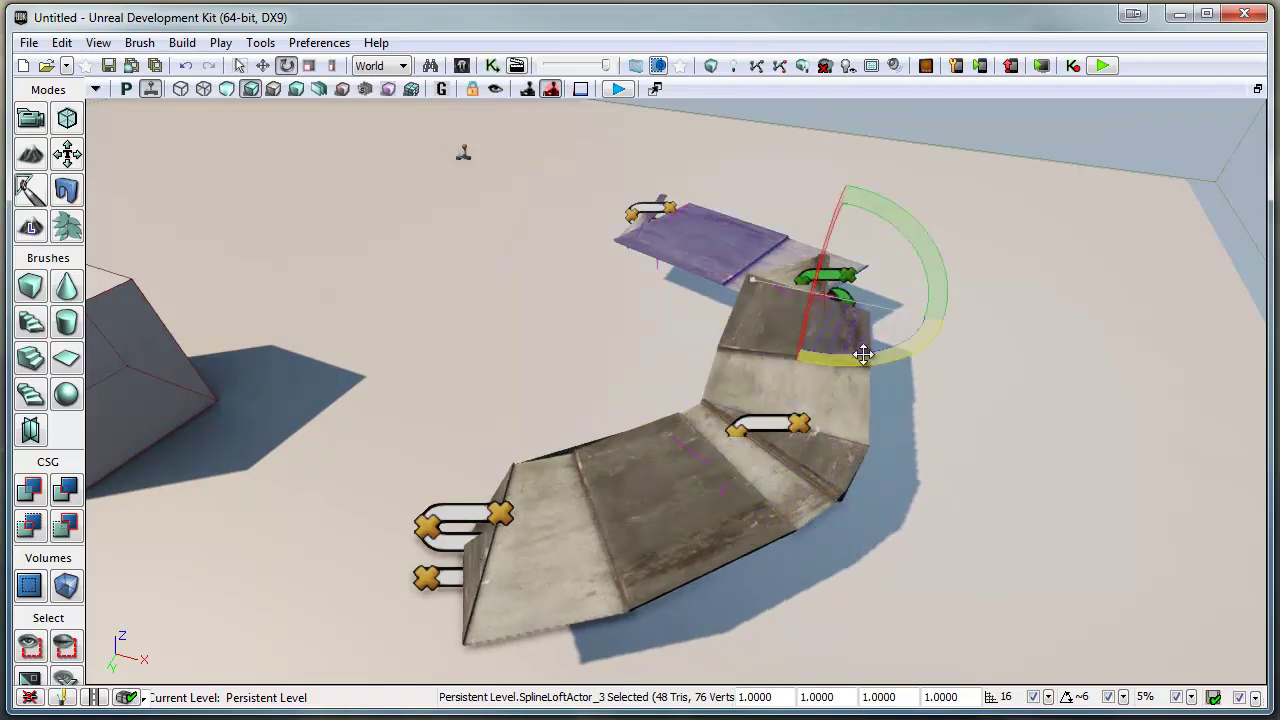
{"action": "left_click_drag", "start_coordinate": [857, 357], "coordinate": [94, 477]}
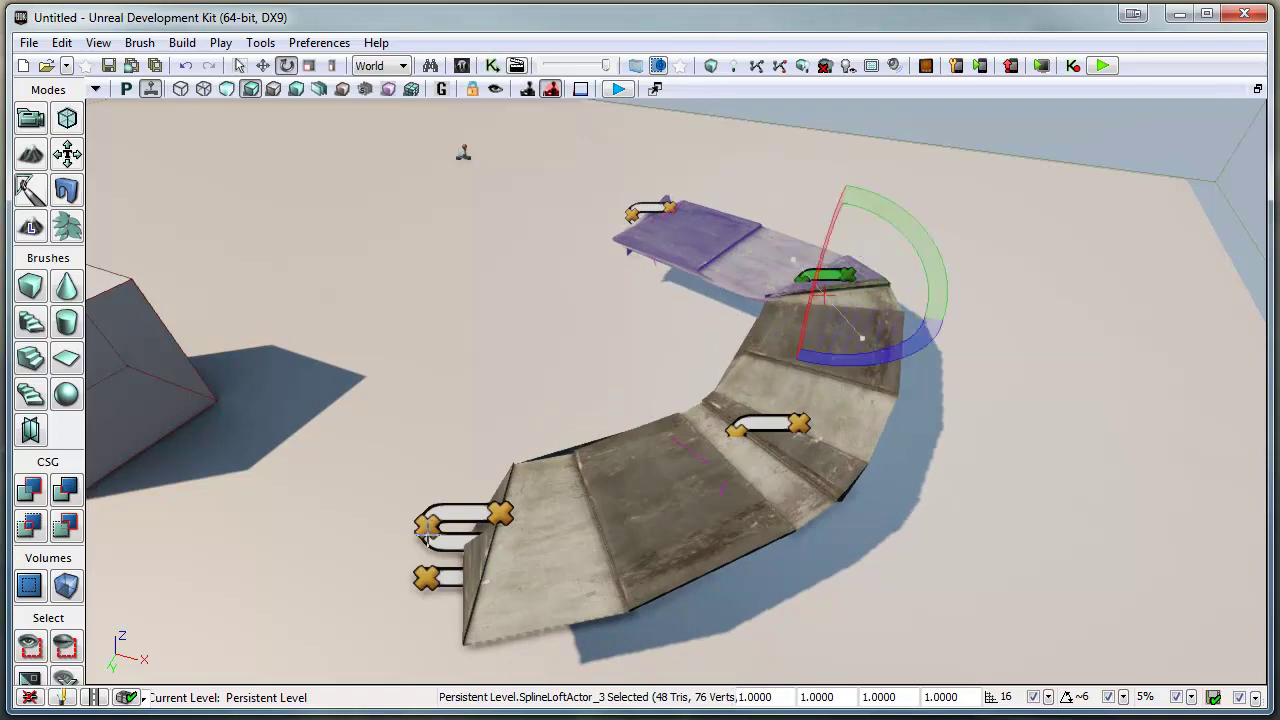
Rotate the first and fourth spline loft actors about the vertical axis to line up both ends with the curve
{"action": "left_click", "coordinate": [445, 520]}
{"action": "left_click_drag", "start_coordinate": [456, 627], "coordinate": [586, 608]}
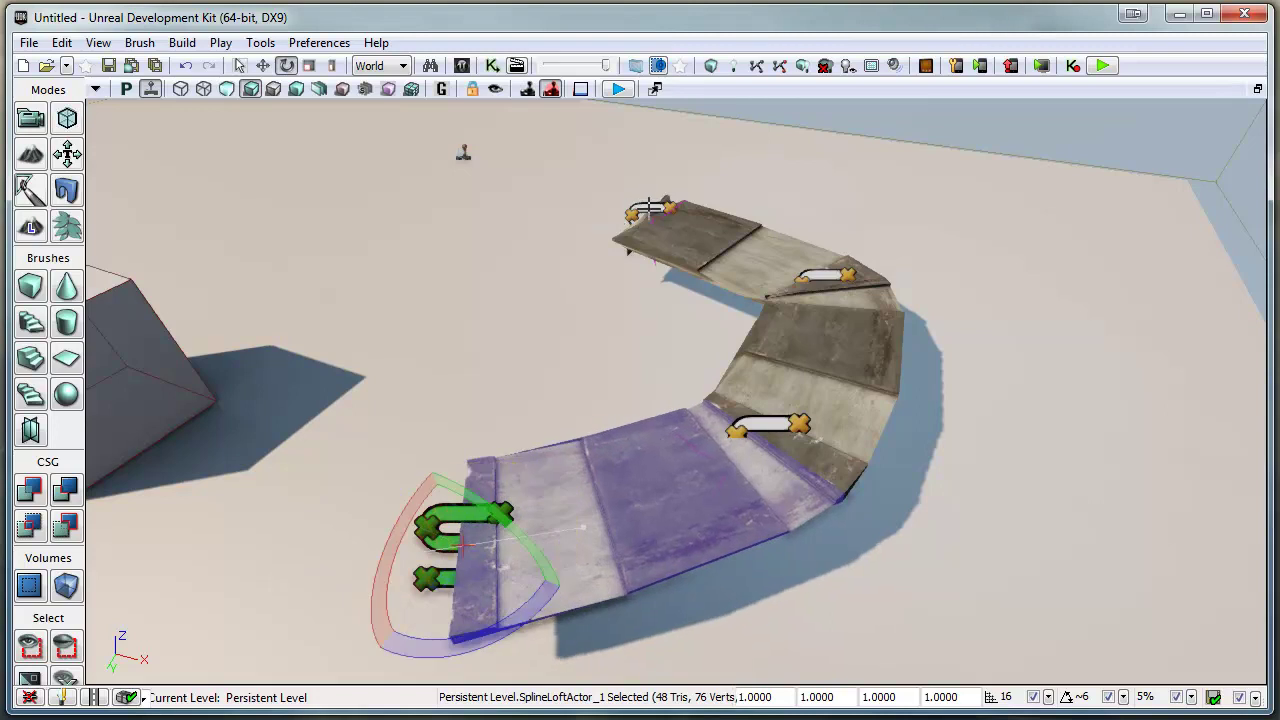
{"action": "left_click", "coordinate": [650, 207]}
{"action": "left_click_drag", "start_coordinate": [651, 266], "coordinate": [1233, 100]}
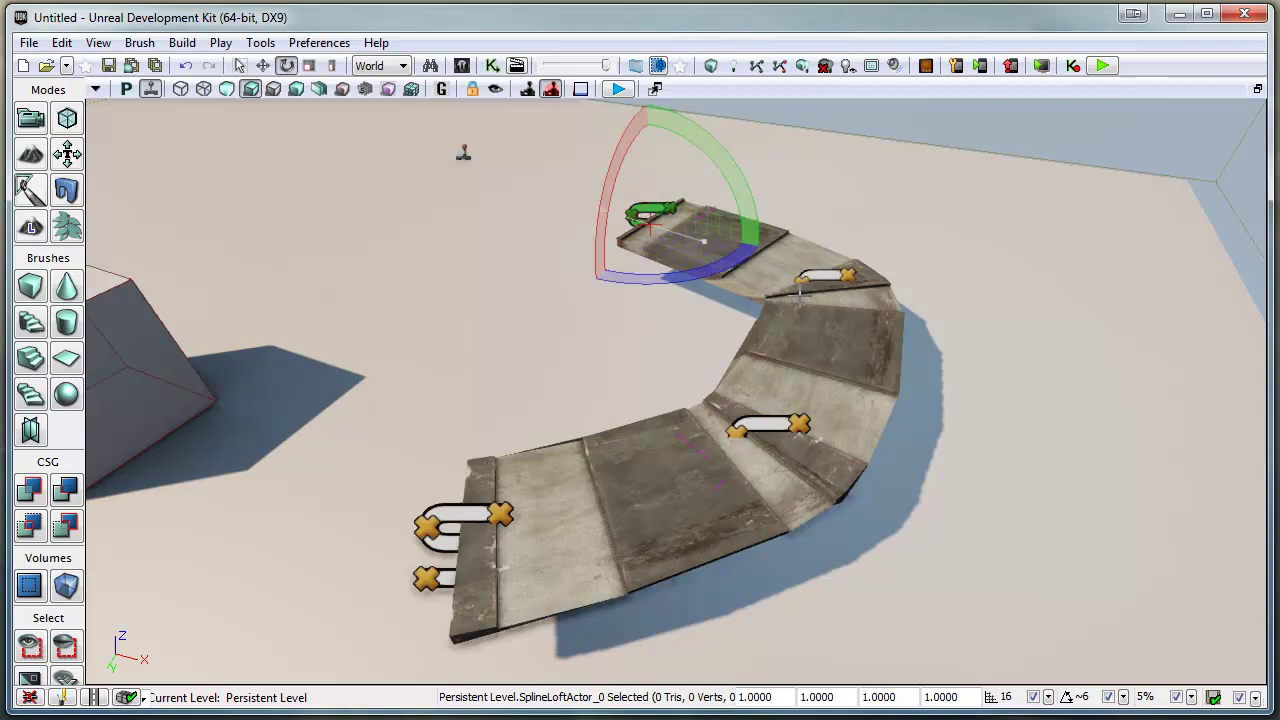
Extend the chain from its fourth actor with two more spline loft actors, curving back toward the cube
{"action": "left_click", "coordinate": [832, 277]}
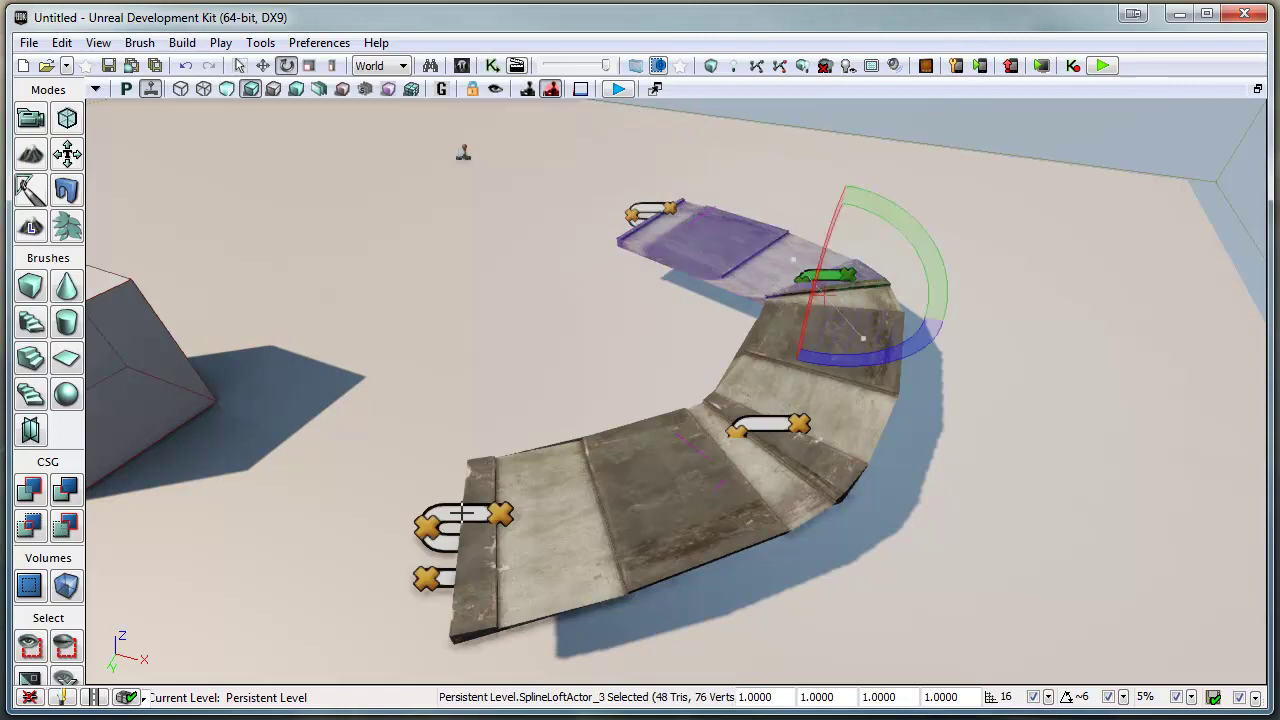
{"action": "left_click", "coordinate": [652, 207]}
{"action": "key", "text": "space"}
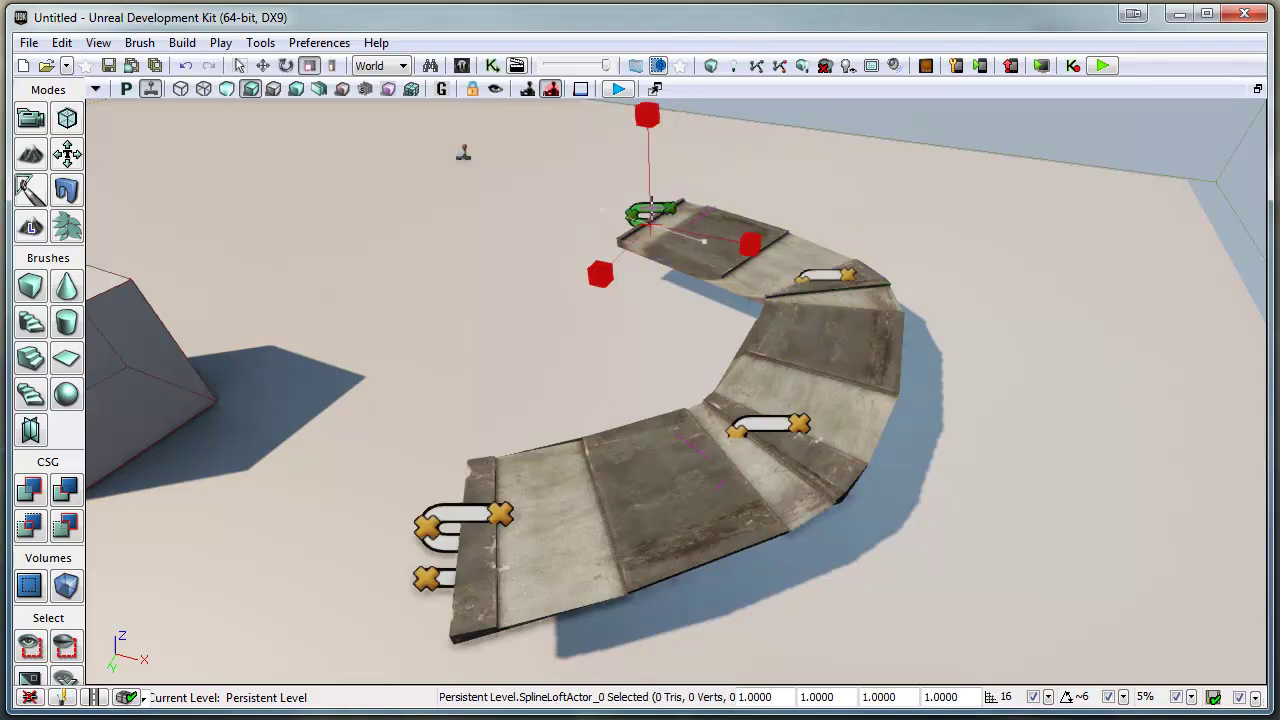
{"action": "key", "text": "space"}
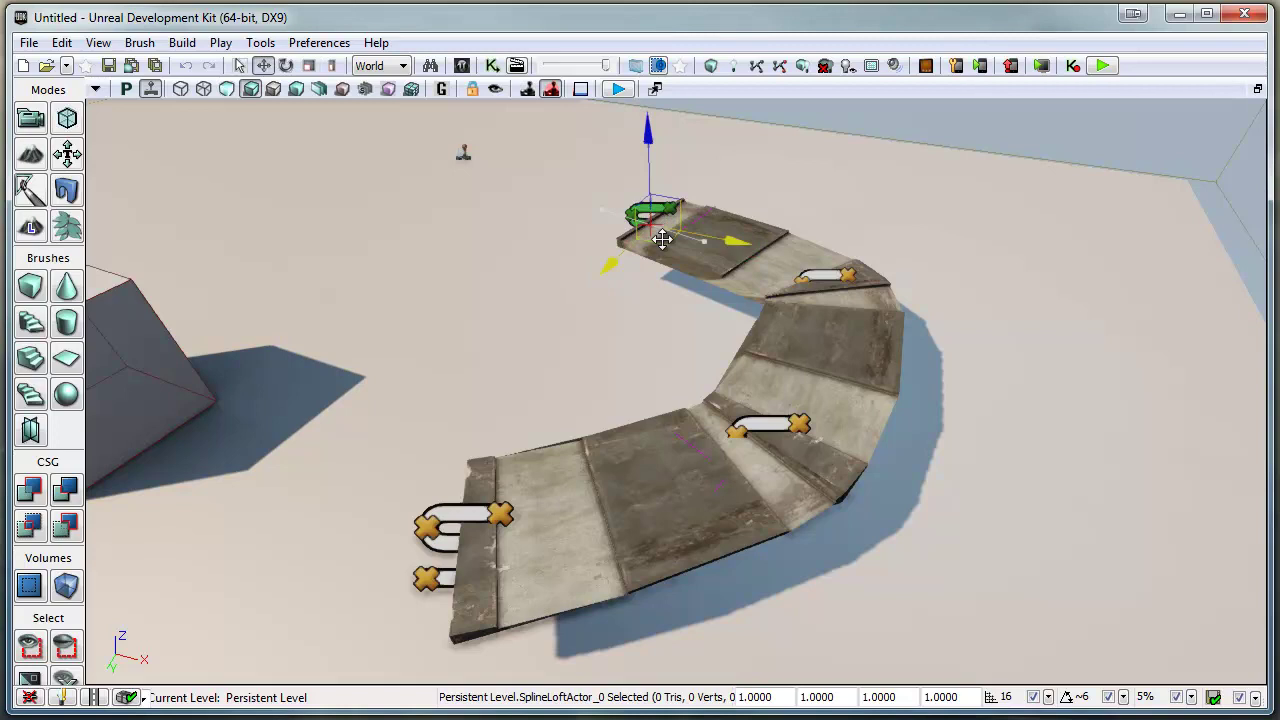
{"action": "left_click_drag", "start_coordinate": [662, 238], "coordinate": [458, 272]}
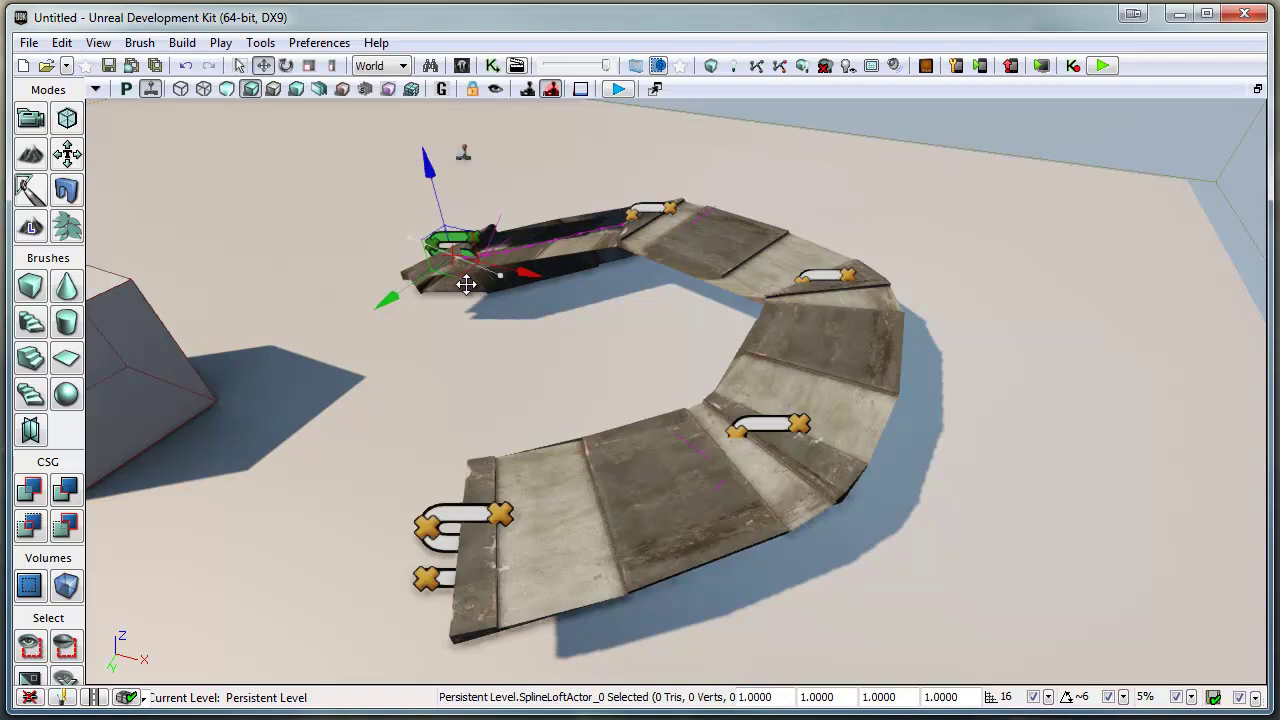
{"action": "left_click_drag", "start_coordinate": [464, 280], "coordinate": [323, 399], "text": "alt"}
{"action": "right_click_drag", "start_coordinate": [626, 314], "coordinate": [1078, 222]}
{"action": "left_click_drag", "start_coordinate": [1078, 222], "coordinate": [549, 297]}
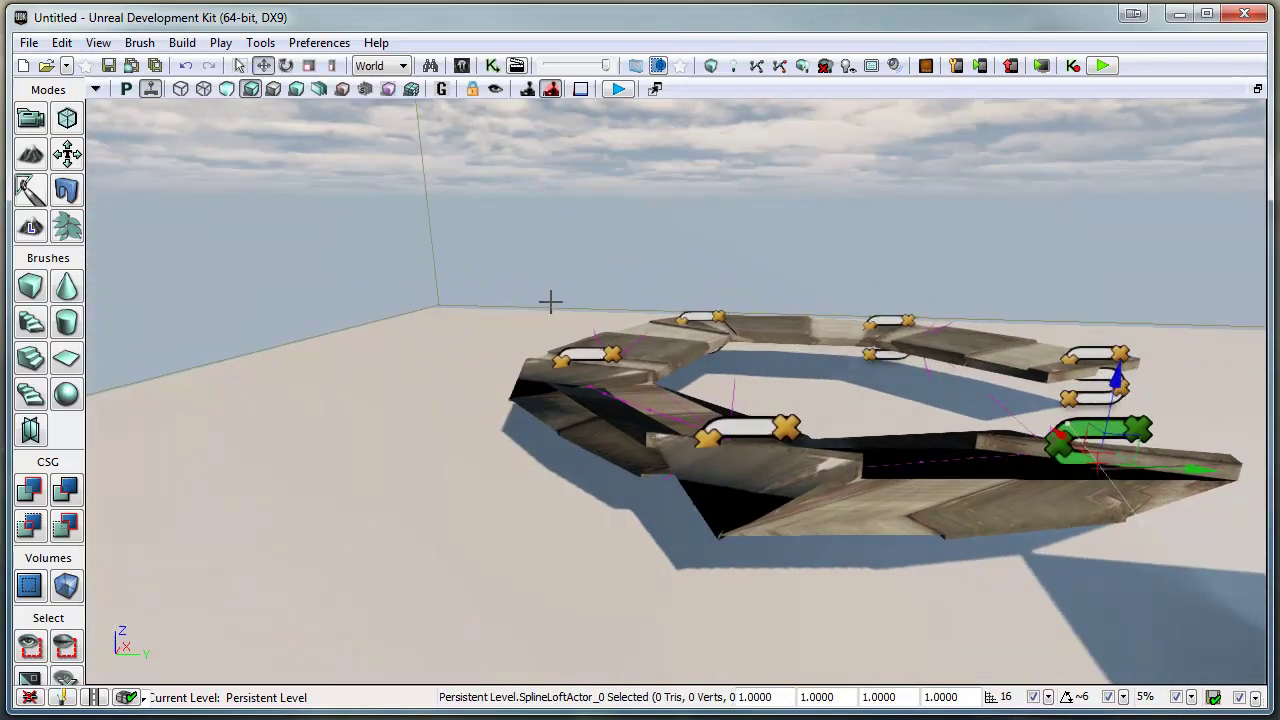
Rotate the two newly added spline loft actors about the vertical axis to smooth the extended part of the curve
{"action": "left_click", "coordinate": [733, 422]}
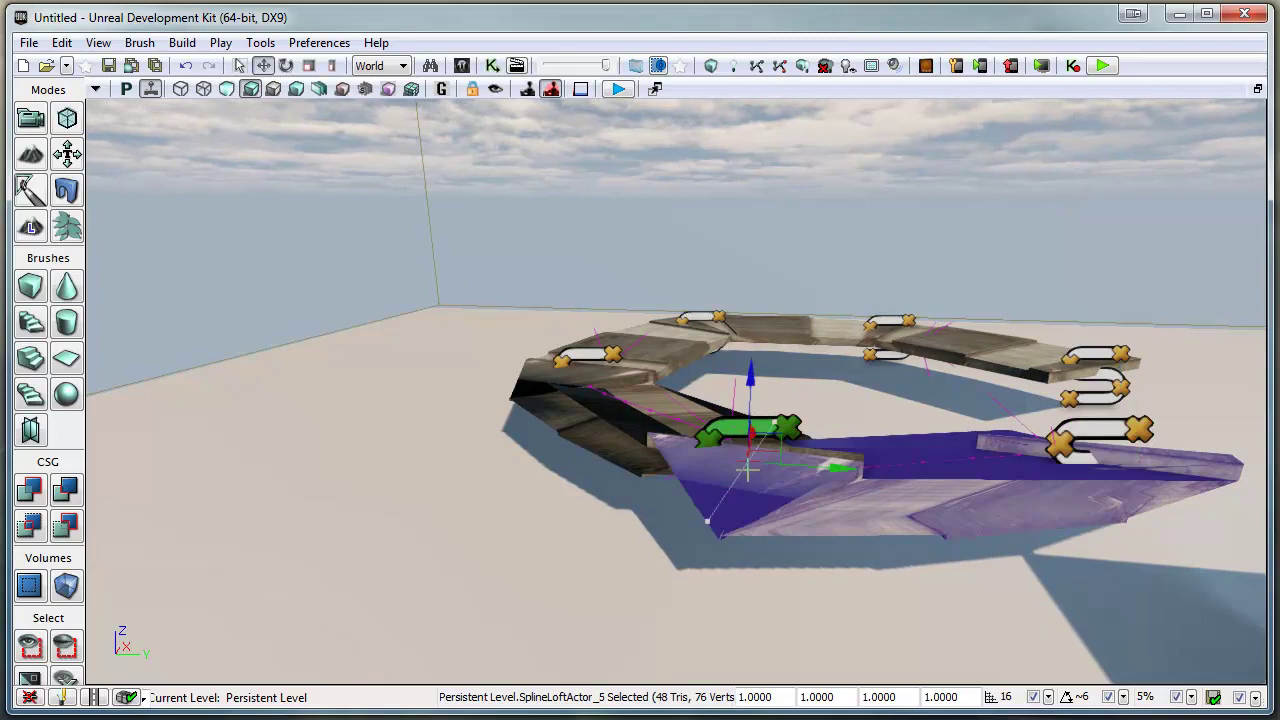
{"action": "key", "text": "space"}
{"action": "left_click_drag", "start_coordinate": [796, 502], "coordinate": [518, 584]}
{"action": "left_click", "coordinate": [1113, 428]}
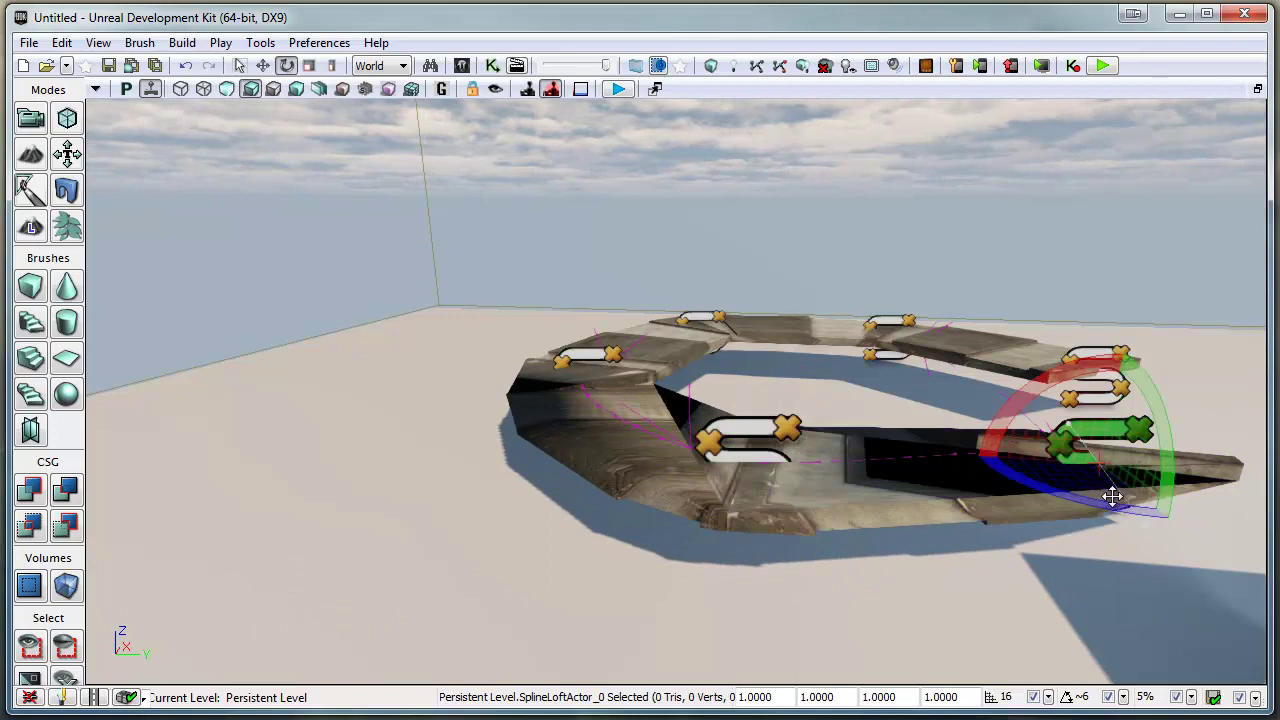
{"action": "left_click_drag", "start_coordinate": [1064, 491], "coordinate": [1266, 482]}
Select all six spline loft actors along the curved chain together
{"action": "right_click_drag", "start_coordinate": [768, 409], "coordinate": [1257, 587]}
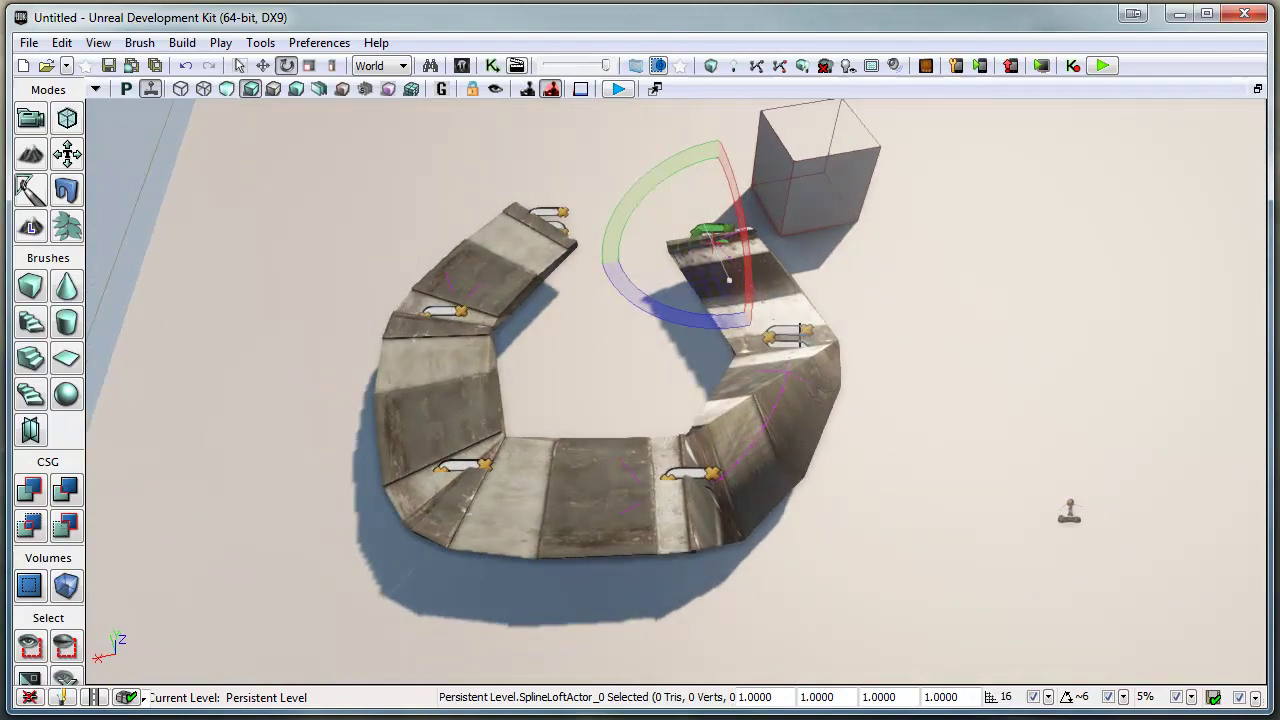
{"action": "left_click", "coordinate": [500, 269], "text": "ctrl"}
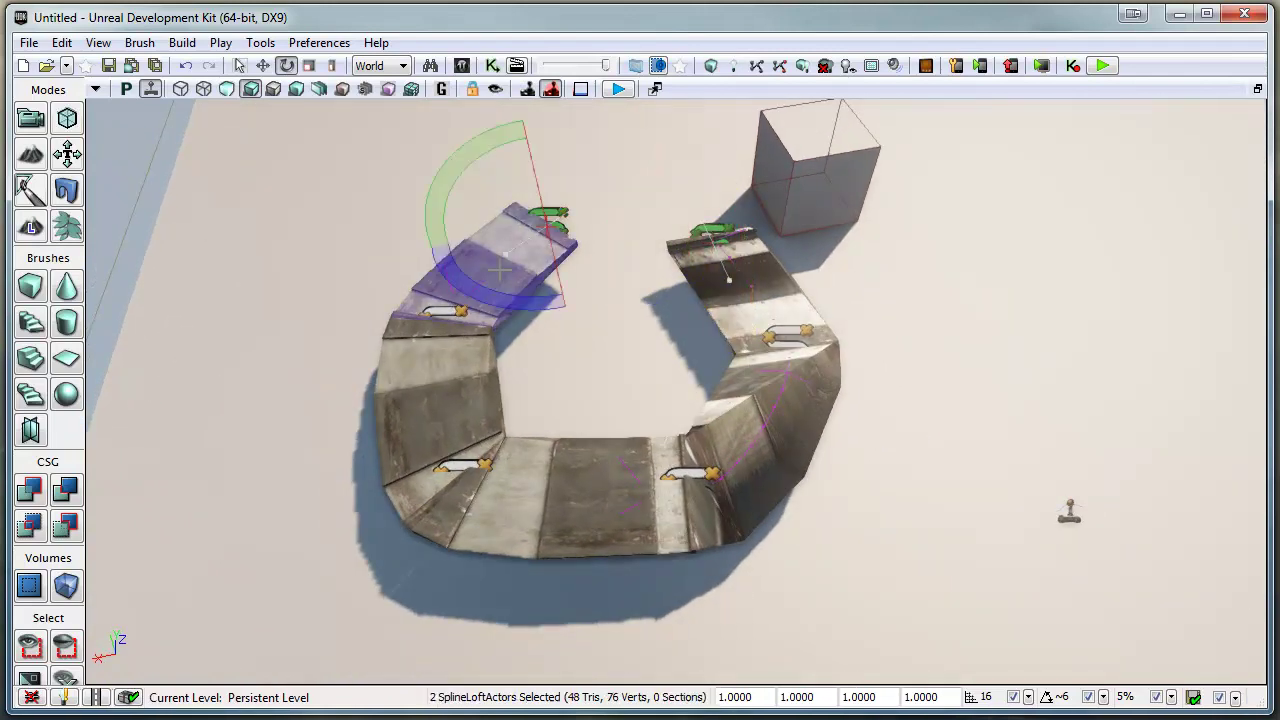
{"action": "left_click", "coordinate": [453, 318], "text": "ctrl"}
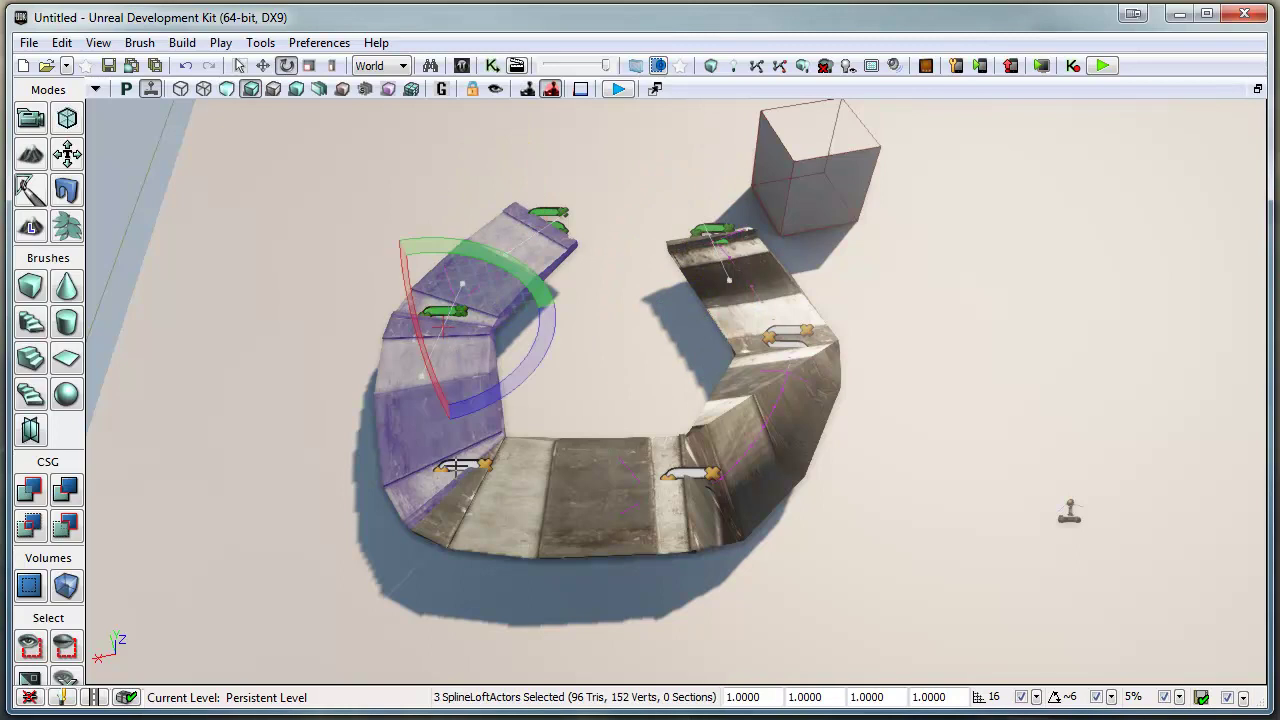
{"action": "left_click_drag", "start_coordinate": [455, 467], "coordinate": [486, 466], "text": "ctrl"}
{"action": "right_click_drag", "start_coordinate": [548, 397], "coordinate": [452, 340]}
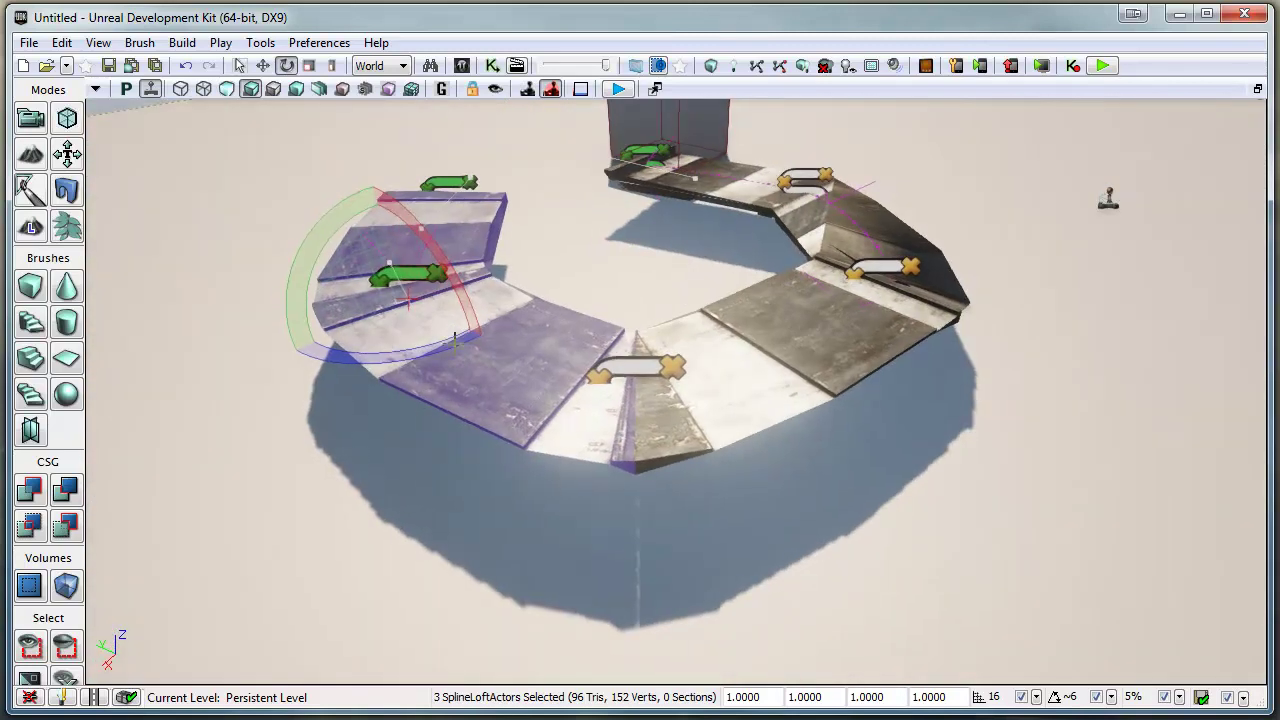
{"action": "left_click", "coordinate": [634, 367], "text": "ctrl"}
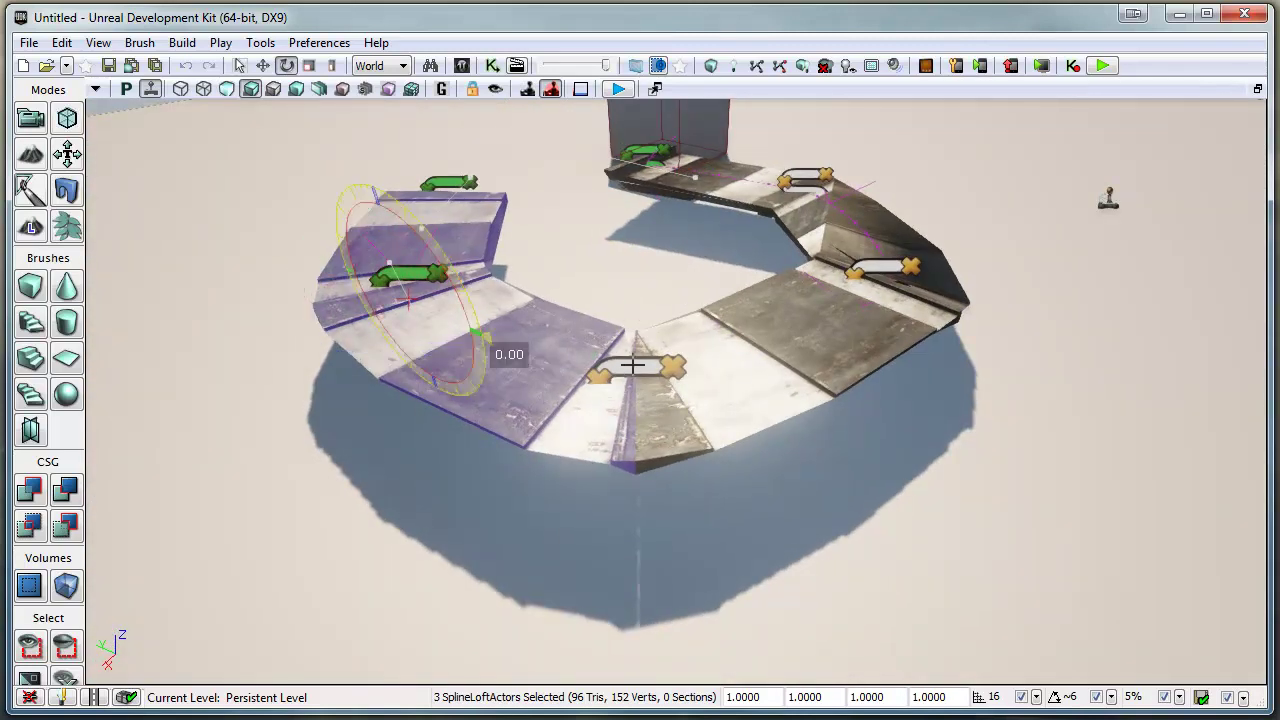
{"action": "left_click", "coordinate": [884, 265], "text": "ctrl"}
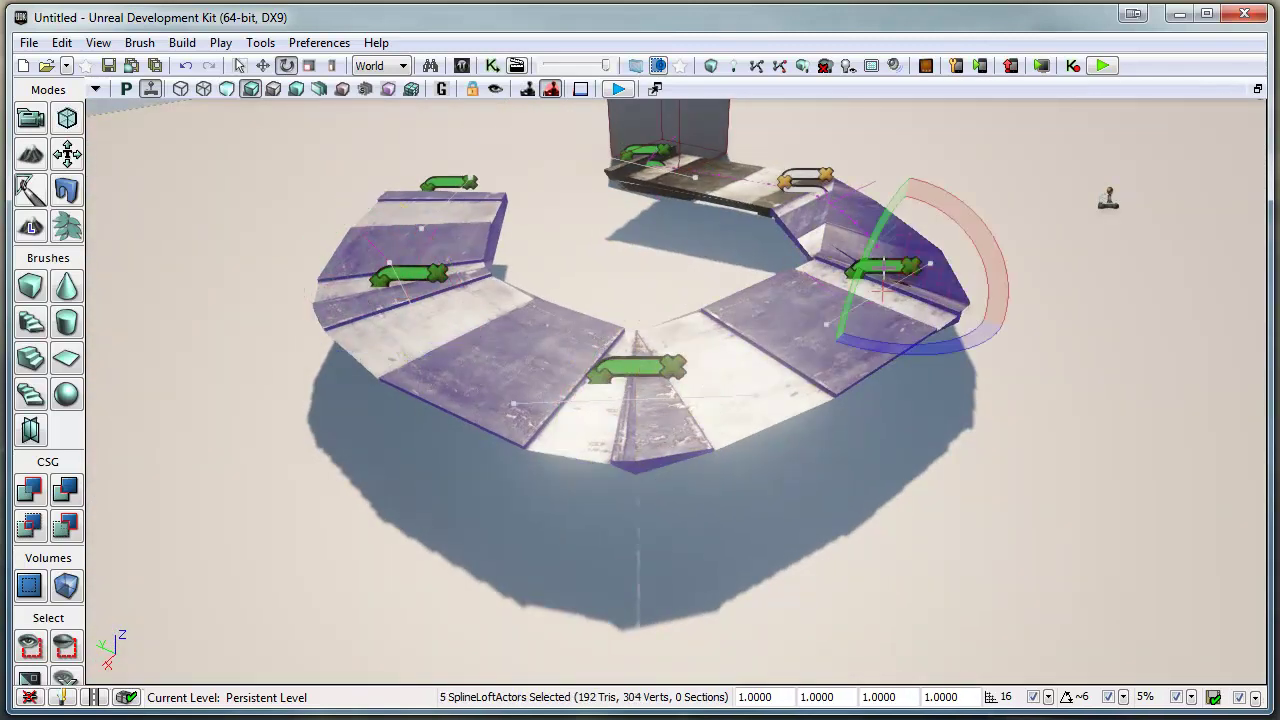
{"action": "left_click", "coordinate": [803, 178], "text": "ctrl"}
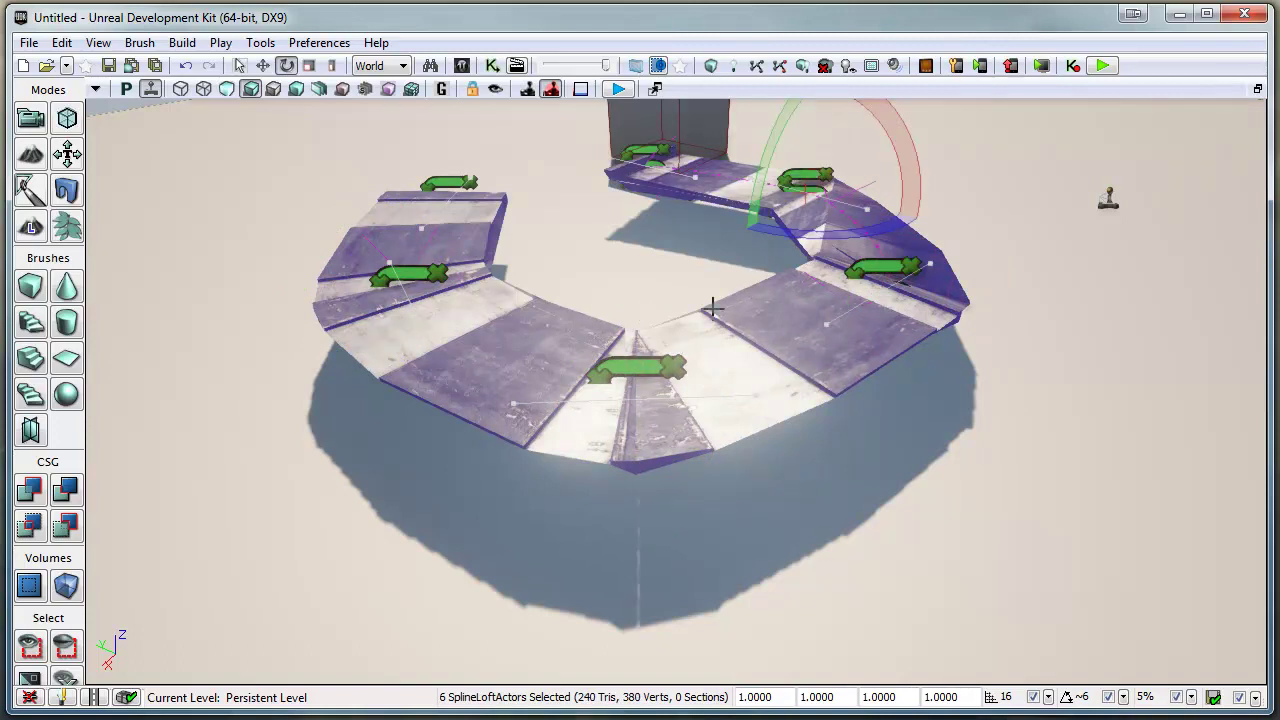
Open the shared properties of the six selected spline loft actors and expand their World XDir values
{"action": "key", "text": "F4"}
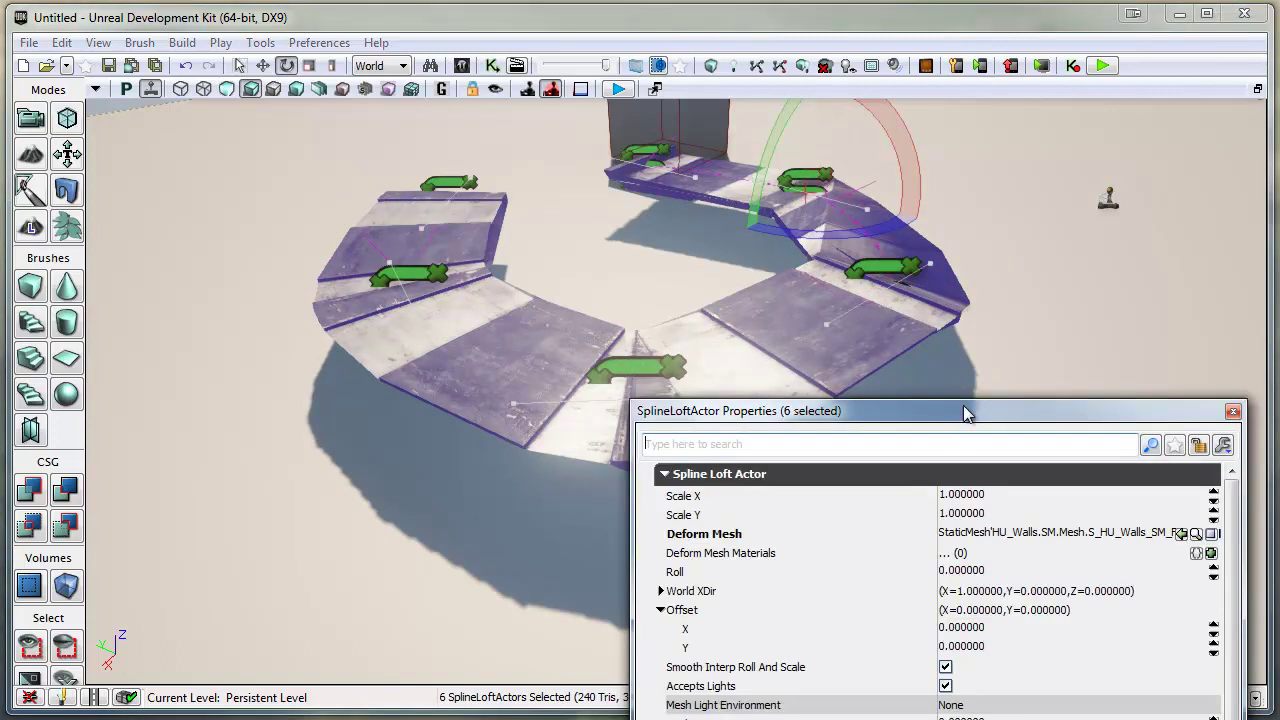
{"action": "left_click_drag", "start_coordinate": [963, 405], "coordinate": [966, 150]}
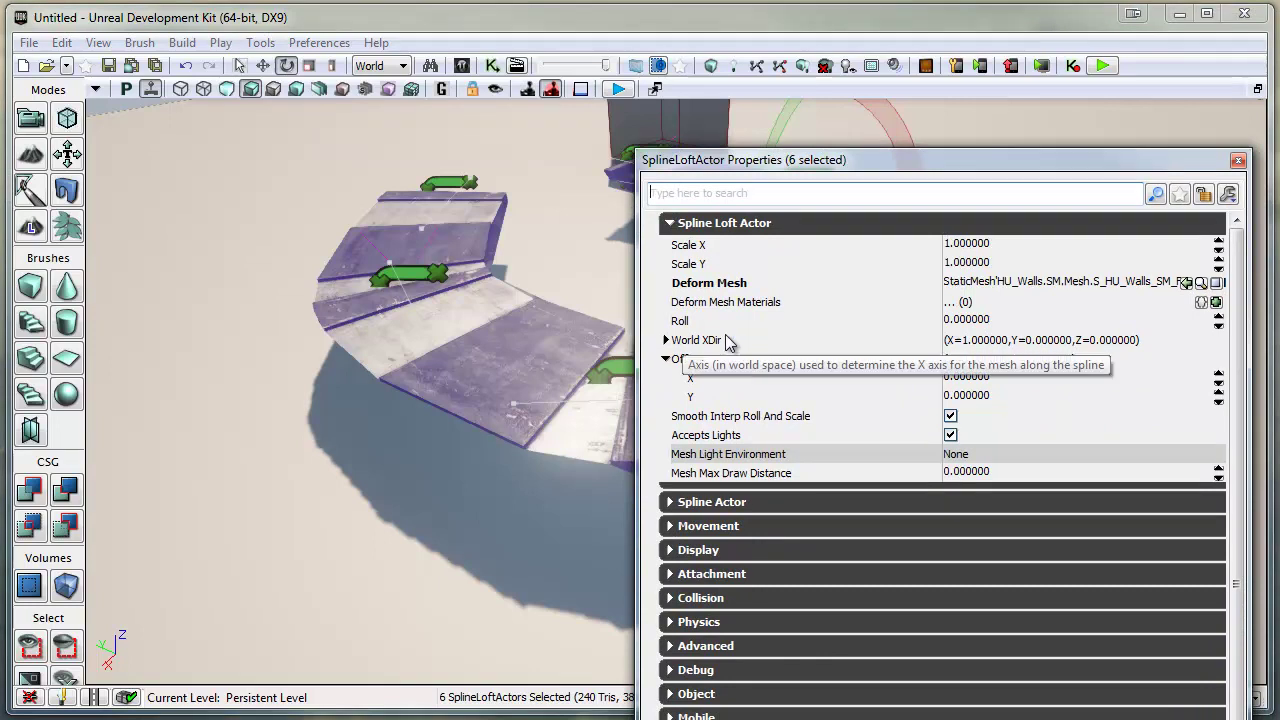
{"action": "left_click", "coordinate": [665, 340]}
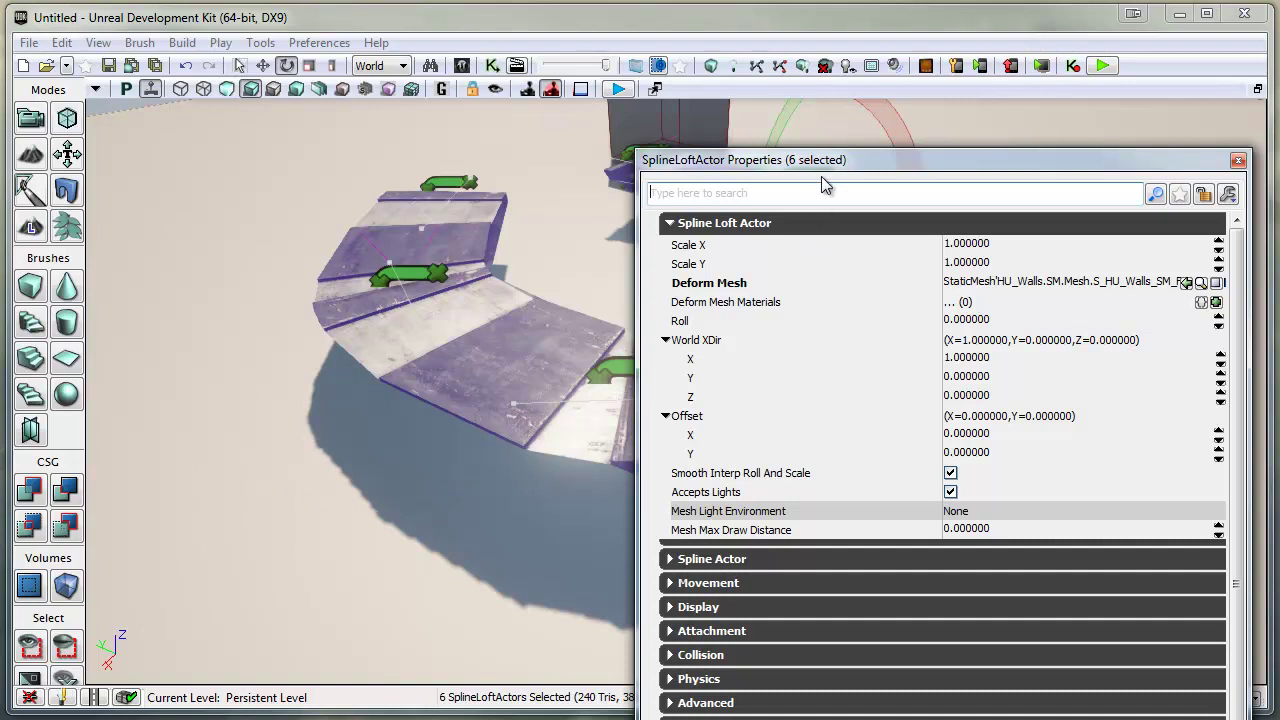
Set the World XDir of the six selected spline loft actors to X 0 and Z 1
{"action": "left_click_drag", "start_coordinate": [821, 177], "coordinate": [716, 503]}
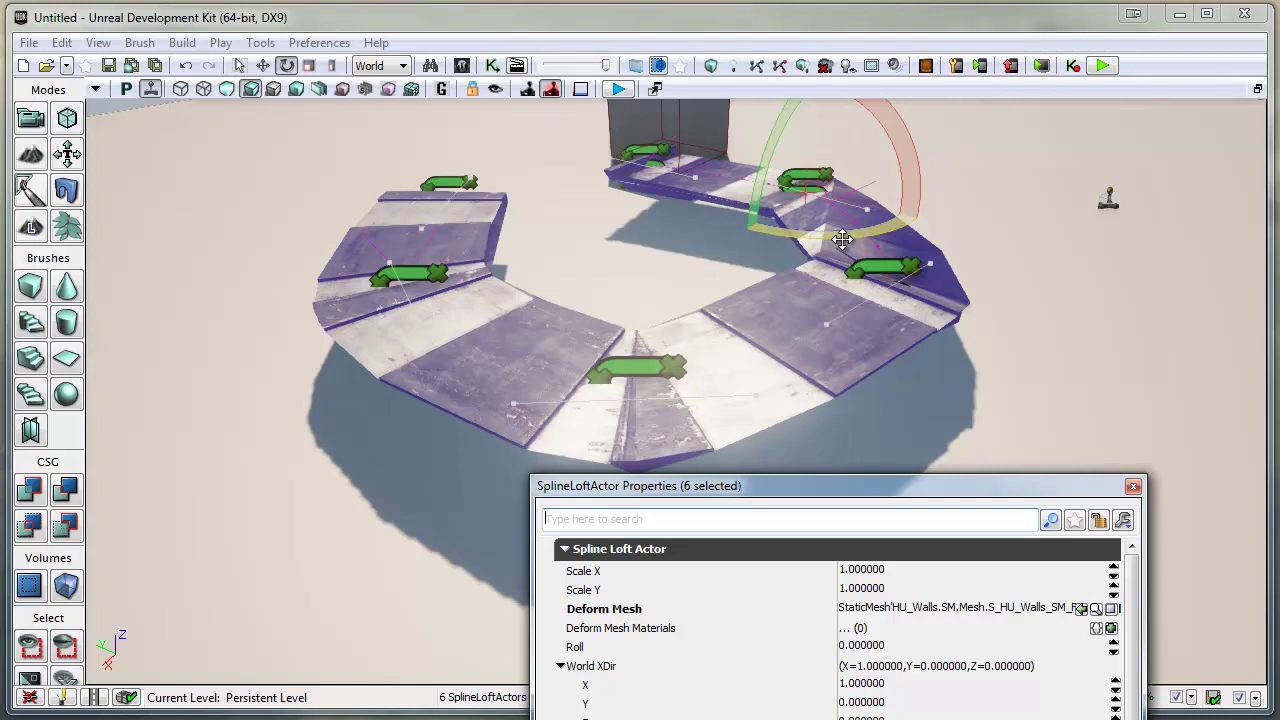
{"action": "left_click_drag", "start_coordinate": [900, 486], "coordinate": [986, 201]}
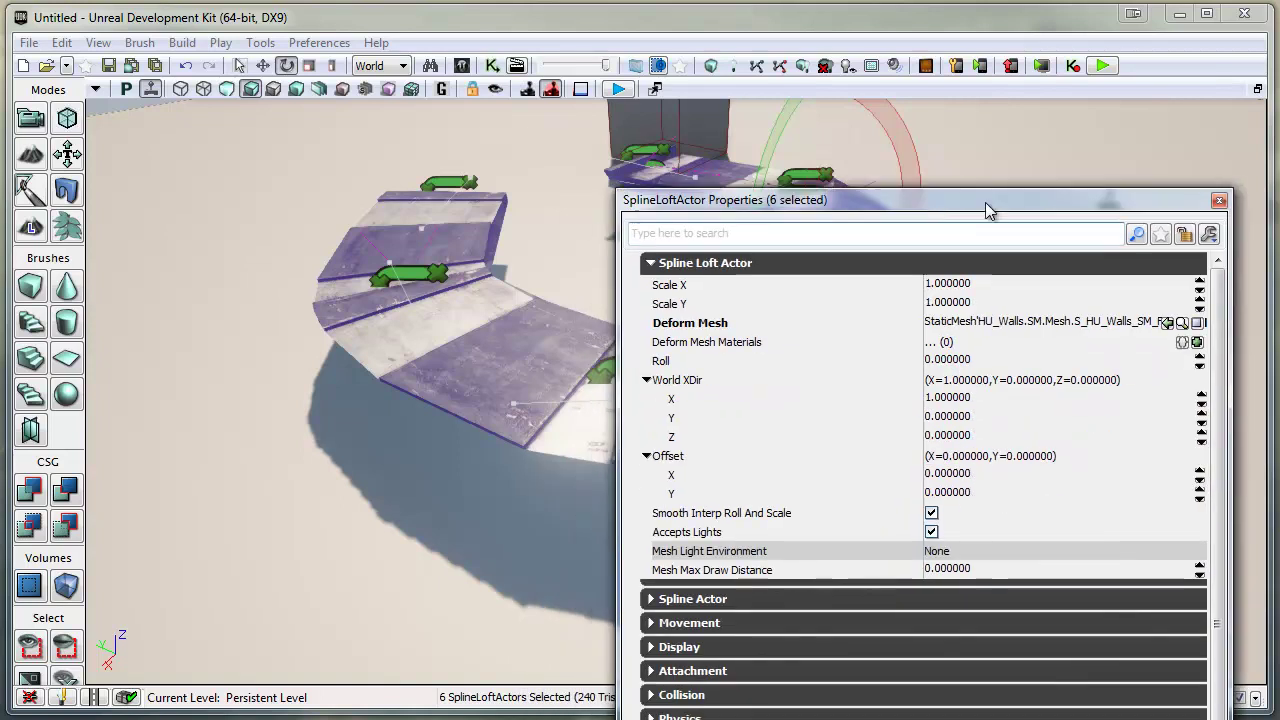
{"action": "left_click", "coordinate": [941, 399]}
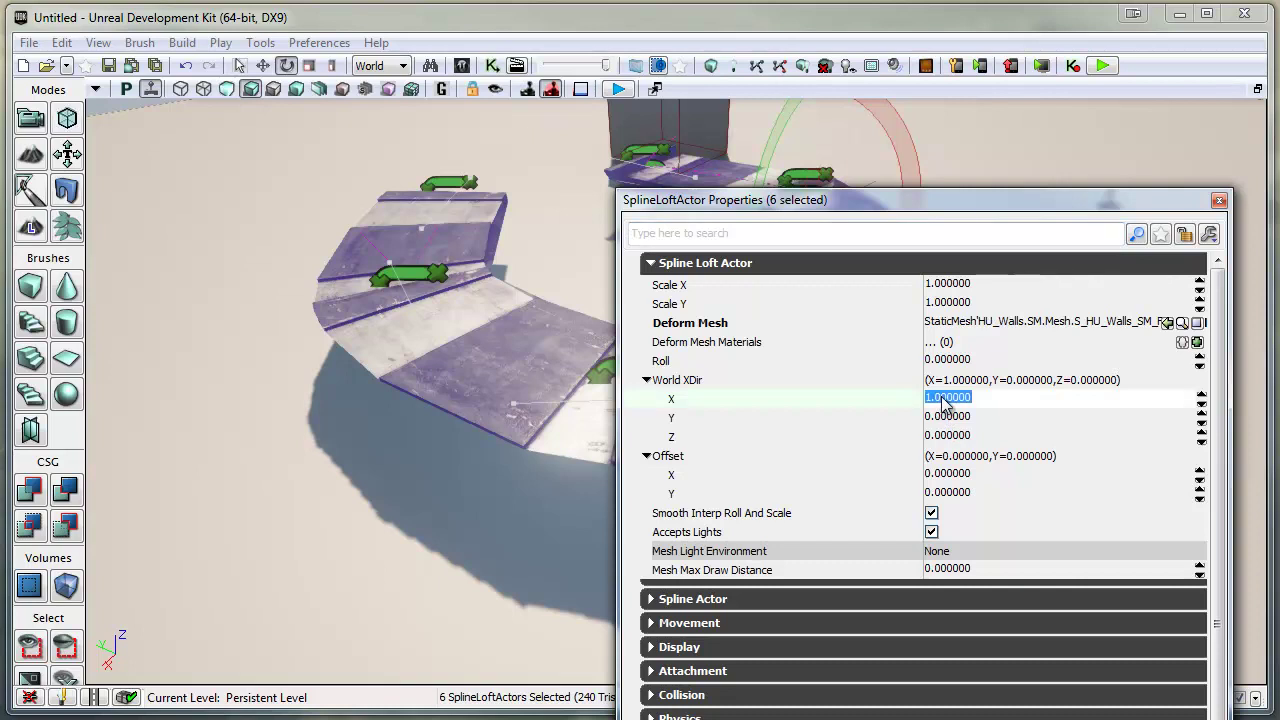
{"action": "type", "text": "0"}
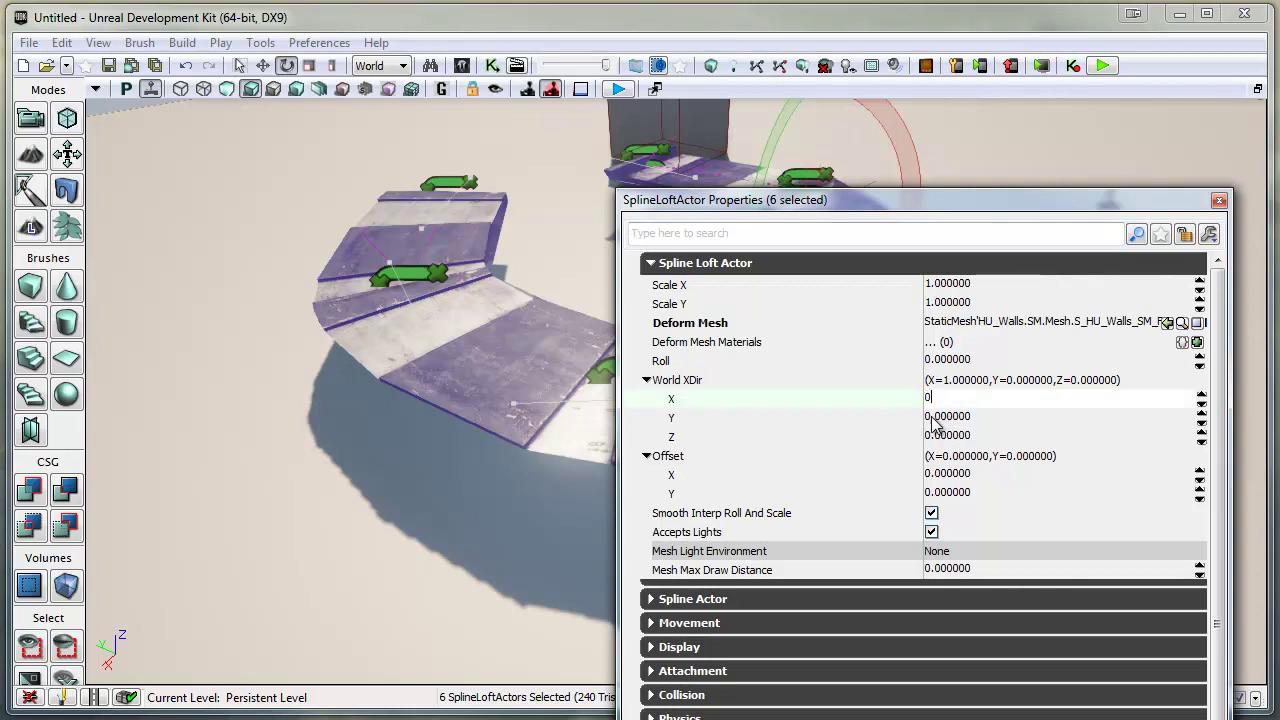
{"action": "left_click", "coordinate": [948, 437]}
{"action": "type", "text": "1"}
{"action": "key", "text": "Return"}
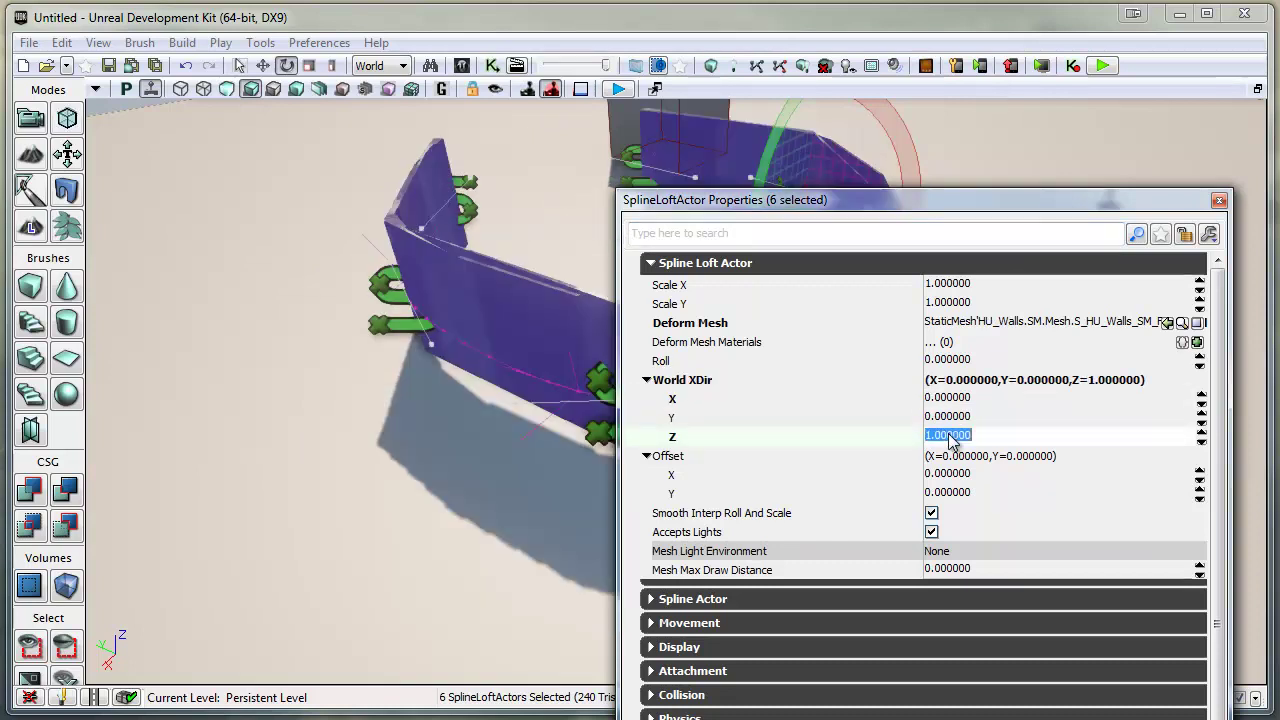
Set the Roll of the six selected spline loft actors to 90 and close their properties
{"action": "left_click_drag", "start_coordinate": [1042, 208], "coordinate": [1225, 398]}
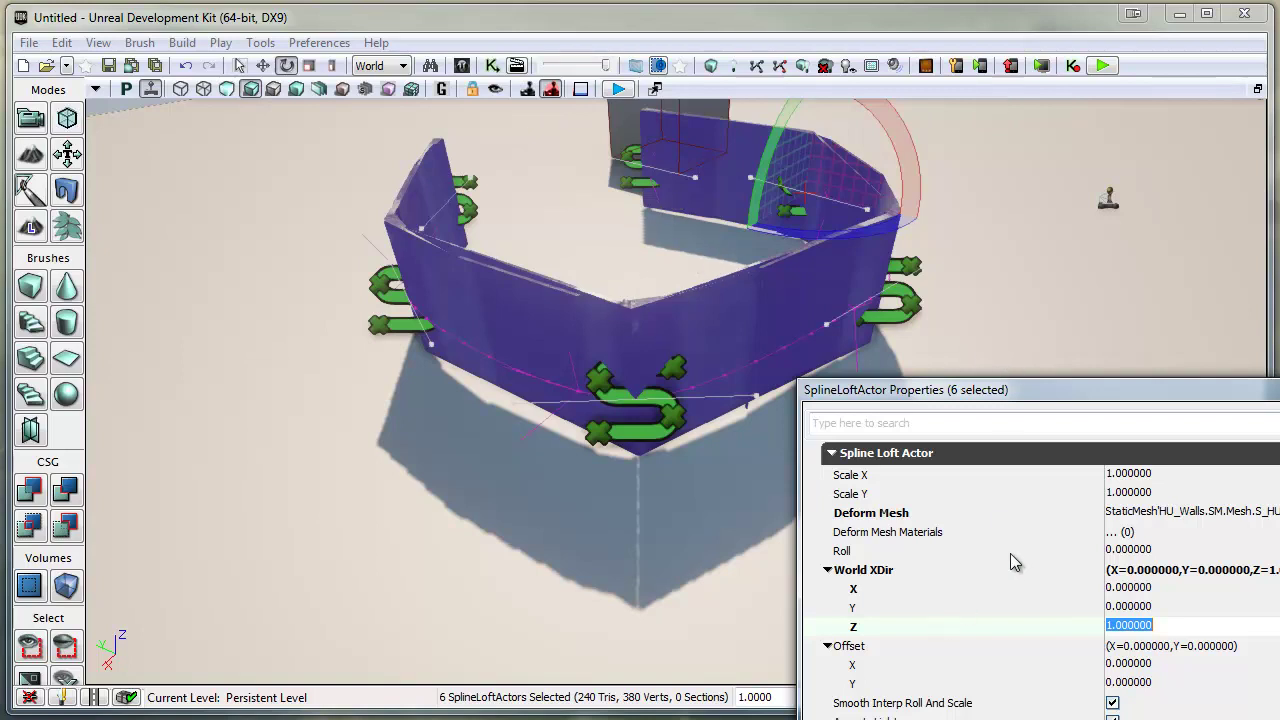
{"action": "left_click", "coordinate": [1124, 549]}
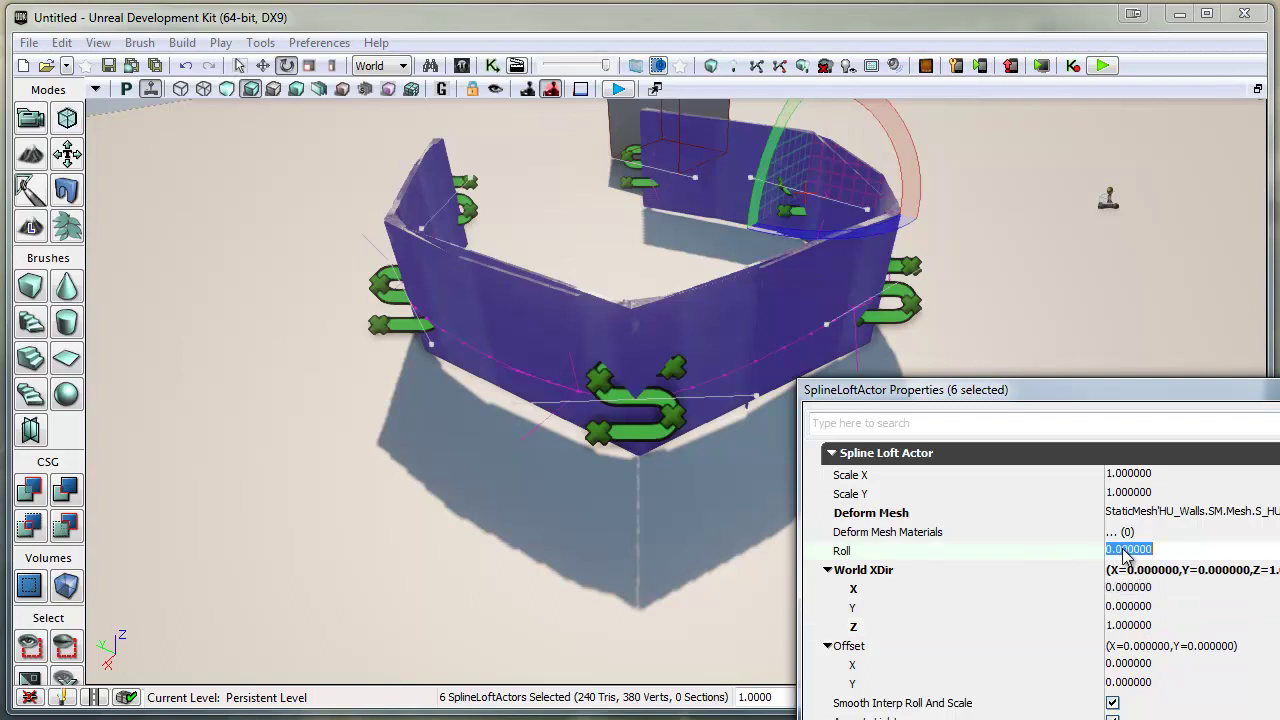
{"action": "type", "text": "90"}
{"action": "key", "text": "Return"}
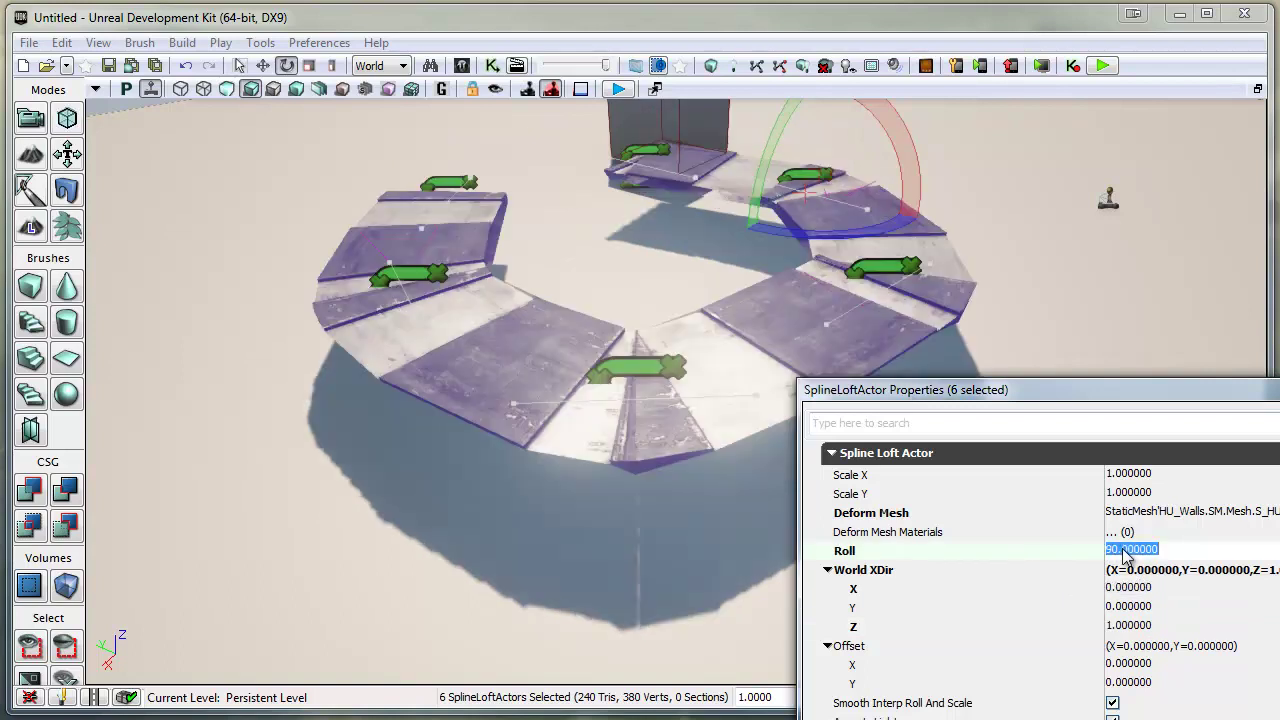
{"action": "left_click_drag", "start_coordinate": [1146, 390], "coordinate": [901, 397]}
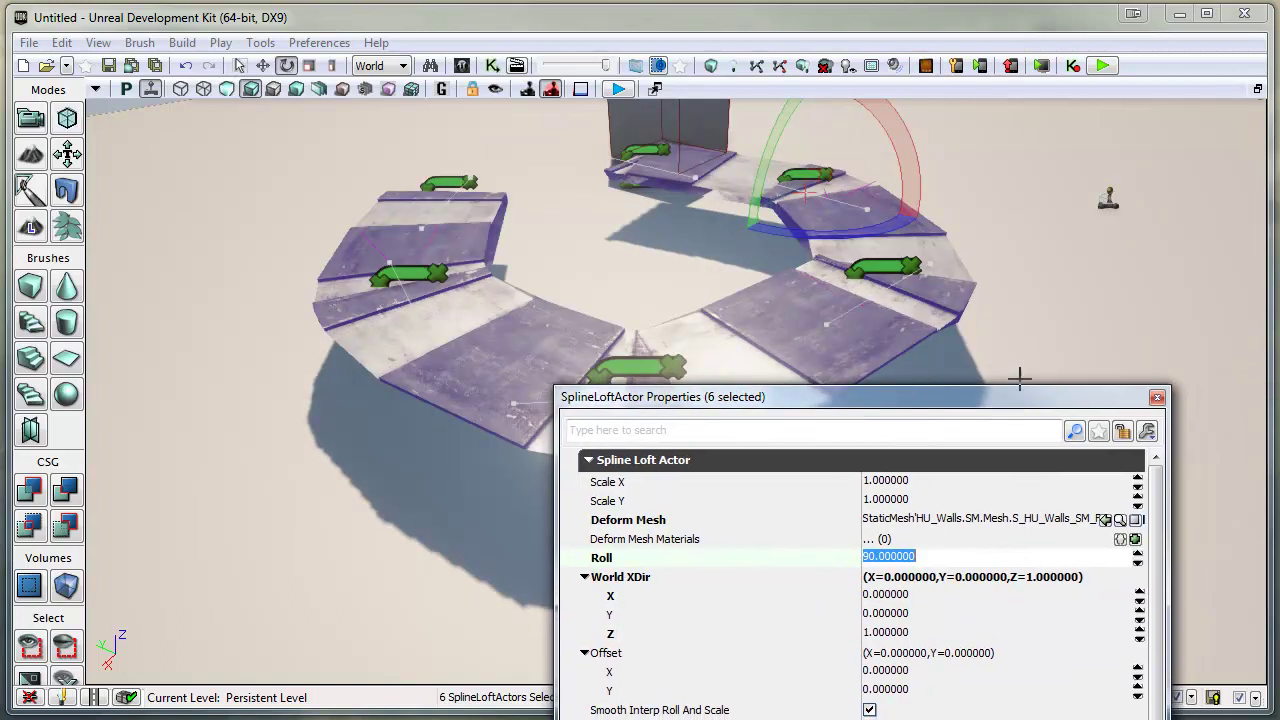
{"action": "left_click", "coordinate": [1155, 399]}
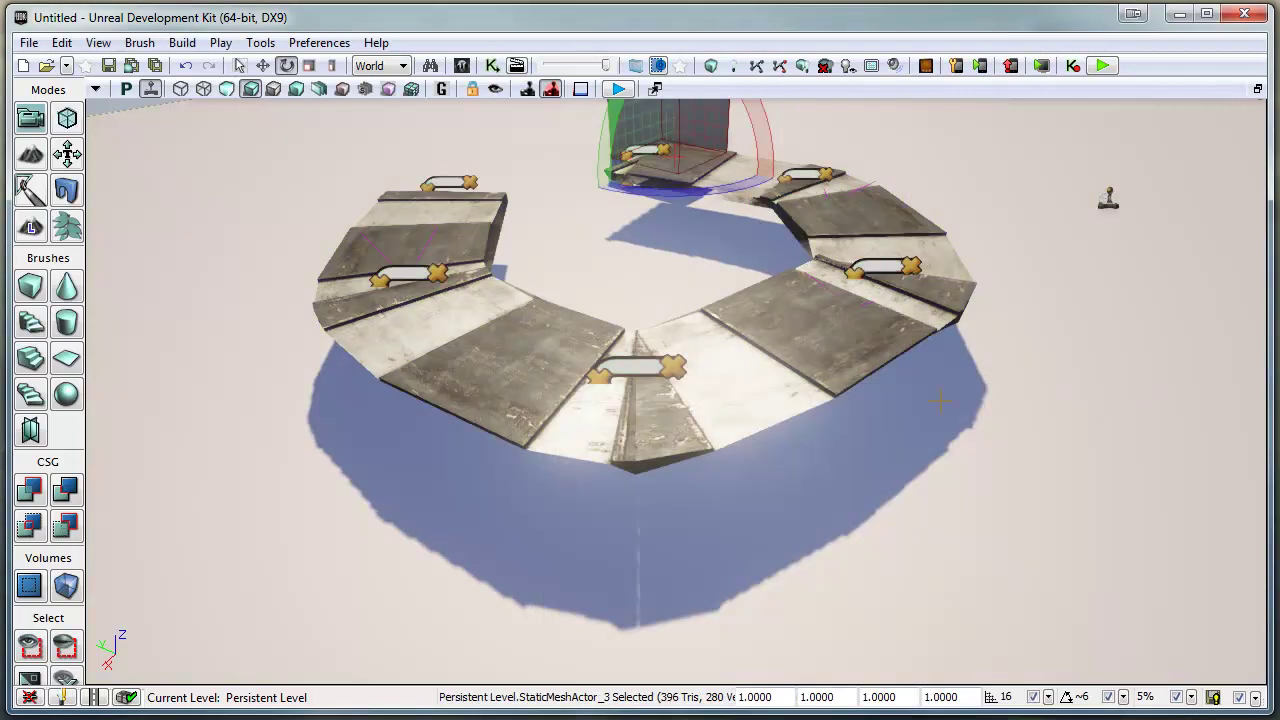
Lower the spline loft actor at the free end of the chain to the ground so the last segment forms a ramp
{"action": "right_click_drag", "start_coordinate": [1009, 309], "coordinate": [1236, 566]}
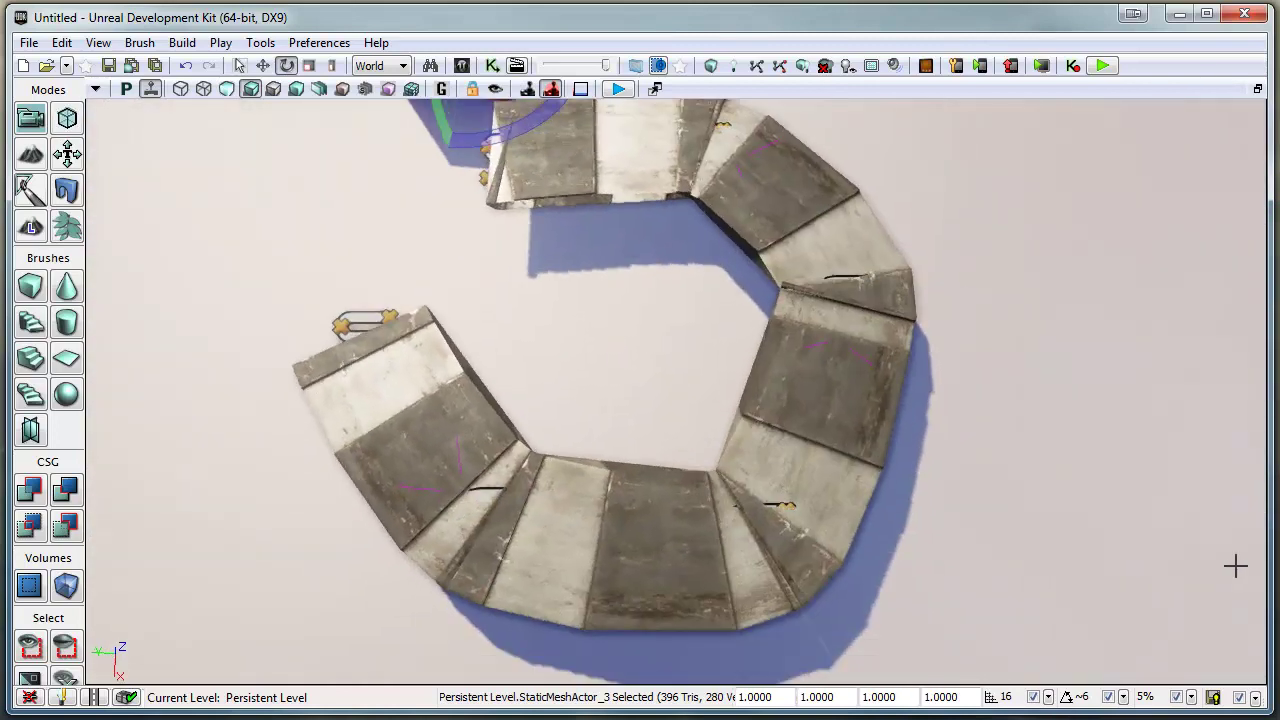
{"action": "left_click", "coordinate": [360, 314]}
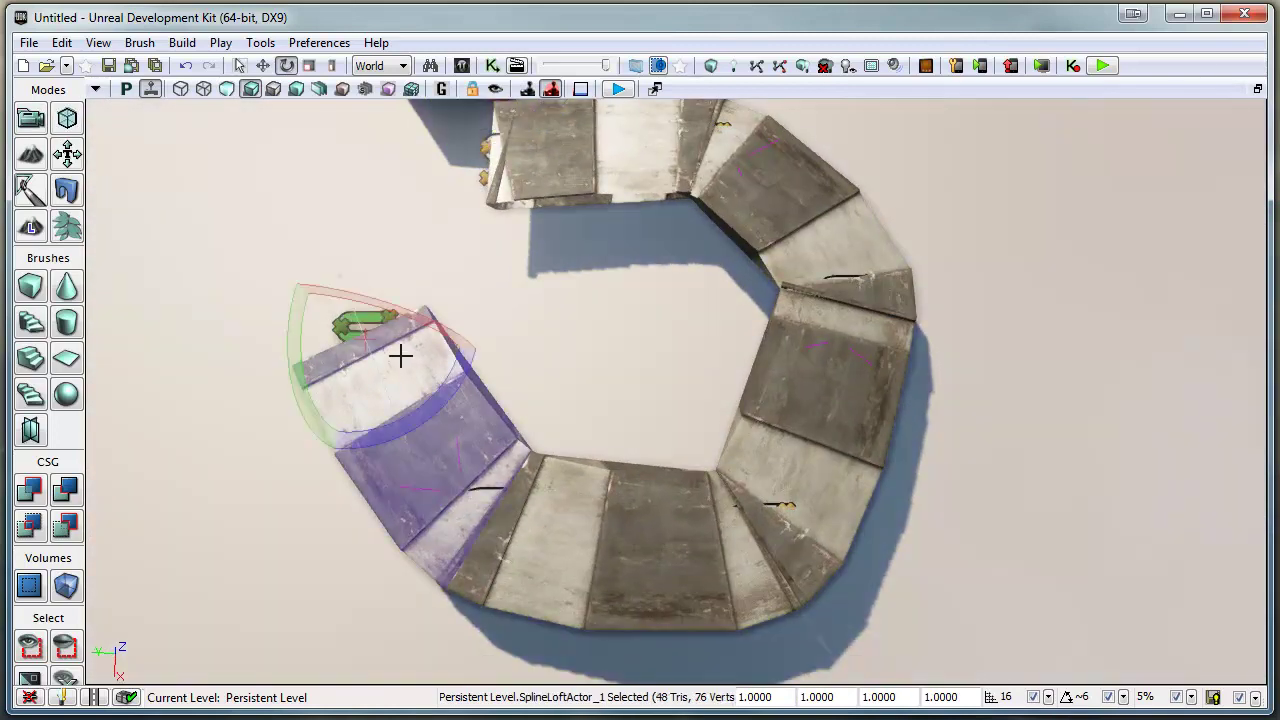
{"action": "key", "text": "space"}
{"action": "key", "text": "space"}
{"action": "right_click_drag", "start_coordinate": [526, 414], "coordinate": [1265, 213]}
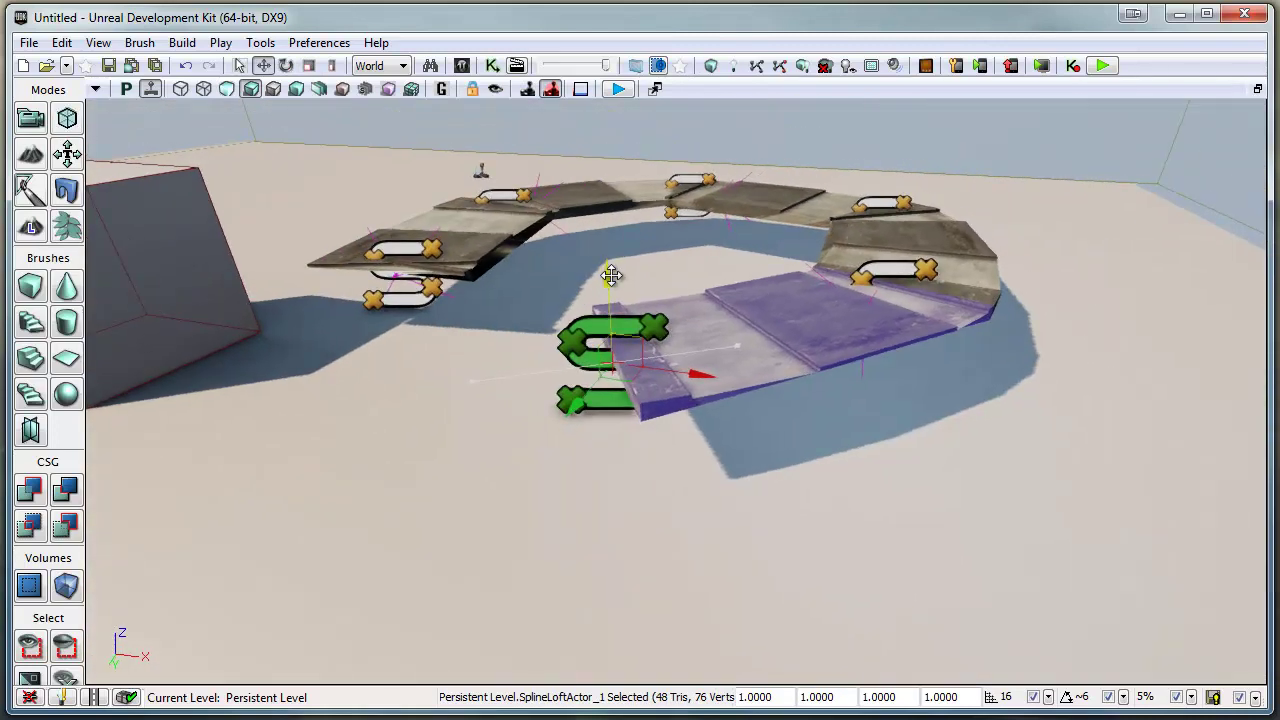
{"action": "left_click_drag", "start_coordinate": [608, 280], "coordinate": [614, 369]}
Play-test the level in the editor from the foot of the ramp, walking at the lofted mesh to check its collision, and end the session
{"action": "right_click_drag", "start_coordinate": [471, 529], "coordinate": [508, 473]}
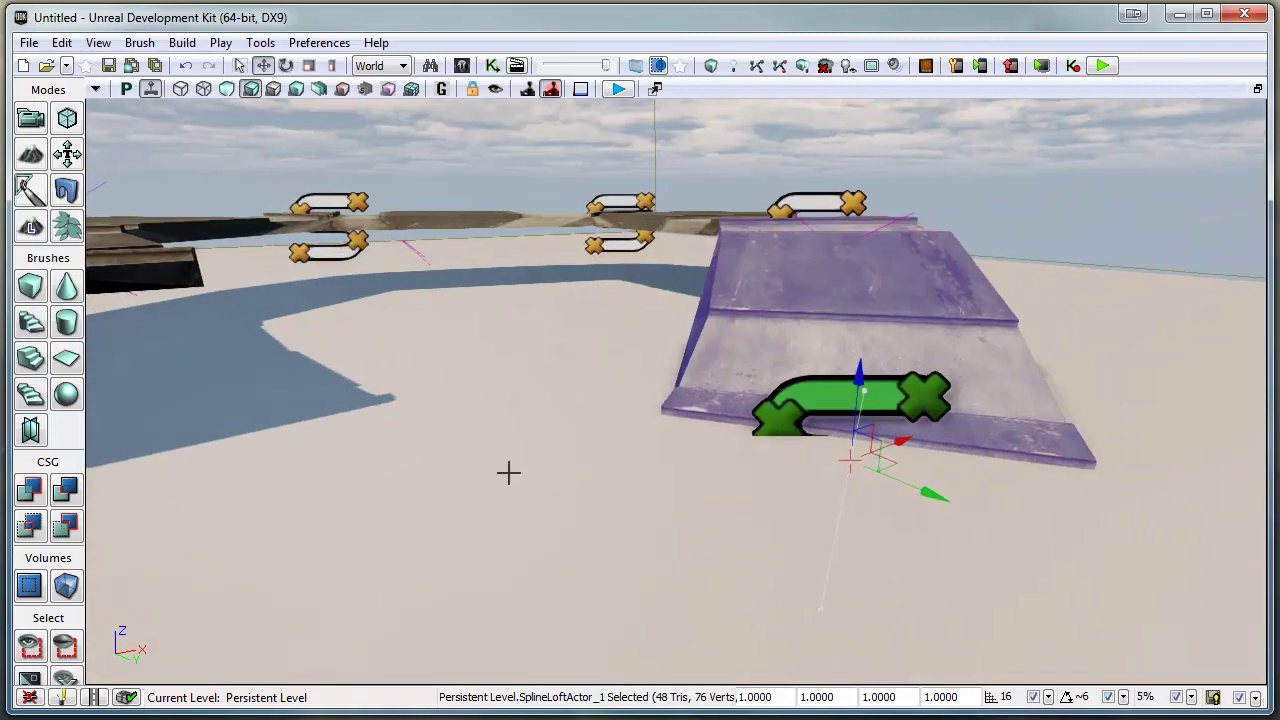
{"action": "left_click", "coordinate": [618, 88]}
{"action": "key", "text": "w"}
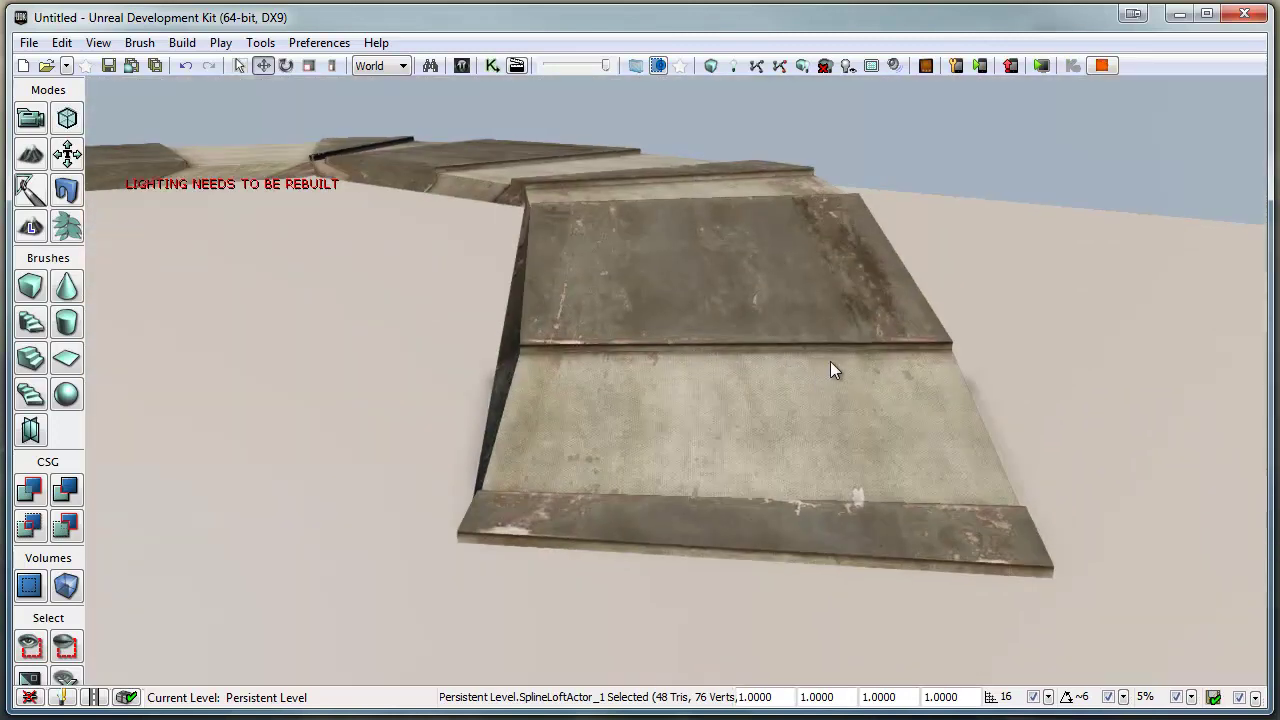
{"action": "key", "text": "w"}
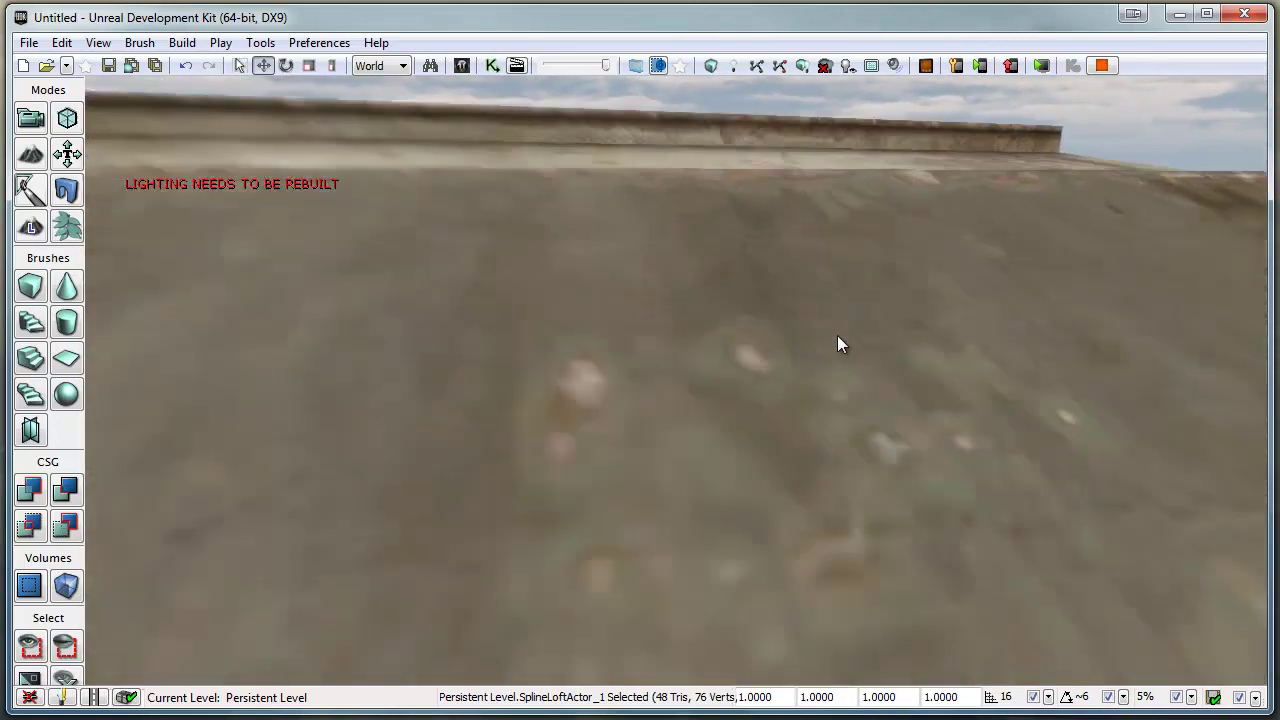
{"action": "key", "text": "w"}
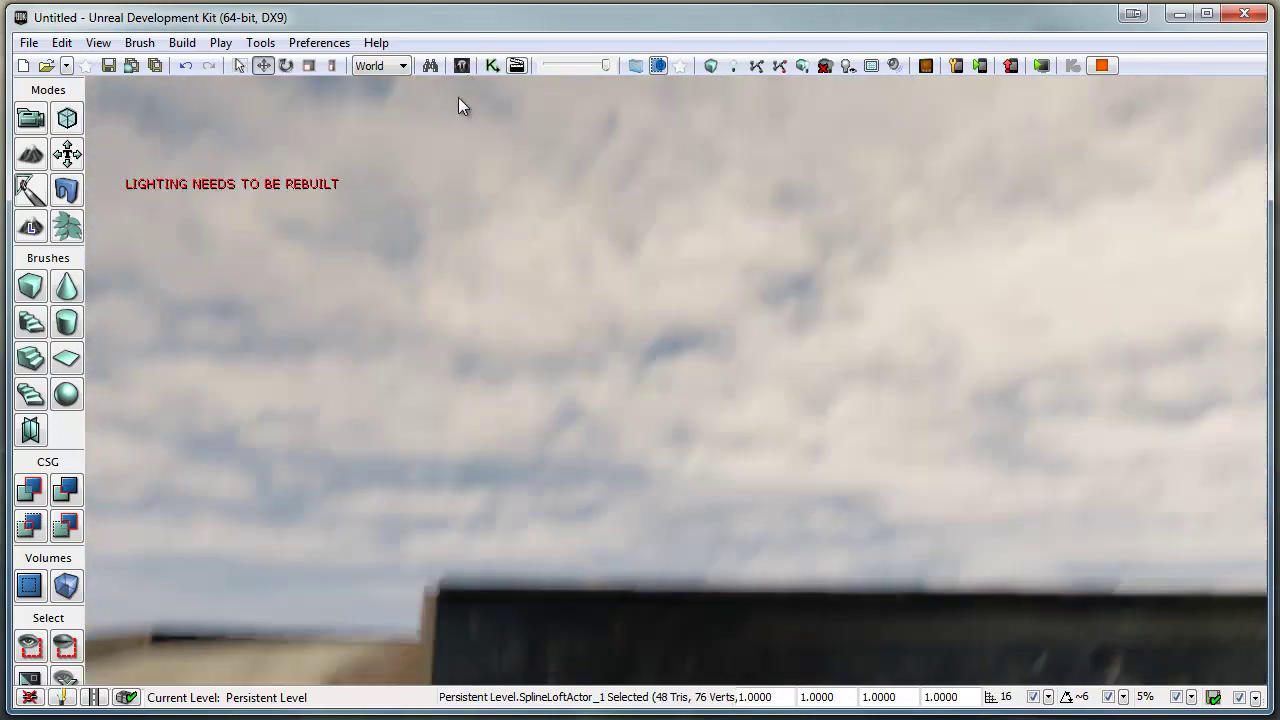
{"action": "key", "text": "w"}
{"action": "key", "text": "space"}
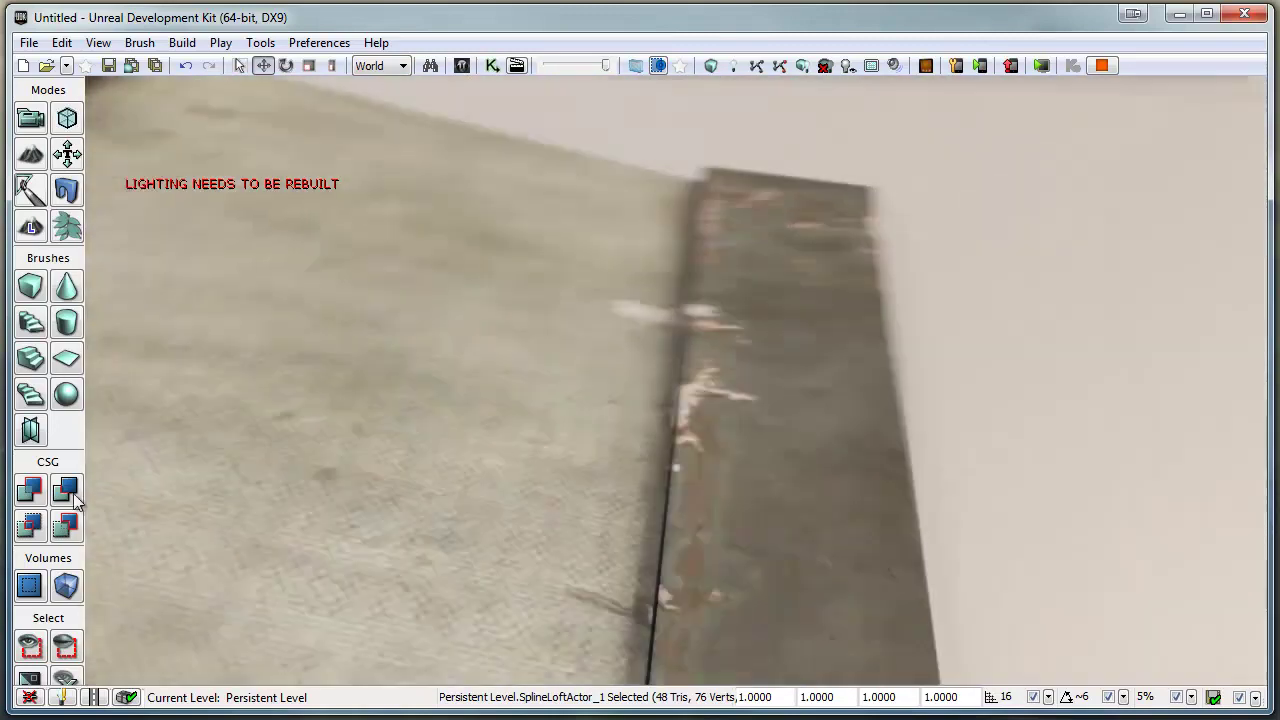
{"action": "key", "text": "s"}
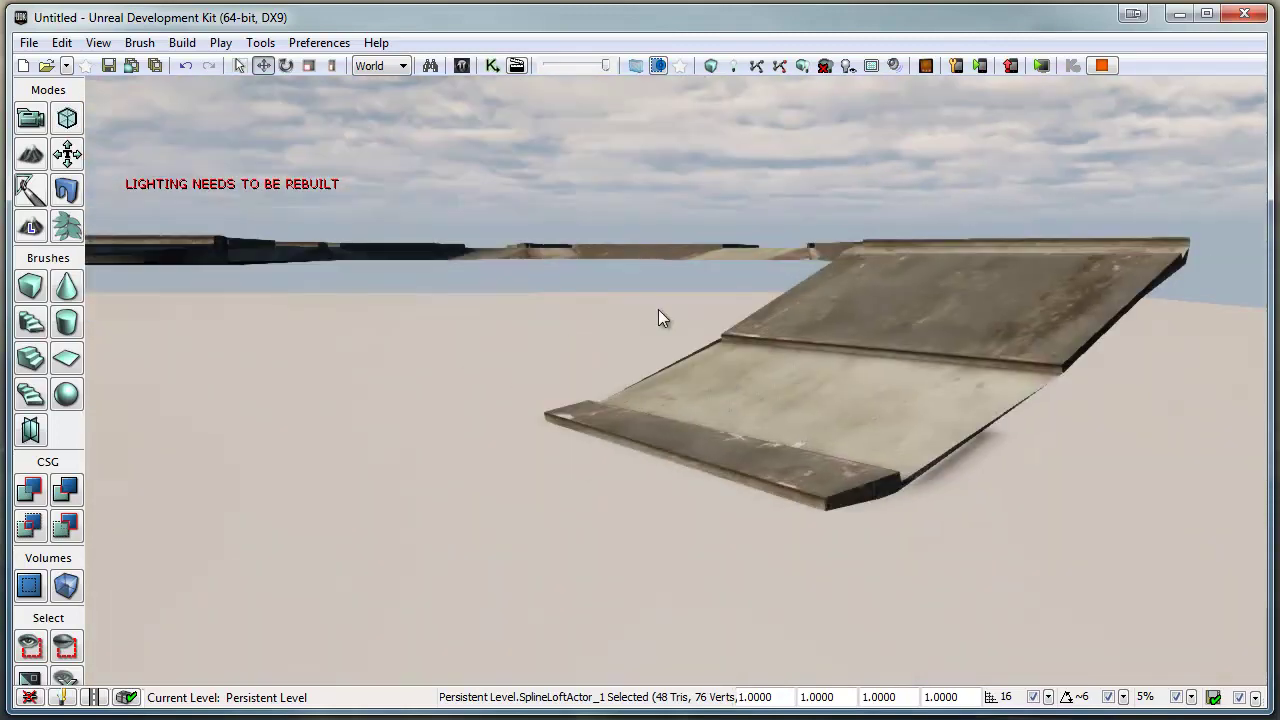
{"action": "key", "text": "Escape"}
Place a splineActor_collidable from the actor classes on the open ground on the cube's far side from the chain, and close the browser
{"action": "right_click_drag", "start_coordinate": [624, 325], "coordinate": [454, 378]}
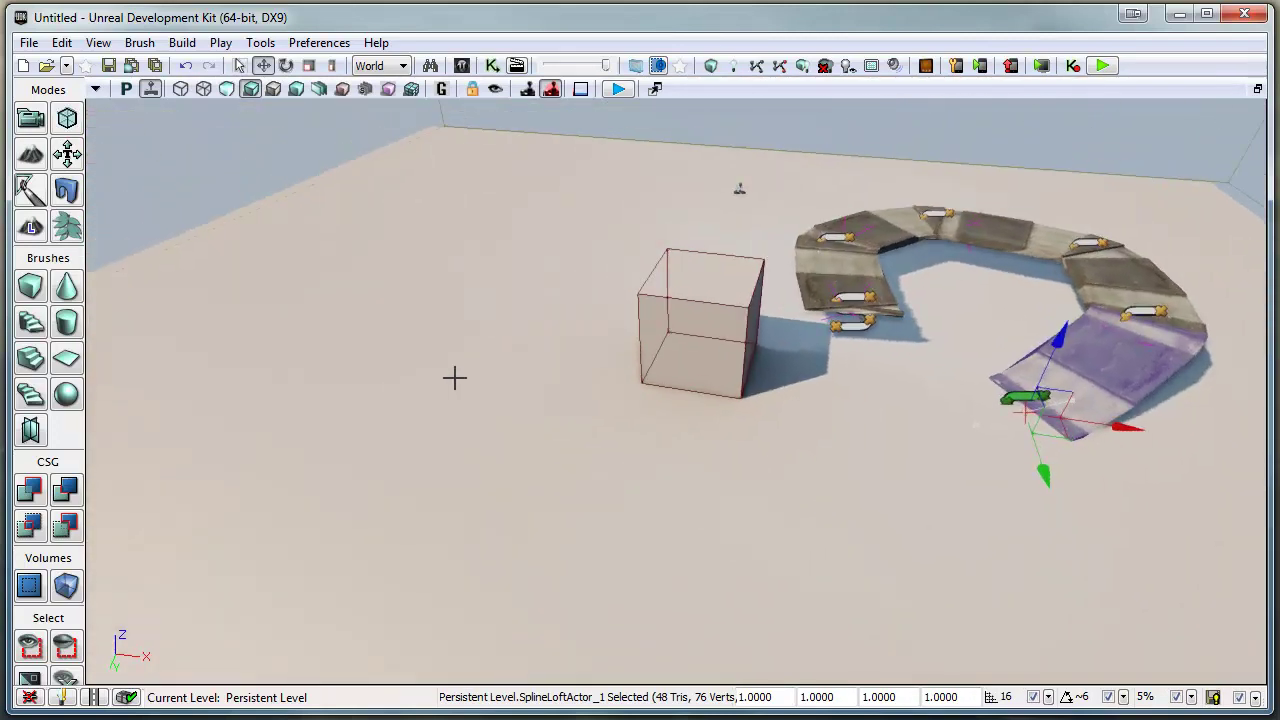
{"action": "left_click_drag", "start_coordinate": [1279, 12], "coordinate": [602, 21]}
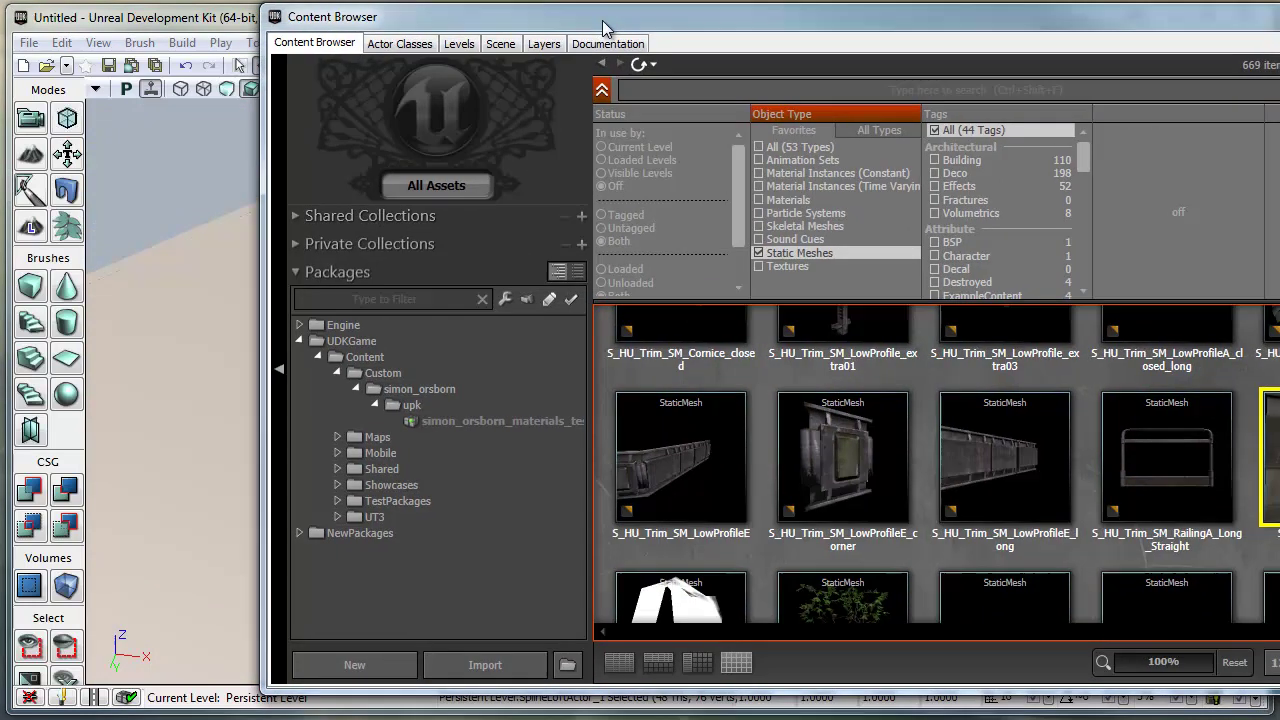
{"action": "left_click", "coordinate": [403, 44]}
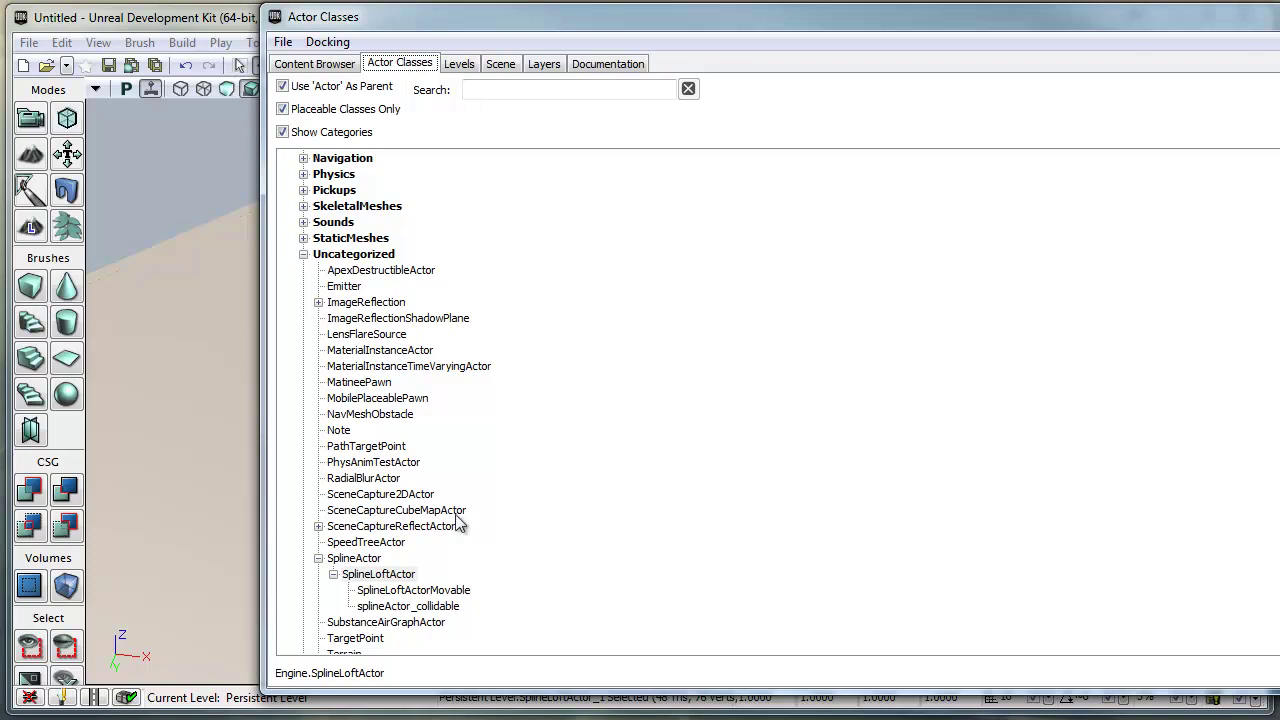
{"action": "left_click", "coordinate": [391, 608]}
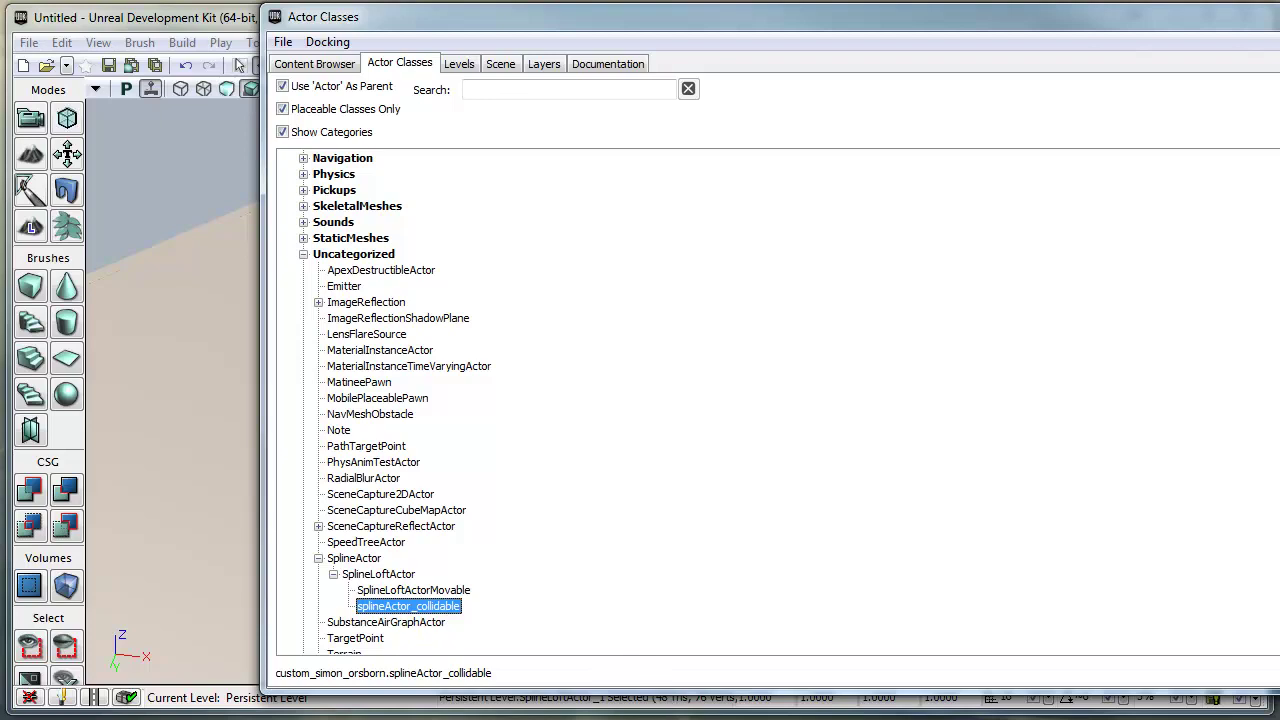
{"action": "left_click_drag", "start_coordinate": [427, 27], "coordinate": [957, 27]}
{"action": "left_click_drag", "start_coordinate": [958, 606], "coordinate": [287, 506]}
{"action": "left_click_drag", "start_coordinate": [820, 14], "coordinate": [292, 68]}
{"action": "left_click", "coordinate": [319, 118]}
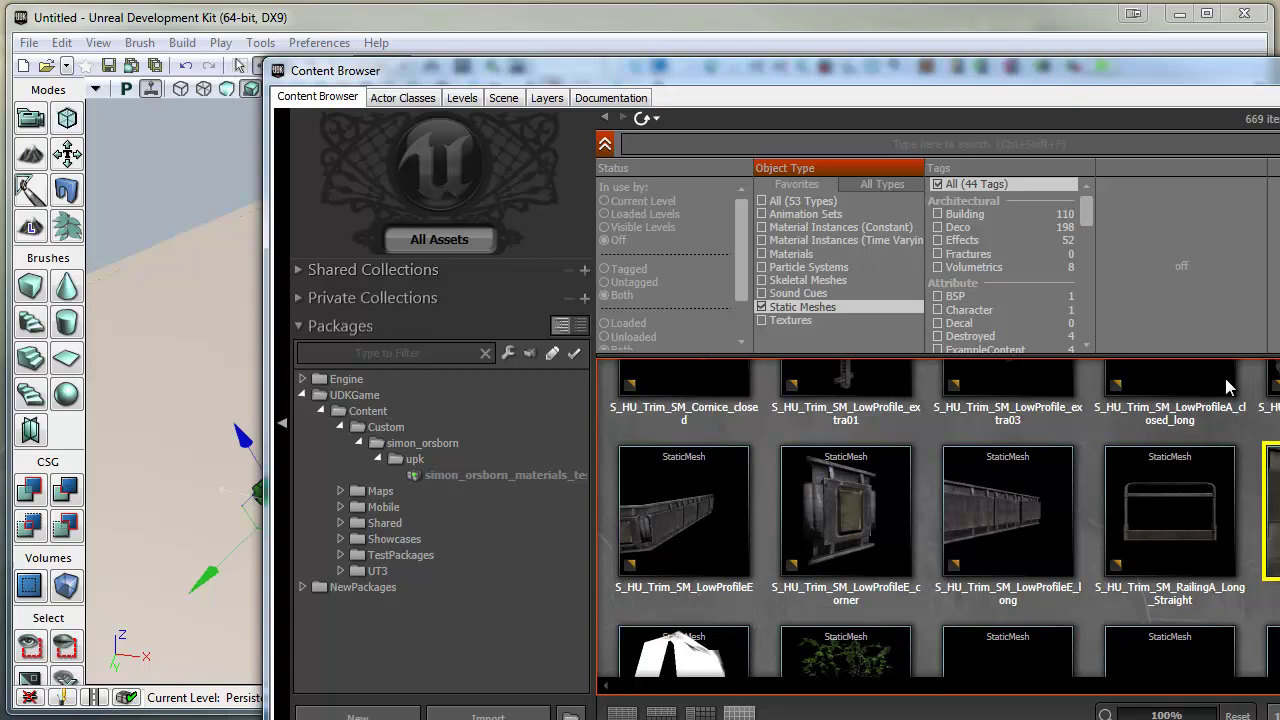
{"action": "left_click_drag", "start_coordinate": [1001, 73], "coordinate": [836, 45]}
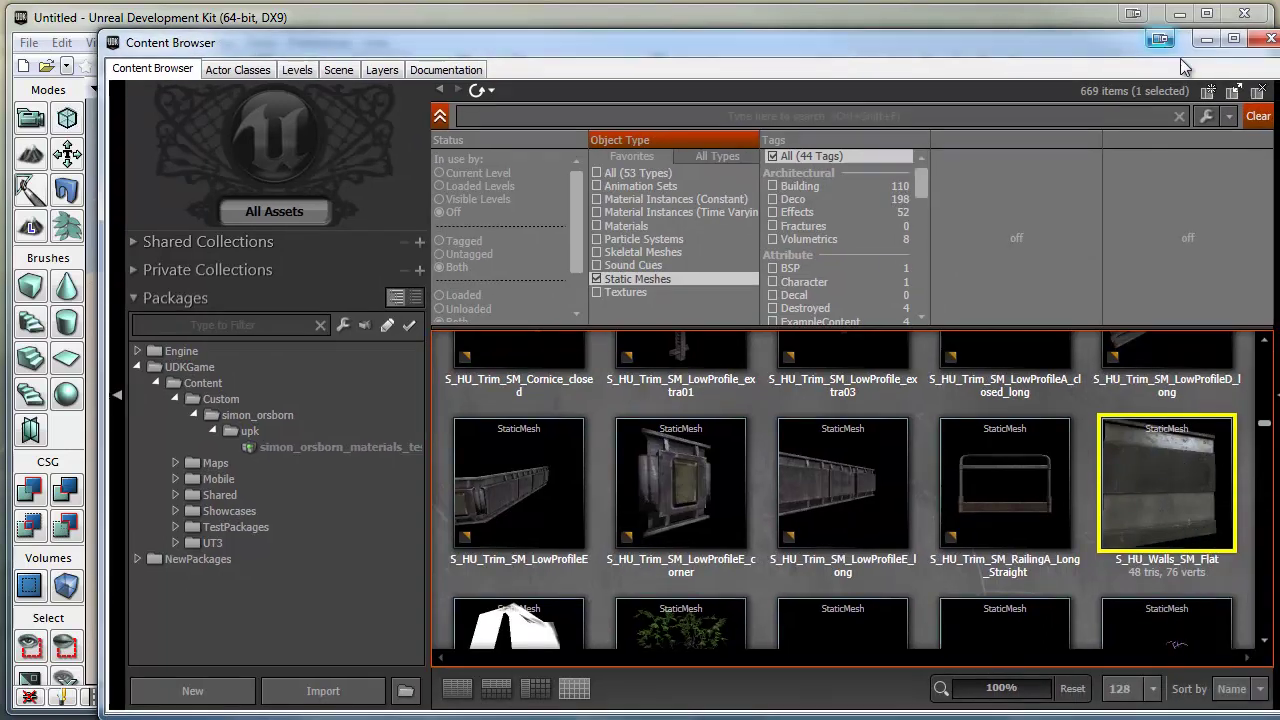
{"action": "left_click", "coordinate": [1270, 38]}
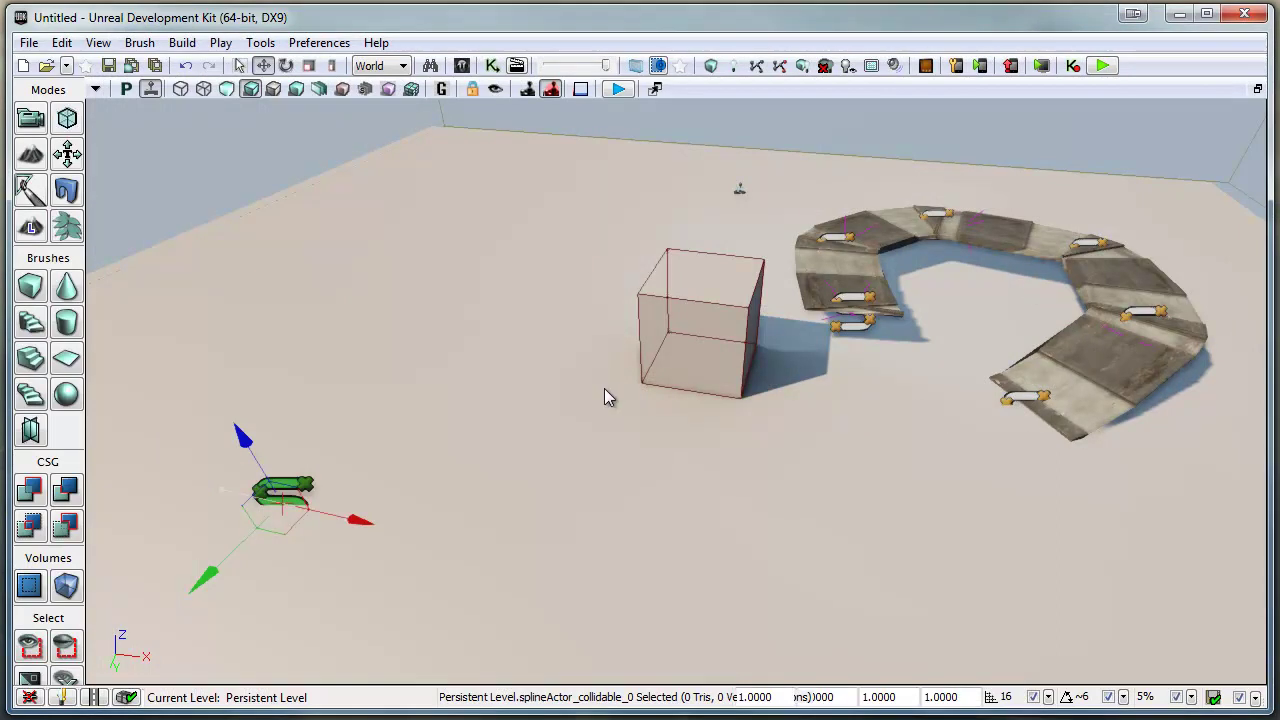
Extend the splineActor_collidable with a second, connected copy a short distance across the open ground
{"action": "right_click_drag", "start_coordinate": [428, 498], "coordinate": [314, 519]}
{"action": "left_click_drag", "start_coordinate": [314, 529], "coordinate": [205, 490]}
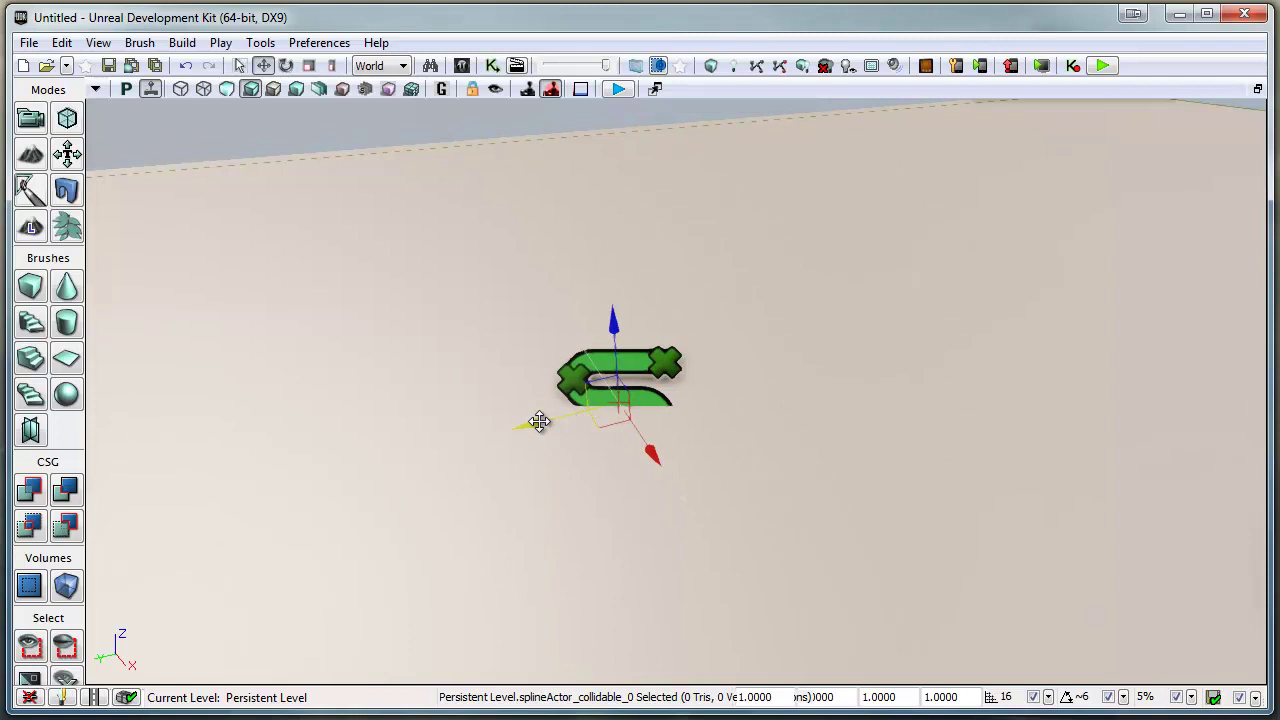
{"action": "left_click_drag", "start_coordinate": [535, 423], "coordinate": [990, 292], "text": "alt"}
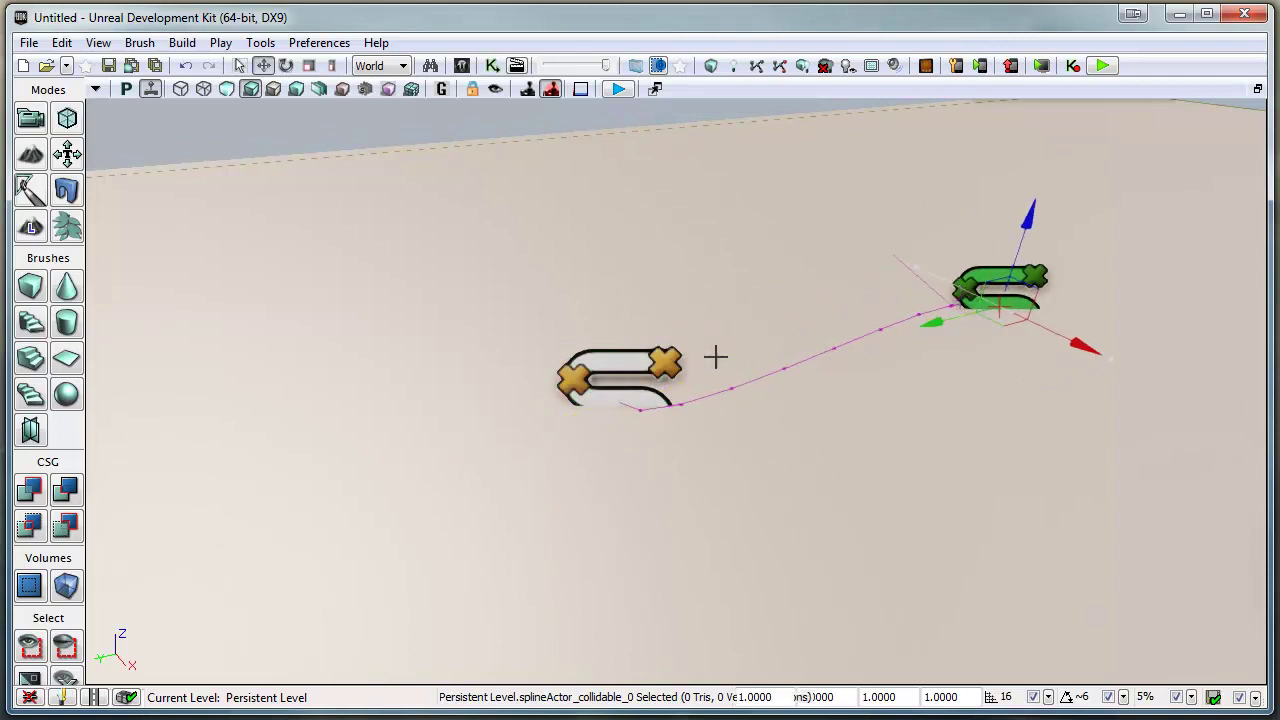
Rotate both collidable spline actors about the vertical axis to straighten the spline between them
{"action": "left_click", "coordinate": [609, 368]}
{"action": "key", "text": "space"}
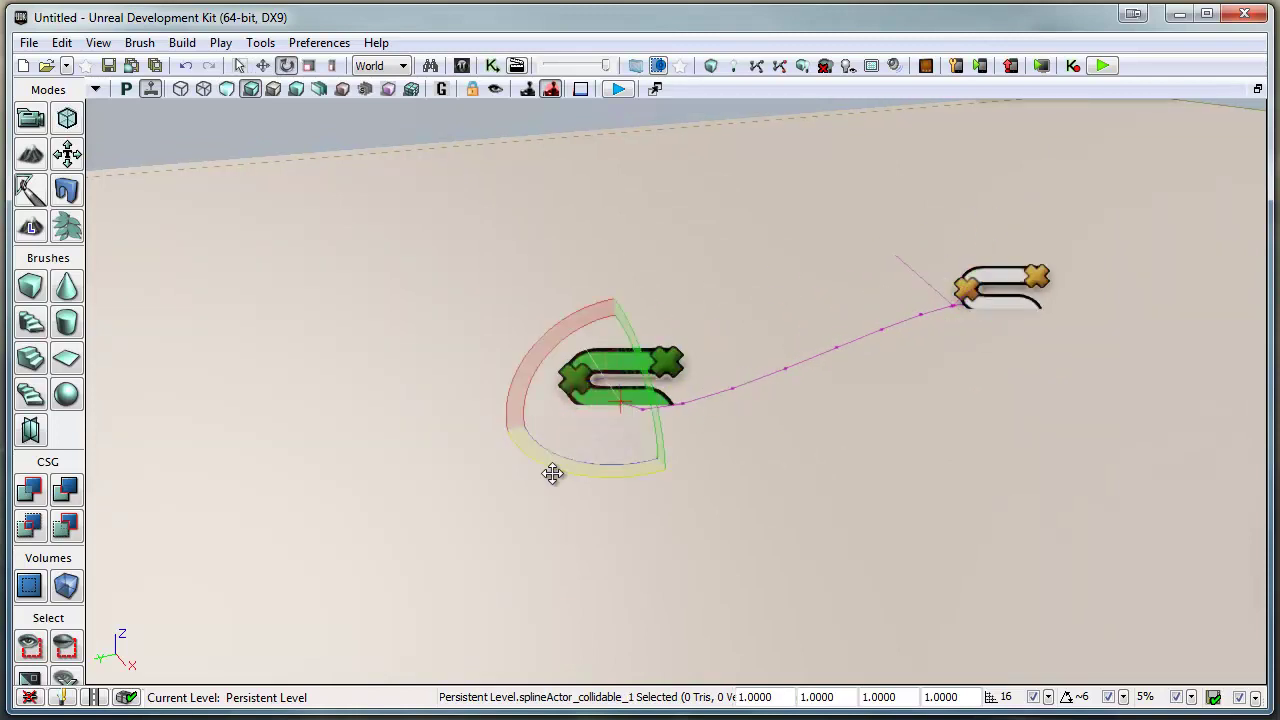
{"action": "mouse_move", "coordinate": [563, 463]}
{"action": "left_mouse_down"}
{"action": "mouse_move", "coordinate": [666, 466]}
{"action": "mouse_move", "coordinate": [983, 420]}
{"action": "mouse_move", "coordinate": [564, 462]}
{"action": "left_mouse_up"}
{"action": "left_click", "coordinate": [995, 277]}
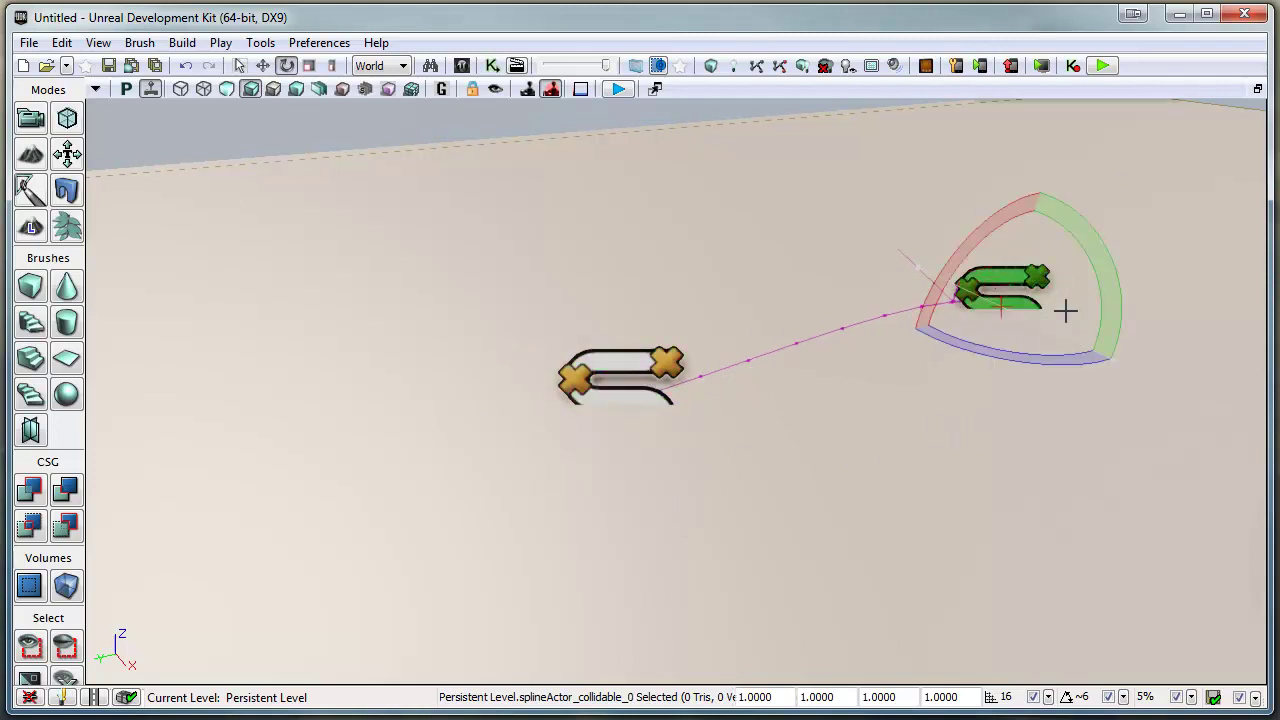
{"action": "left_click_drag", "start_coordinate": [1029, 357], "coordinate": [597, 333]}
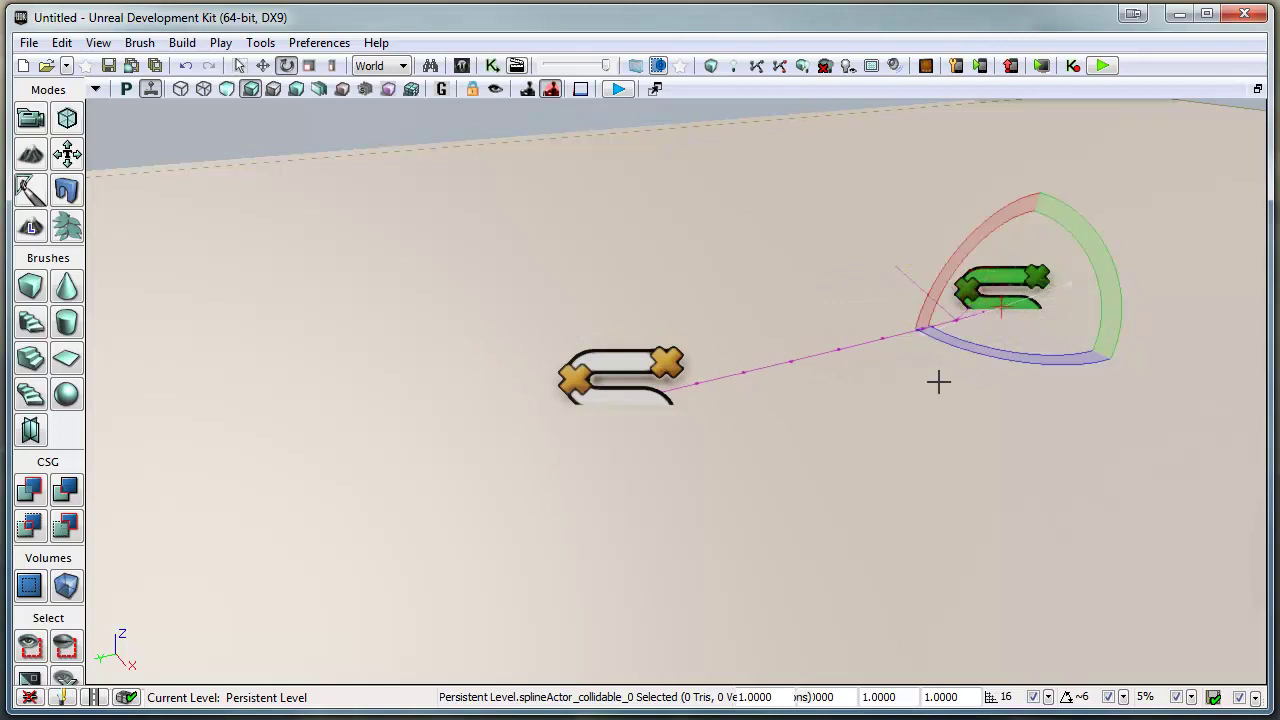
Assign the S_HU_Walls_SM_Flat static mesh as the Deform Mesh of both collidable spline actors in their shared properties
{"action": "left_click", "coordinate": [619, 362], "text": "ctrl"}
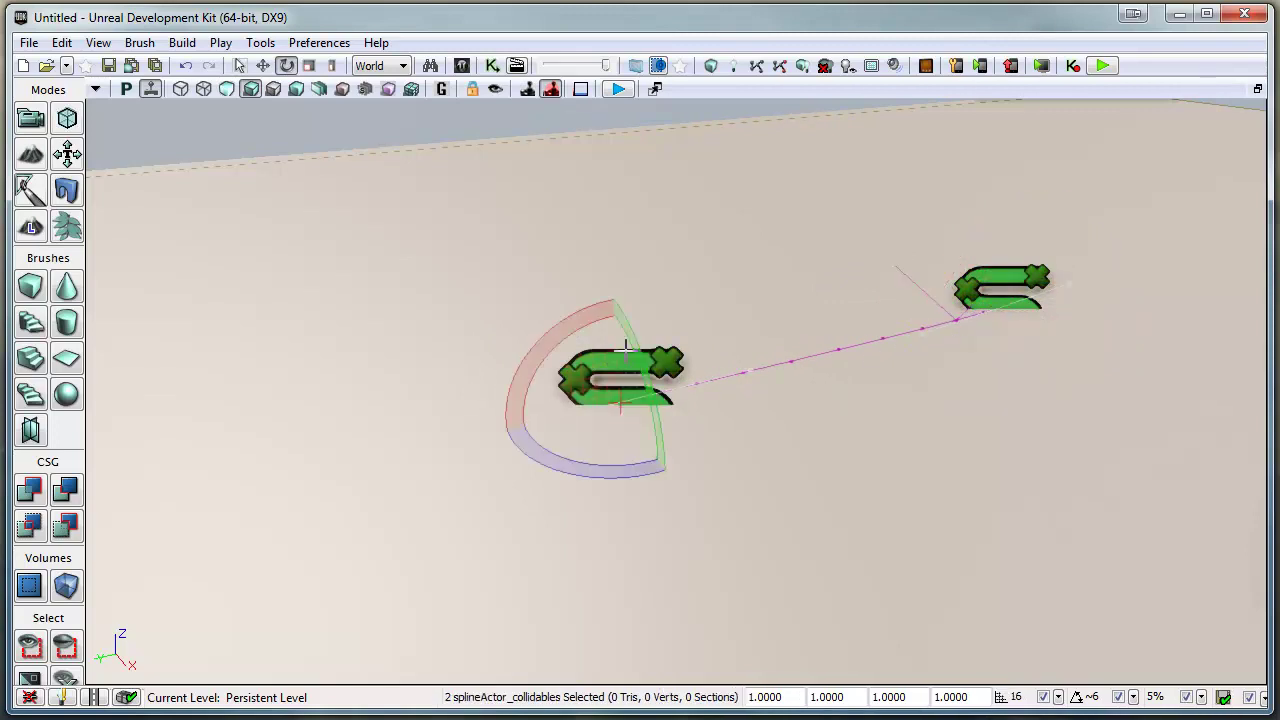
{"action": "double_click", "coordinate": [628, 345]}
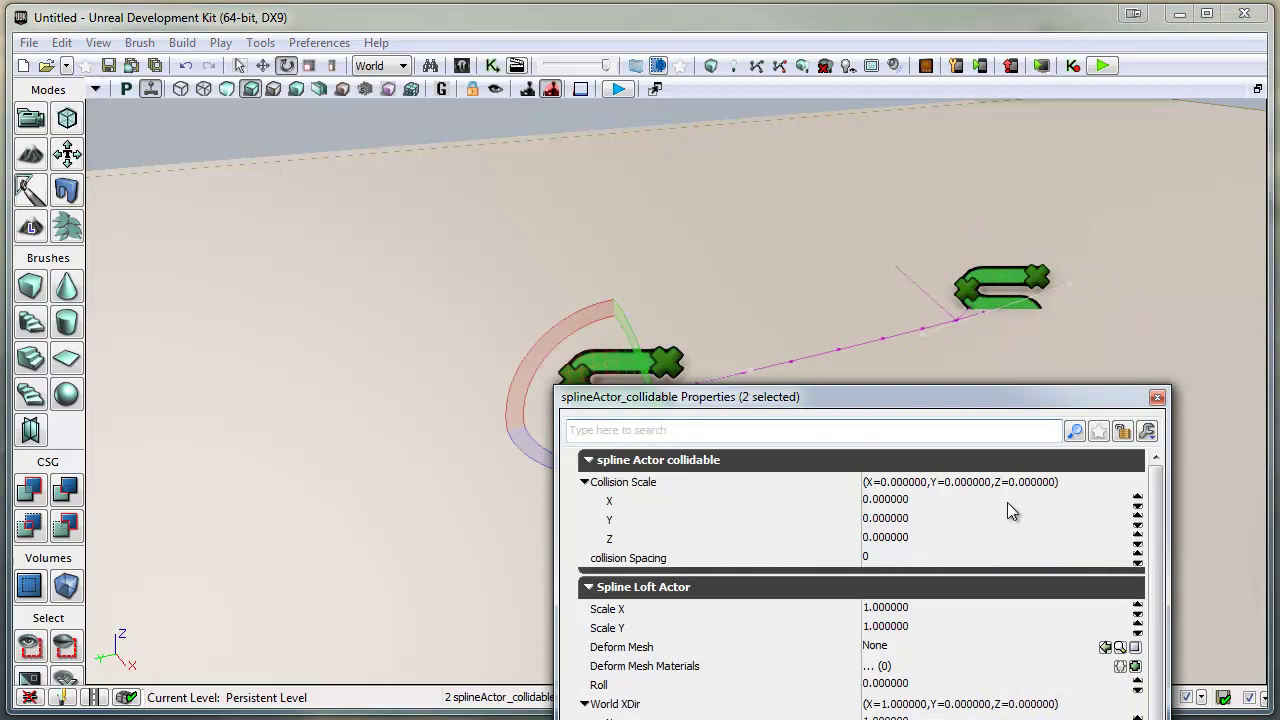
{"action": "left_click_drag", "start_coordinate": [913, 398], "coordinate": [887, 216]}
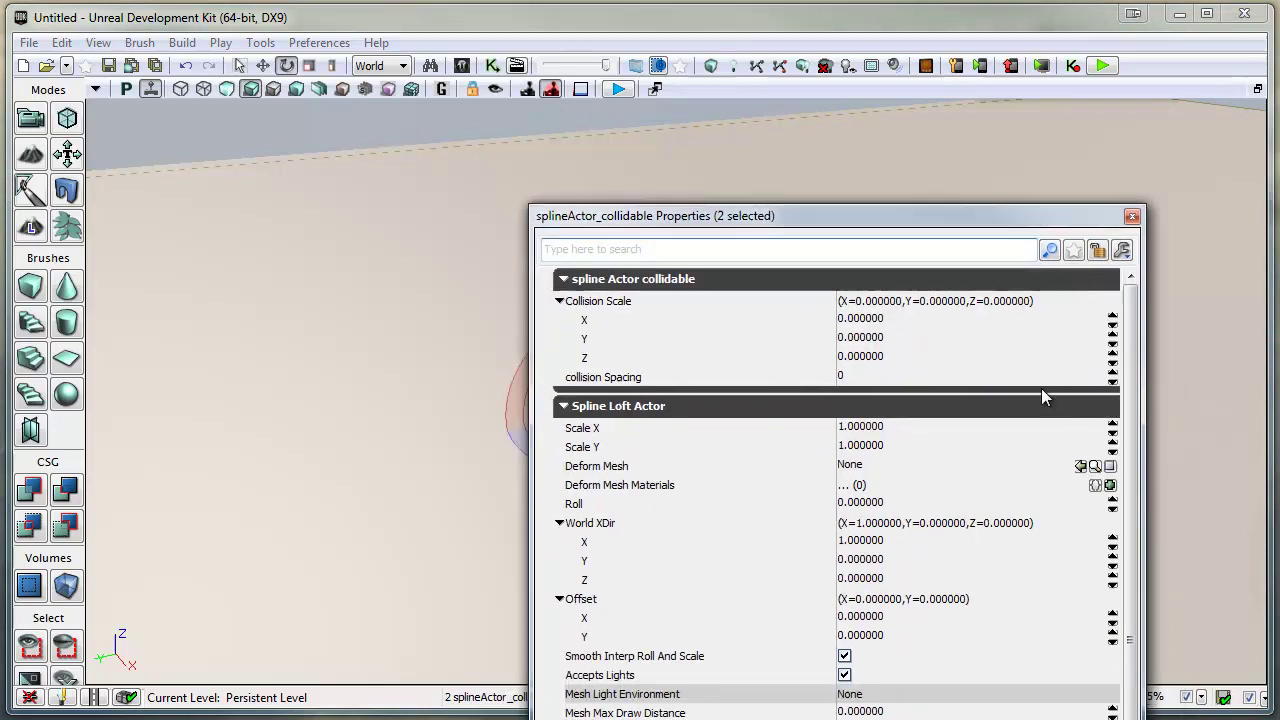
{"action": "left_click", "coordinate": [1080, 466]}
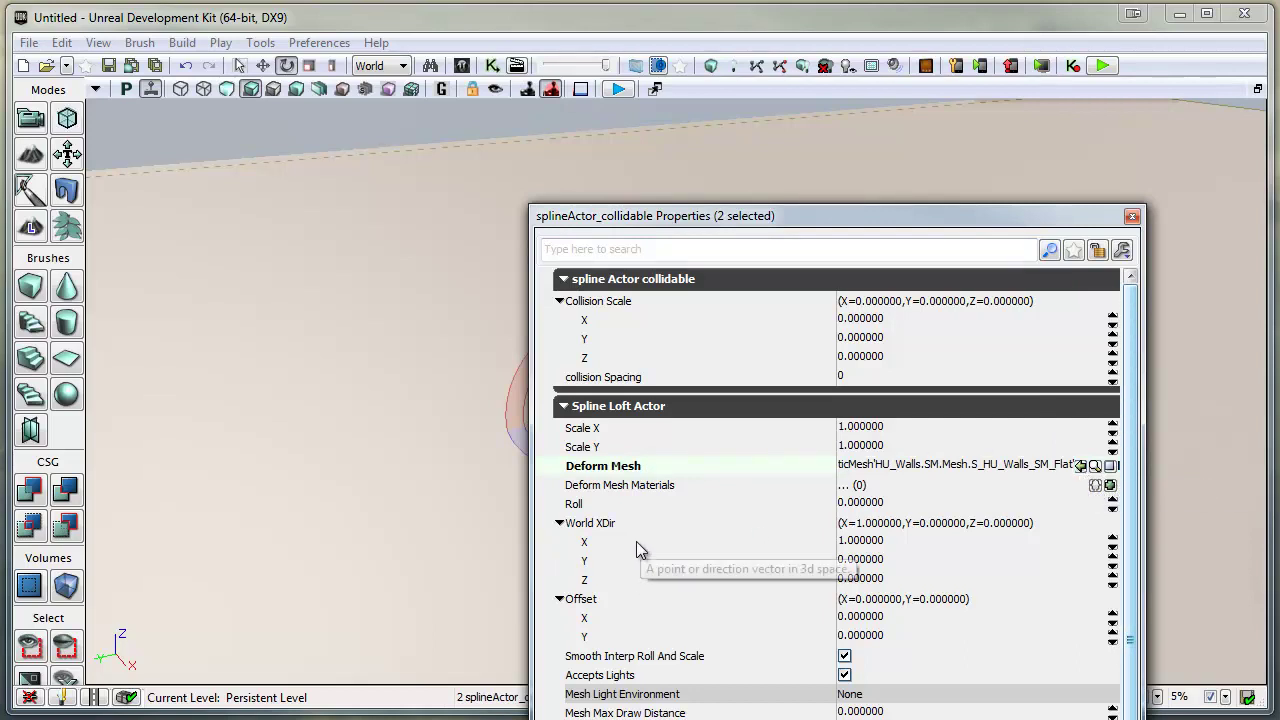
Set World XDir to X 0 and Z 1 and Roll to 90 for both collidable spline actors, and close the properties
{"action": "left_click", "coordinate": [877, 542]}
{"action": "type", "text": "0"}
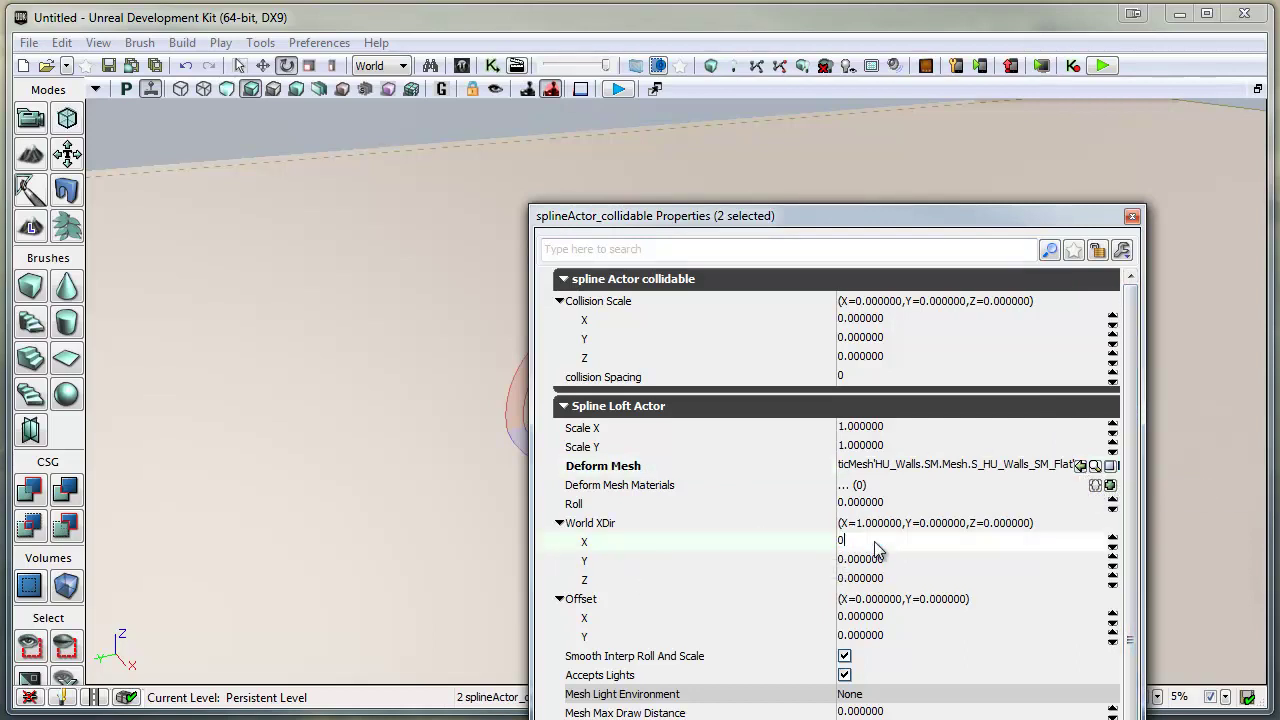
{"action": "left_click", "coordinate": [856, 579]}
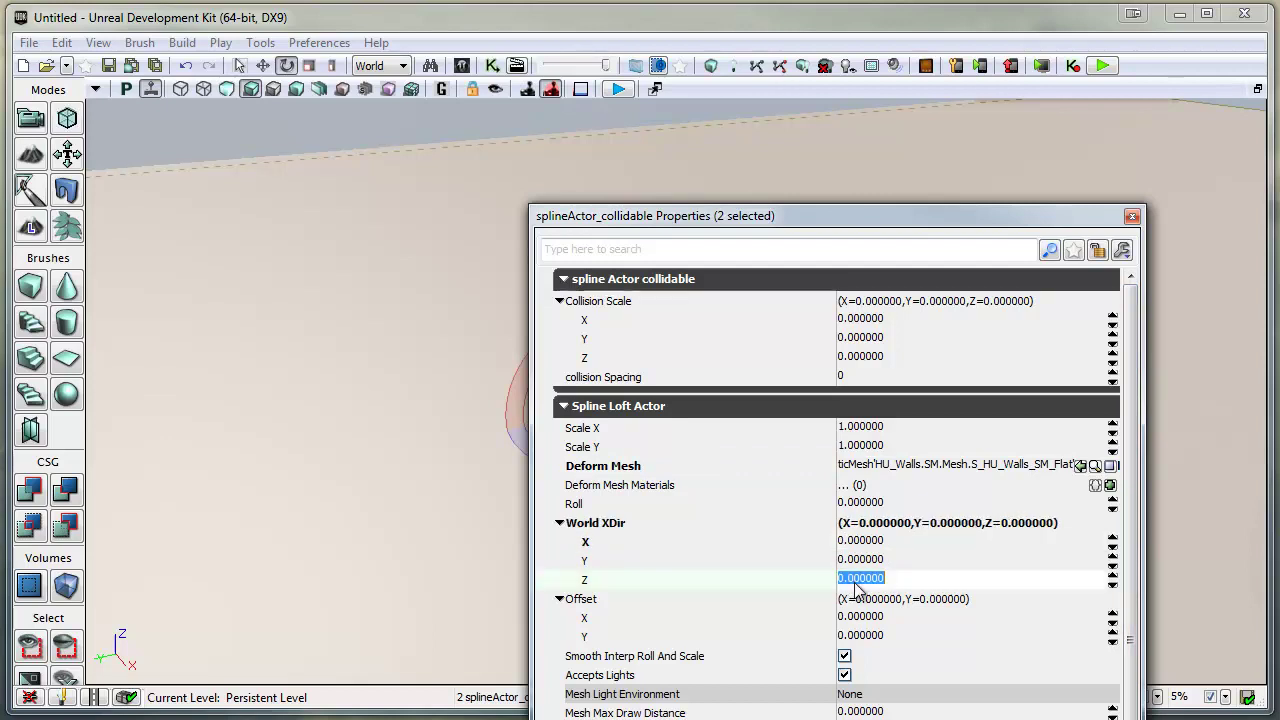
{"action": "type", "text": "1"}
{"action": "key", "text": "Return"}
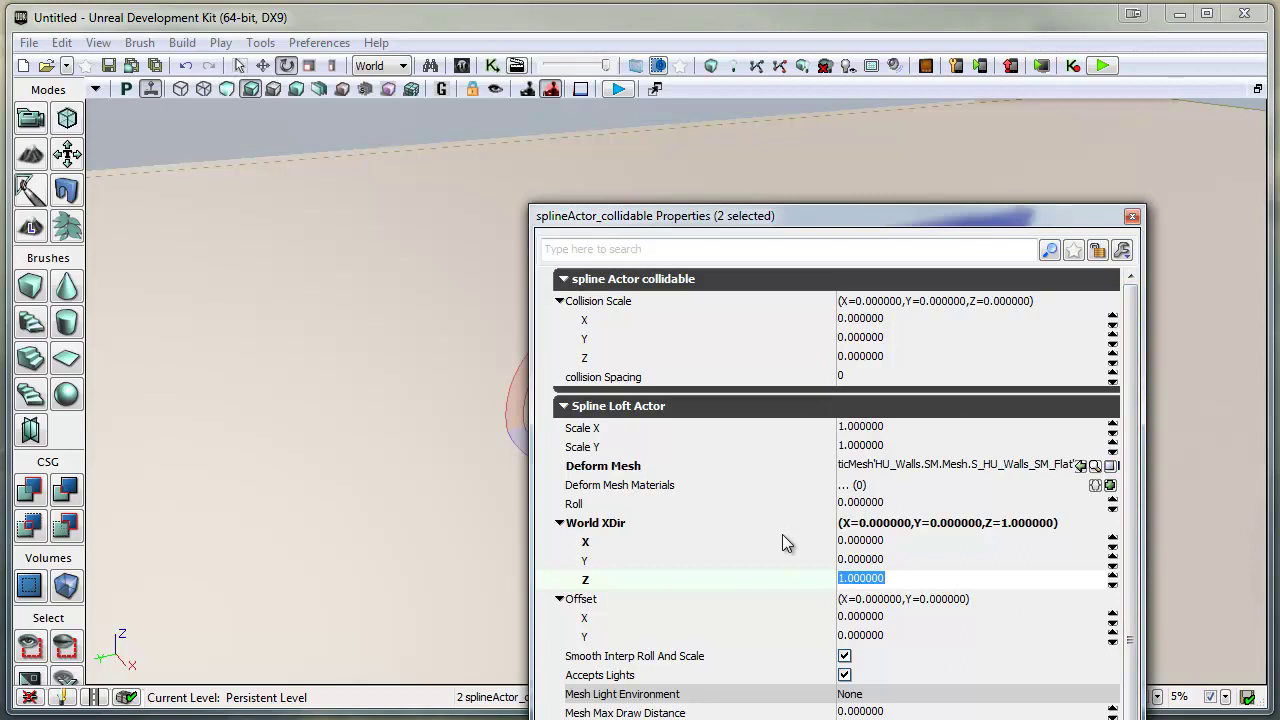
{"action": "left_click", "coordinate": [865, 503]}
{"action": "type", "text": "90"}
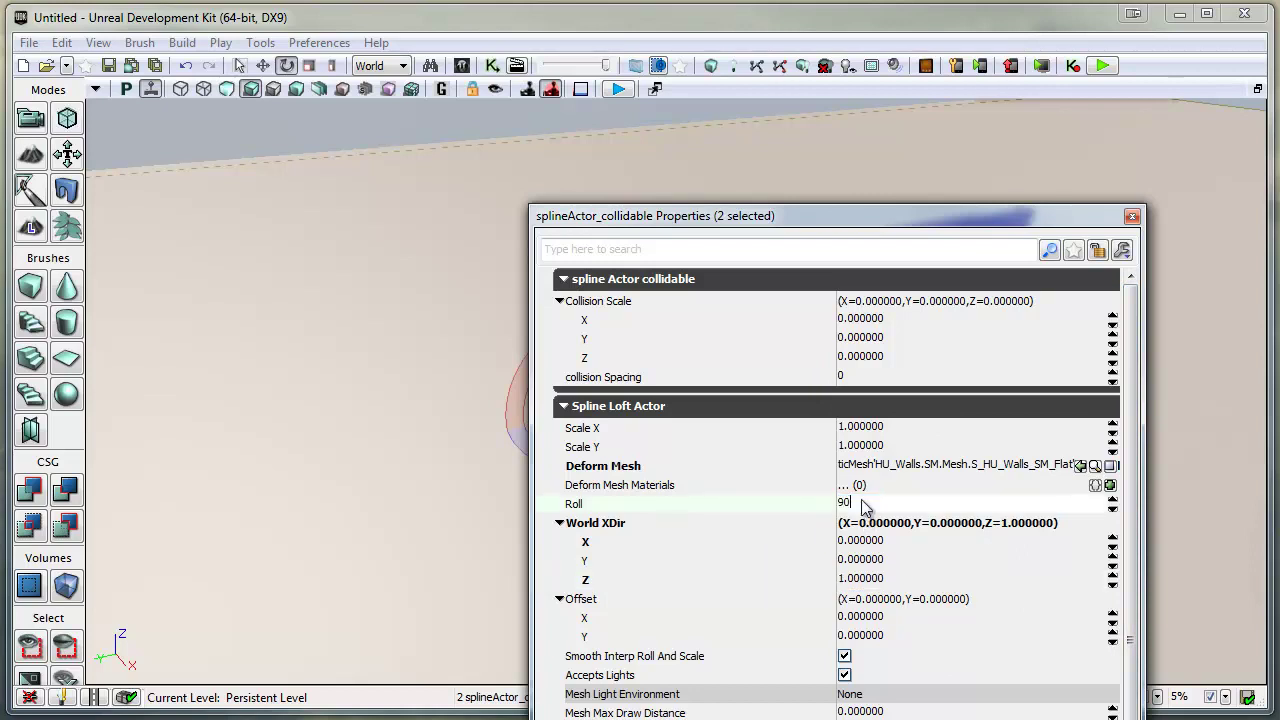
{"action": "key", "text": "Return"}
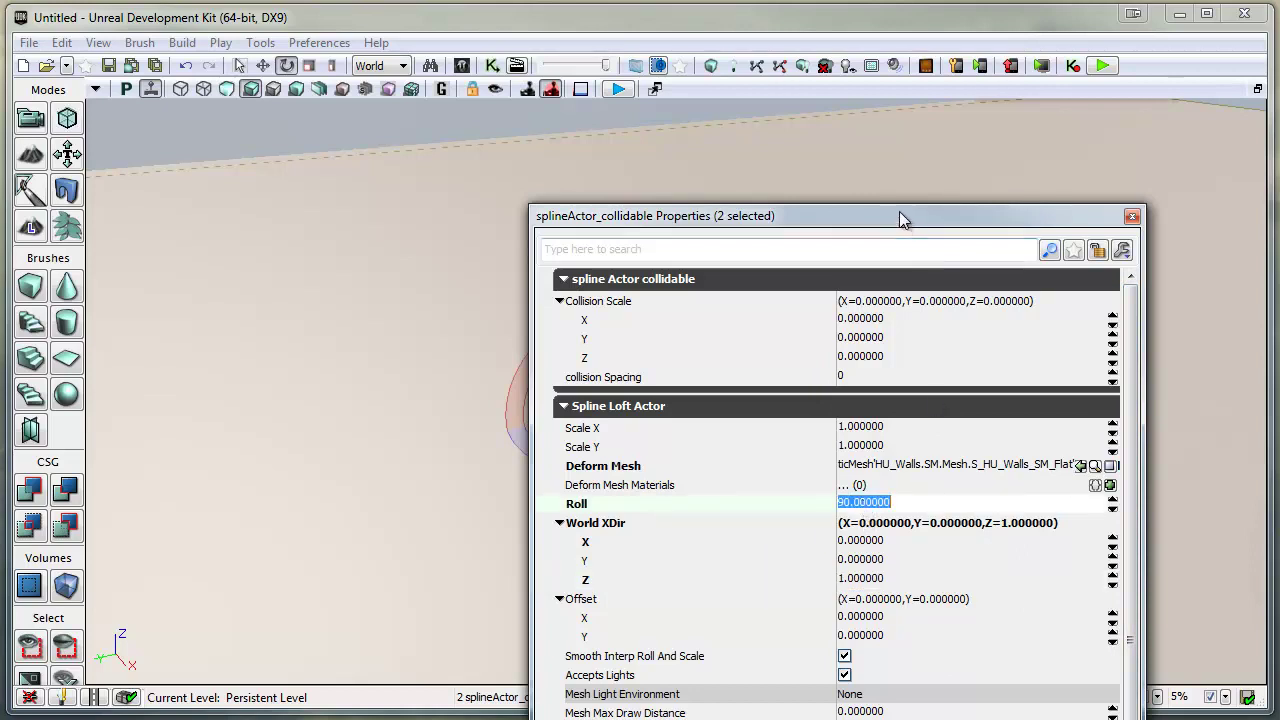
{"action": "left_click_drag", "start_coordinate": [913, 217], "coordinate": [898, 281]}
{"action": "left_click", "coordinate": [1130, 284]}
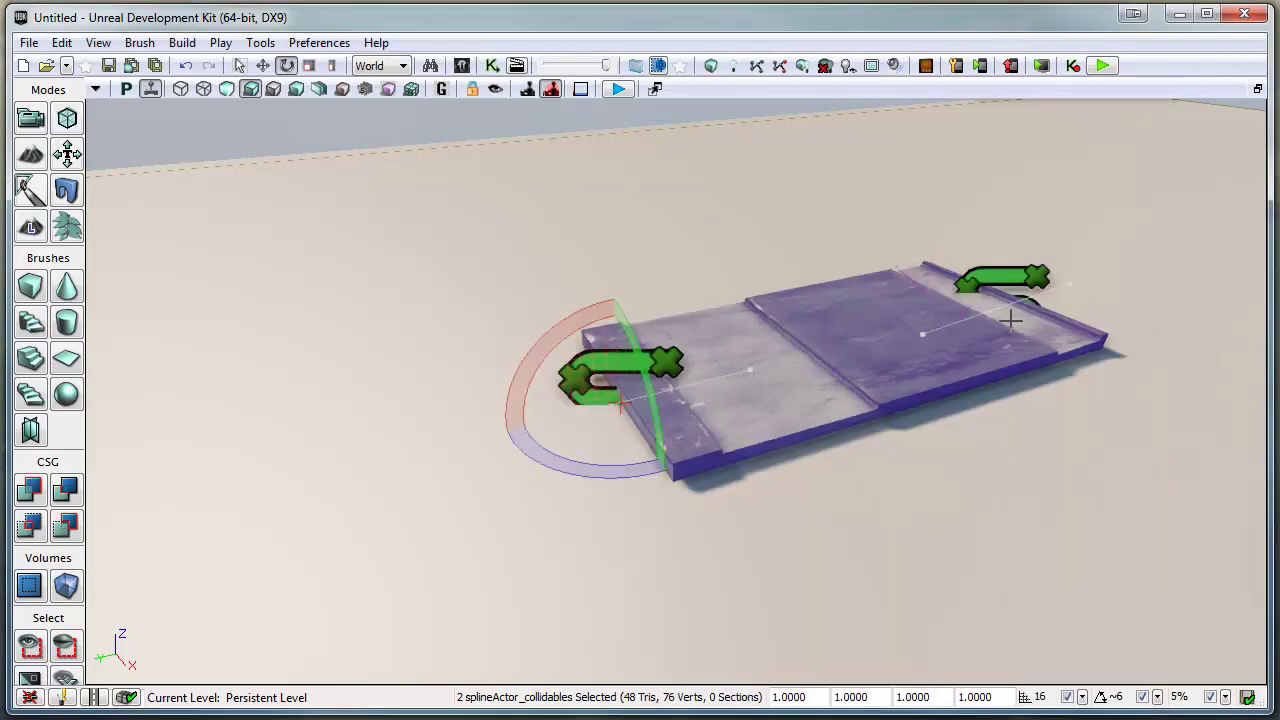
Extend the collidable spline with a third connected actor, copied from the far end actor in line with the existing segment
{"action": "left_click", "coordinate": [1020, 295]}
{"action": "key", "text": "space"}
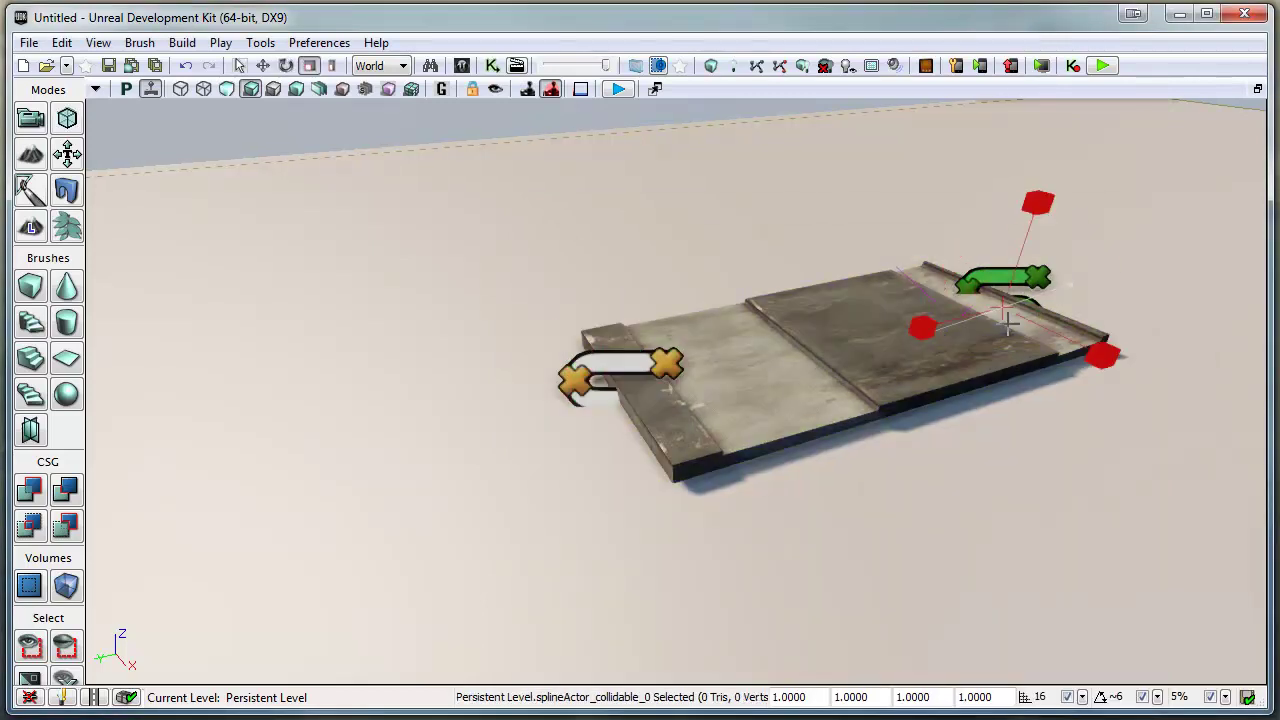
{"action": "key", "text": "space"}
{"action": "right_click_drag", "start_coordinate": [1139, 214], "coordinate": [872, 237]}
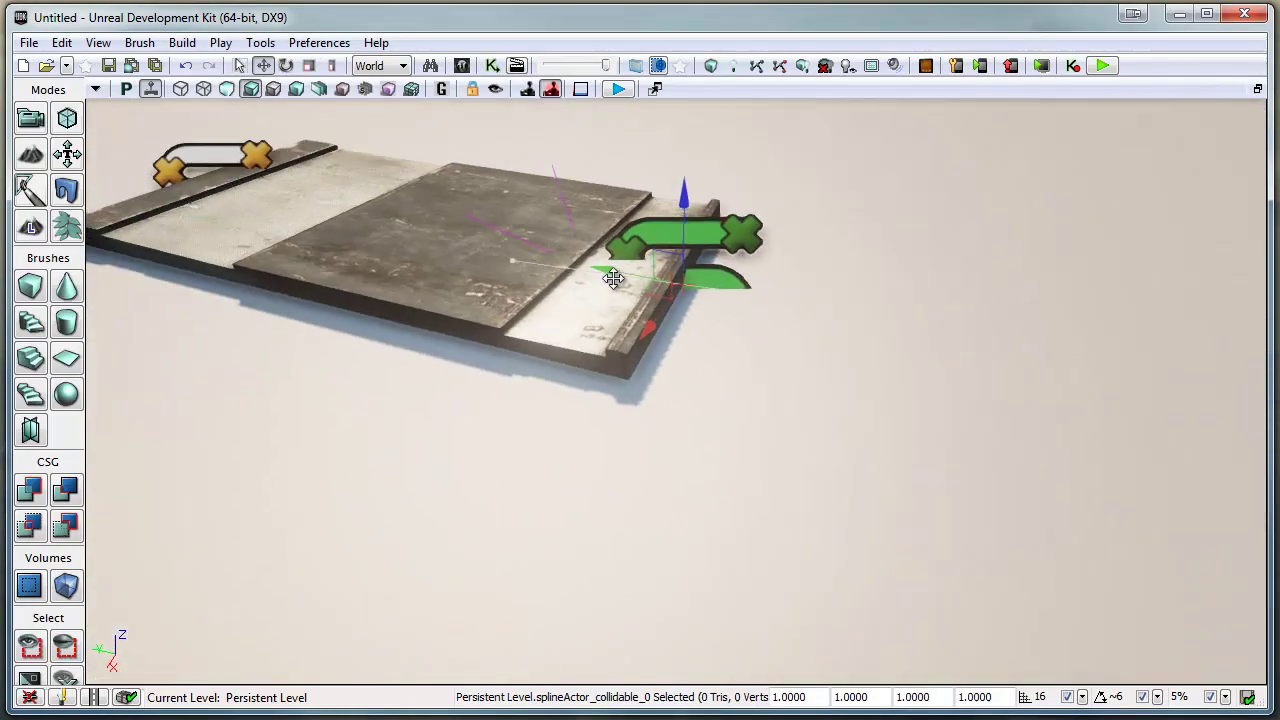
{"action": "left_click_drag", "start_coordinate": [607, 269], "coordinate": [1055, 287], "text": "alt"}
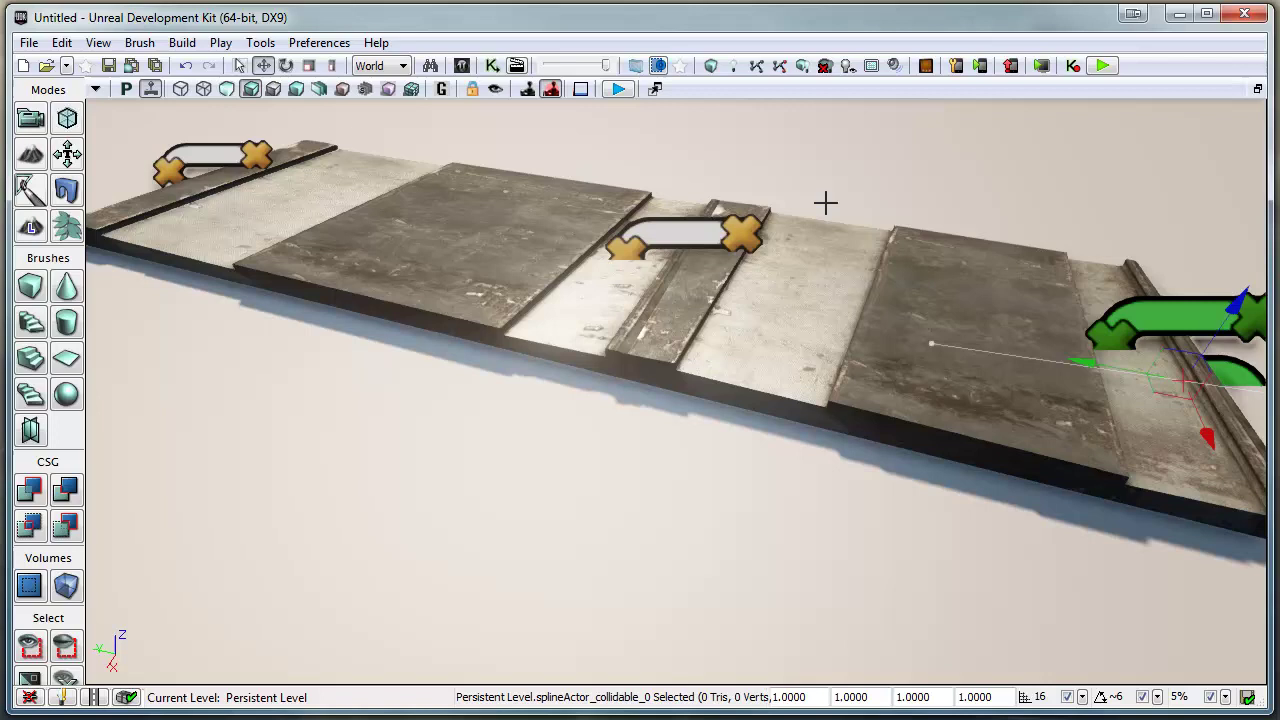
Shift the new end actor sideways and rotate it about the vertical axis to bend the second segment into a curve
{"action": "mouse_move", "coordinate": [826, 203]}
{"action": "right_mouse_down"}
{"action": "mouse_move", "coordinate": [1069, 151]}
{"action": "mouse_move", "coordinate": [1066, 190]}
{"action": "mouse_move", "coordinate": [920, 266]}
{"action": "mouse_move", "coordinate": [517, 297]}
{"action": "mouse_move", "coordinate": [534, 280]}
{"action": "mouse_move", "coordinate": [508, 206]}
{"action": "right_mouse_up"}
{"action": "left_click_drag", "start_coordinate": [533, 381], "coordinate": [745, 418]}
{"action": "key", "text": "space"}
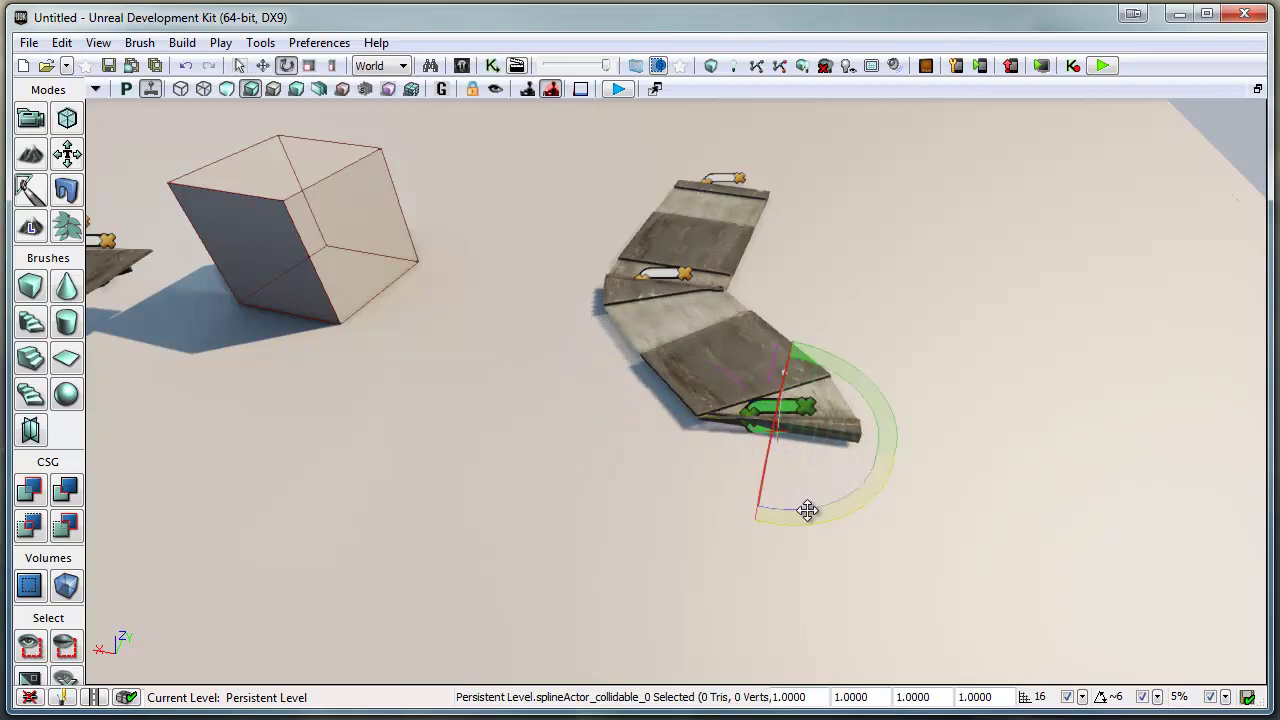
{"action": "left_click_drag", "start_coordinate": [808, 511], "coordinate": [826, 489]}
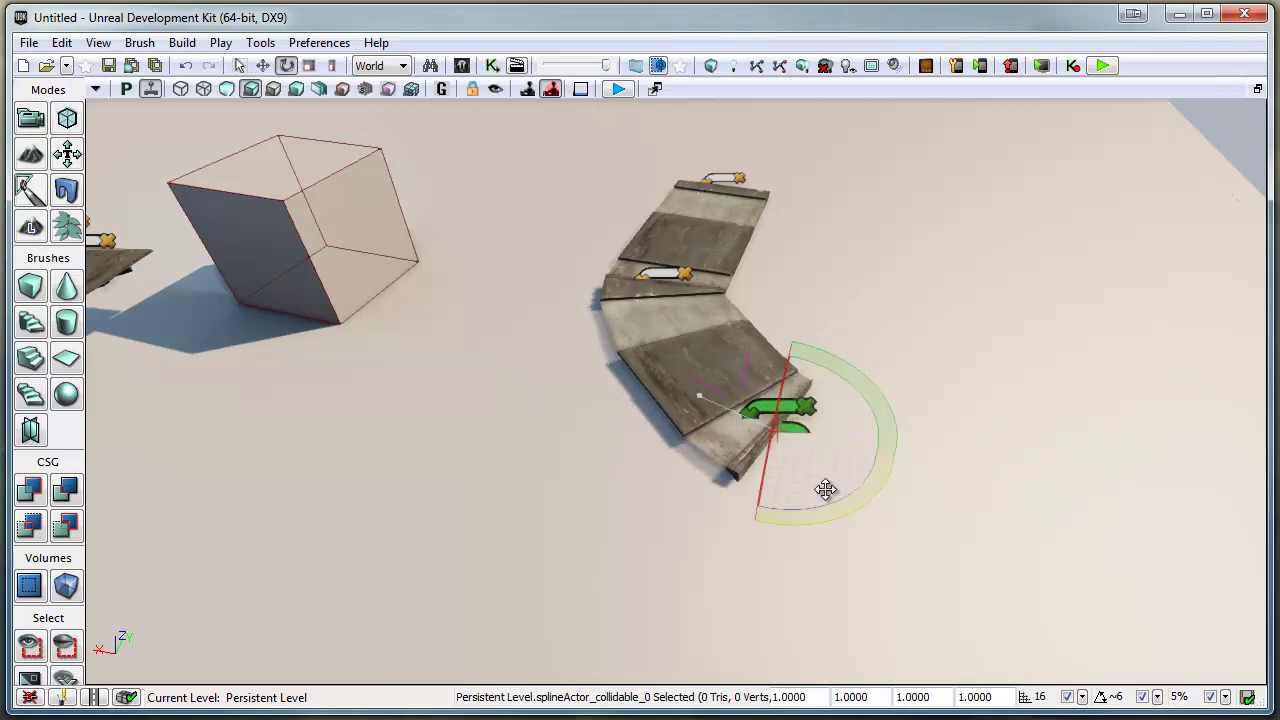
Extend the spline with a fourth connected actor away from the cube and rotate it about the vertical axis to continue the curve
{"action": "key", "text": "space"}
{"action": "key", "text": "space"}
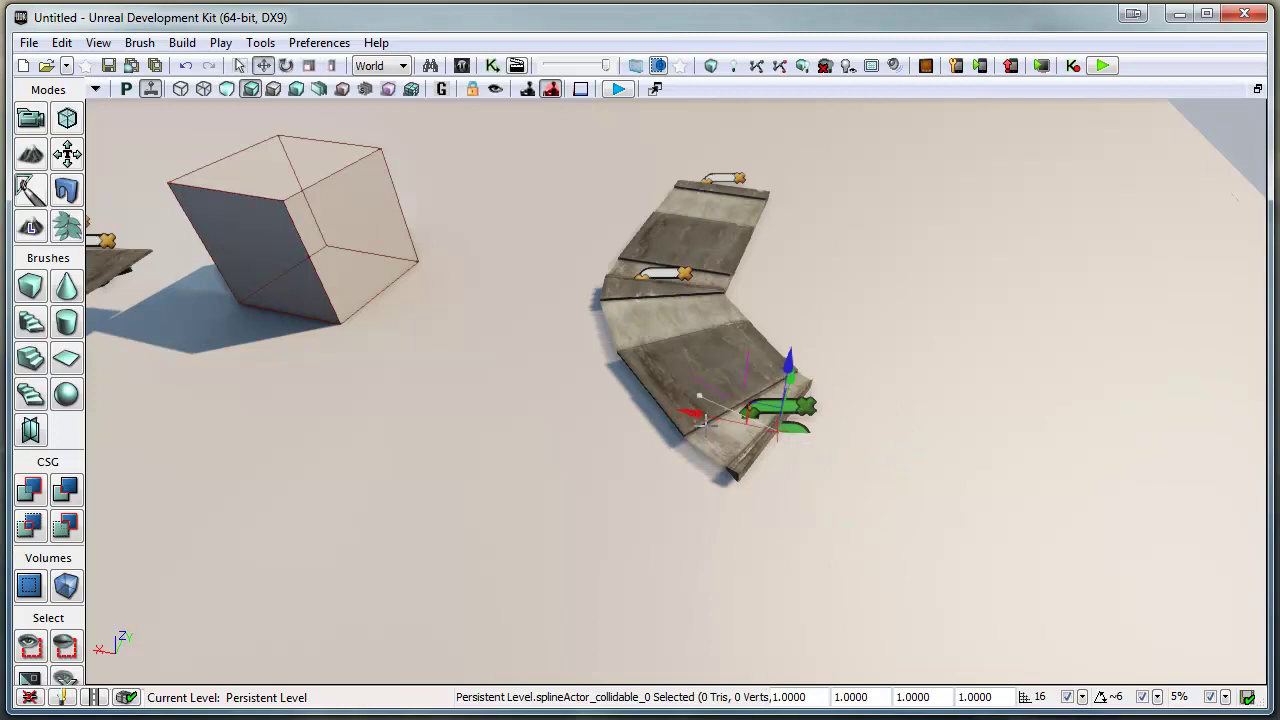
{"action": "left_click_drag", "start_coordinate": [702, 419], "coordinate": [1128, 357]}
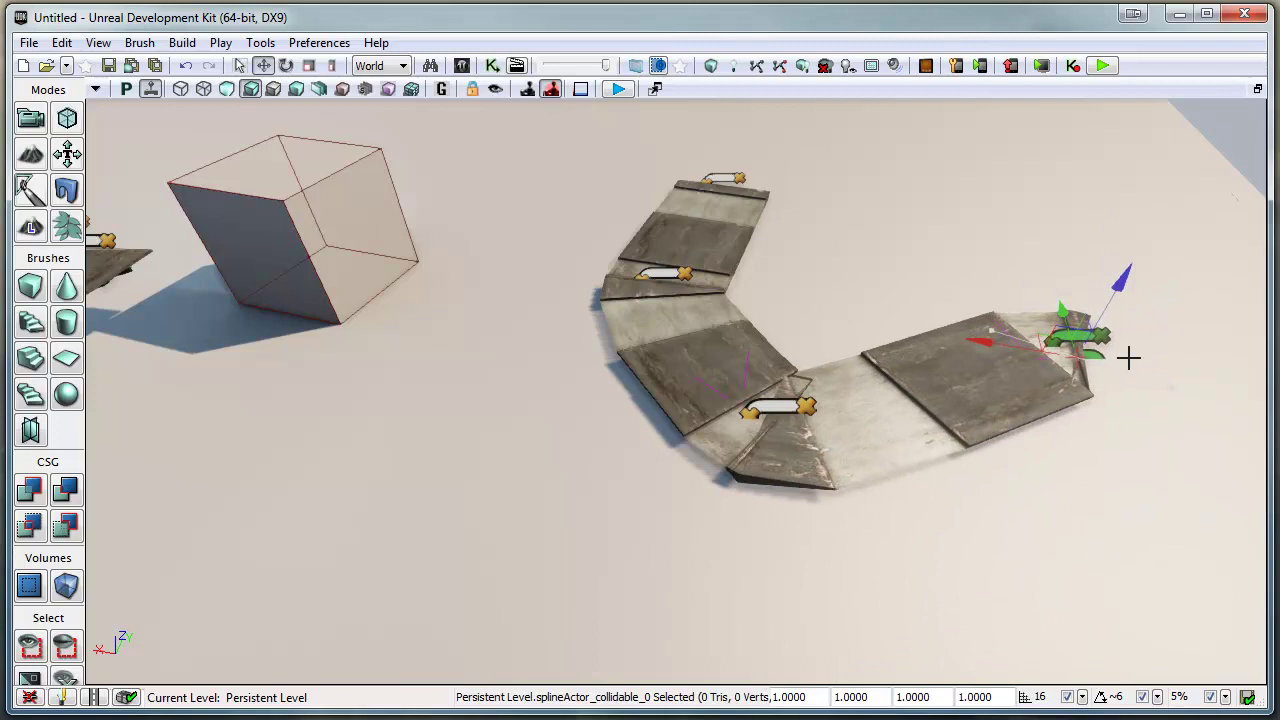
{"action": "key", "text": "space"}
{"action": "left_click_drag", "start_coordinate": [1001, 405], "coordinate": [311, 503]}
{"action": "right_click_drag", "start_coordinate": [854, 284], "coordinate": [96, 268]}
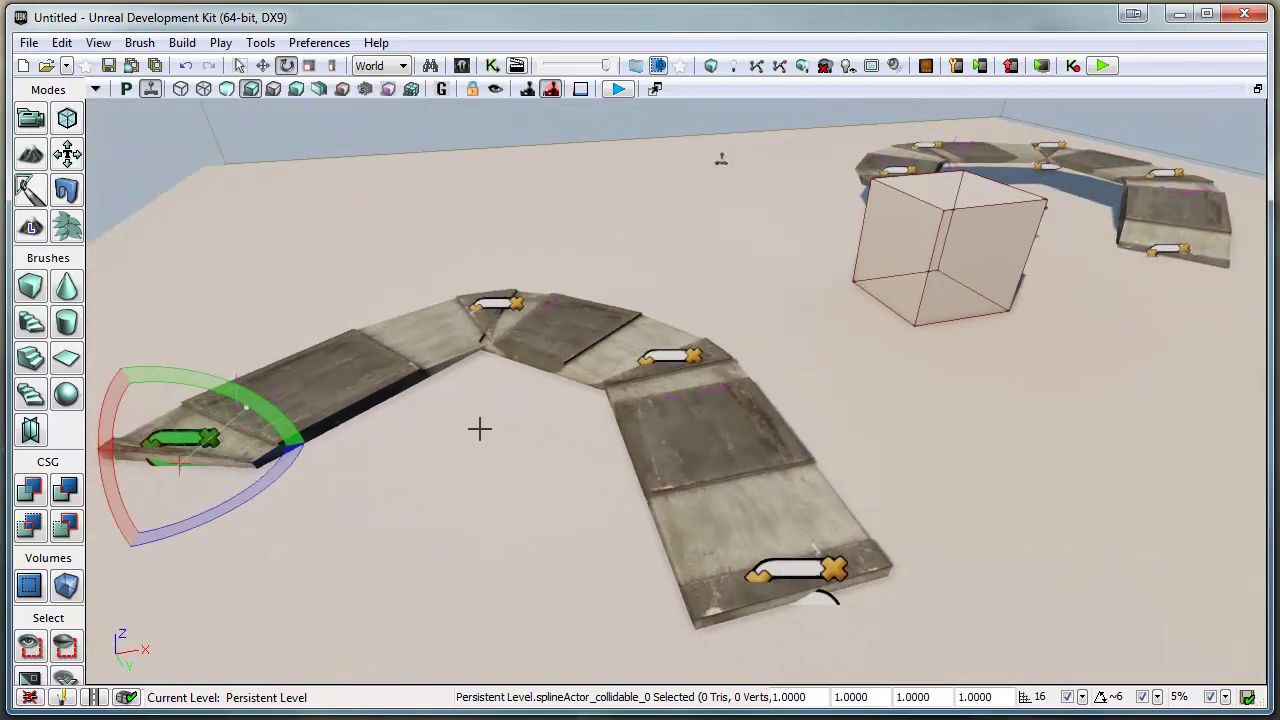
Raise the two middle collidable spline actors above the ground, the one nearer the fourth actor higher, to form ramps at both ends
{"action": "left_click", "coordinate": [662, 352]}
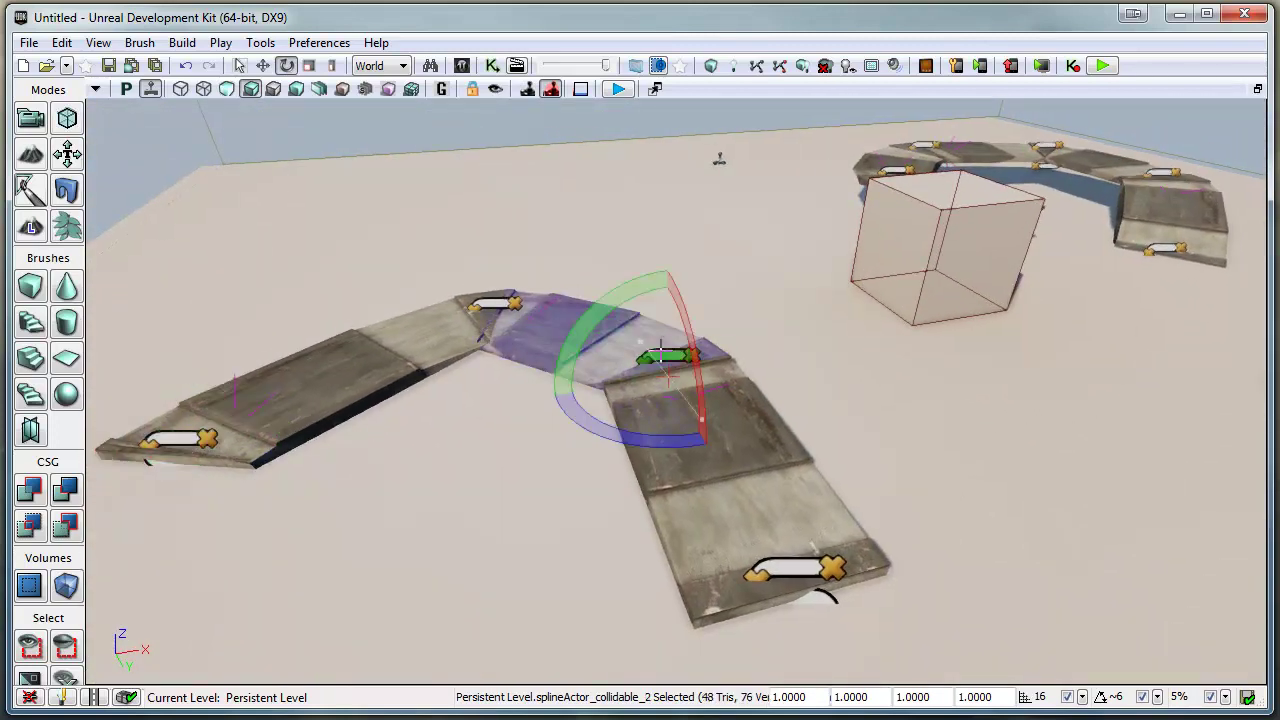
{"action": "key", "text": "w"}
{"action": "left_click_drag", "start_coordinate": [665, 307], "coordinate": [700, 214]}
{"action": "left_click", "coordinate": [482, 304]}
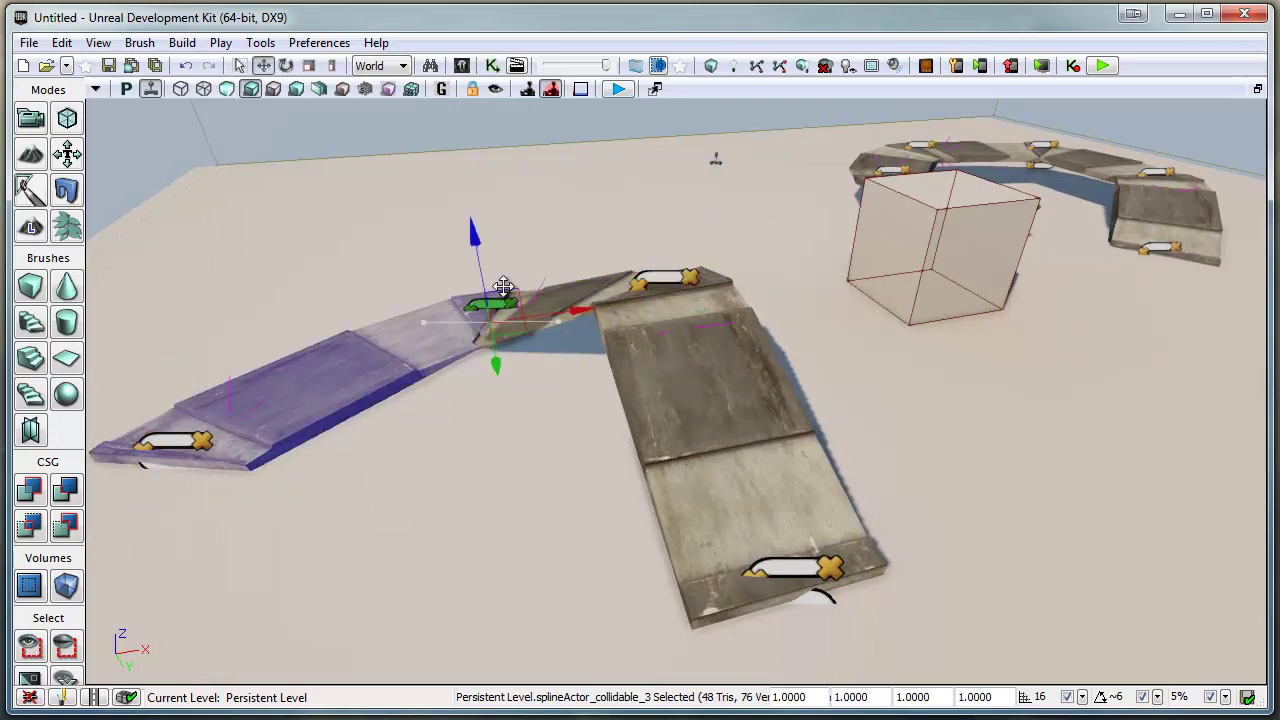
{"action": "left_click_drag", "start_coordinate": [471, 247], "coordinate": [500, 169]}
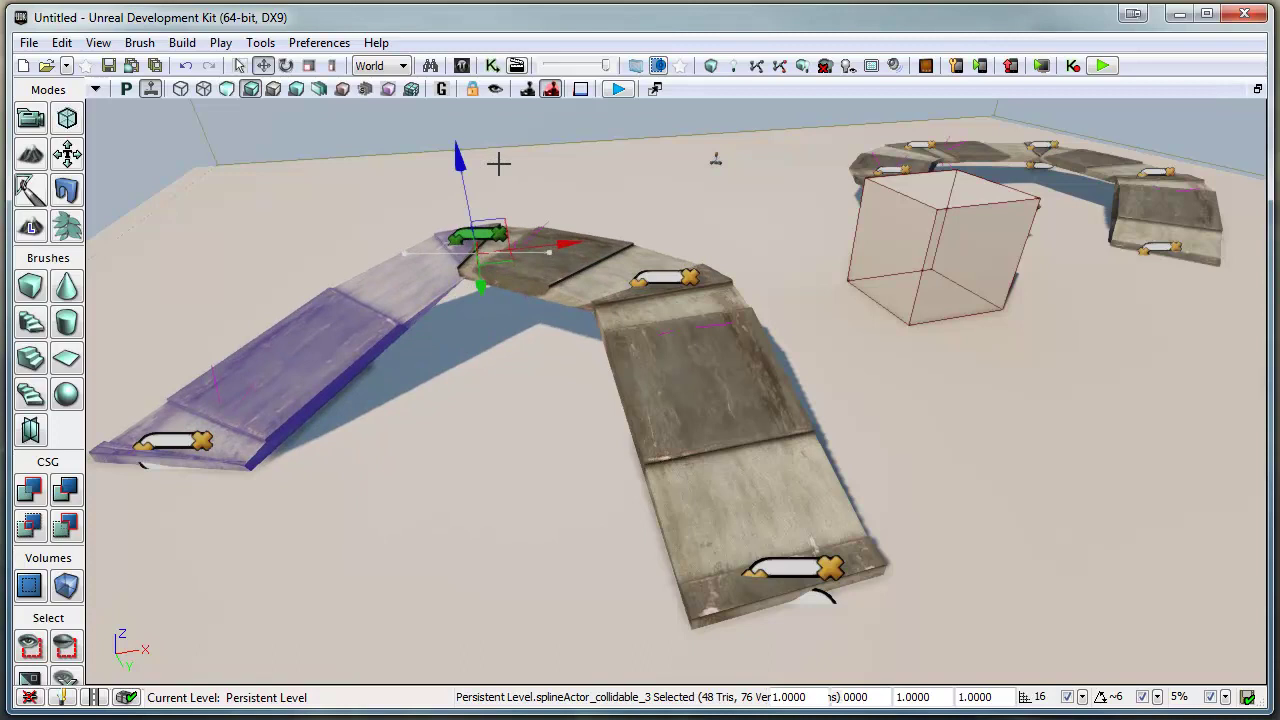
Select all four collidable spline actors and open their shared properties, keeping the raised spline in view
{"action": "left_click_drag", "start_coordinate": [549, 441], "coordinate": [403, 497]}
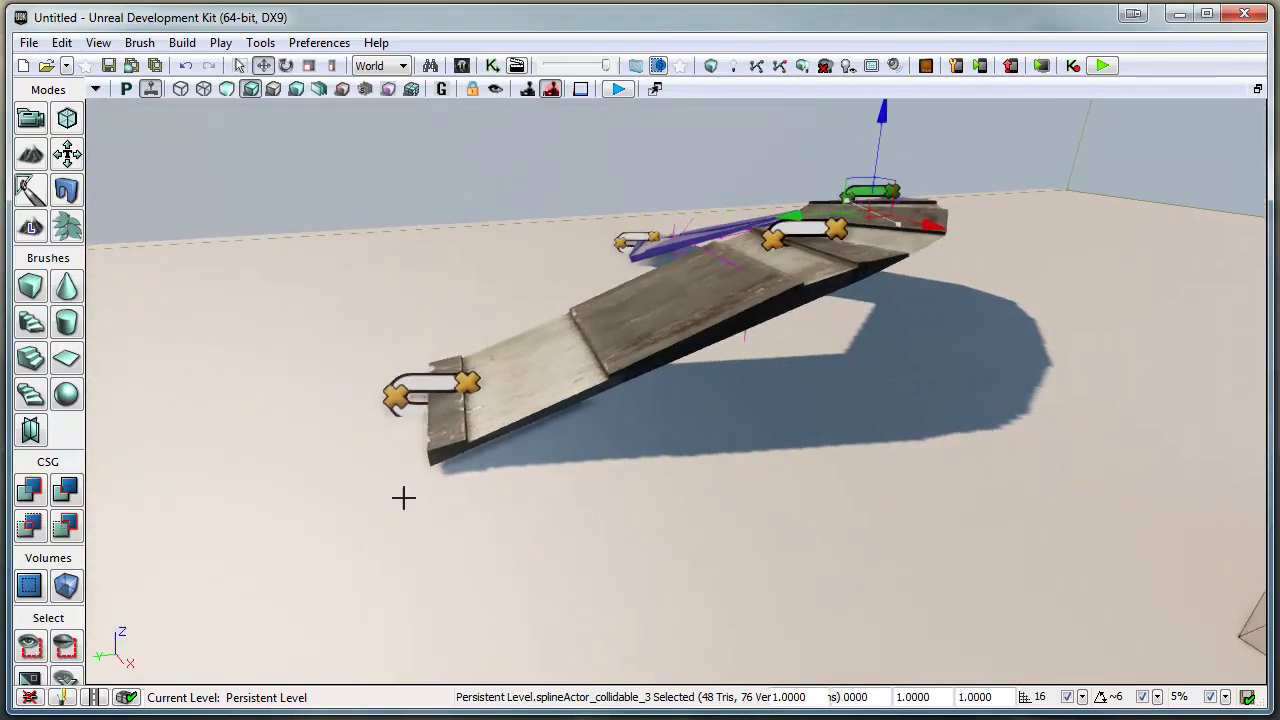
{"action": "left_click", "coordinate": [798, 230], "text": "ctrl"}
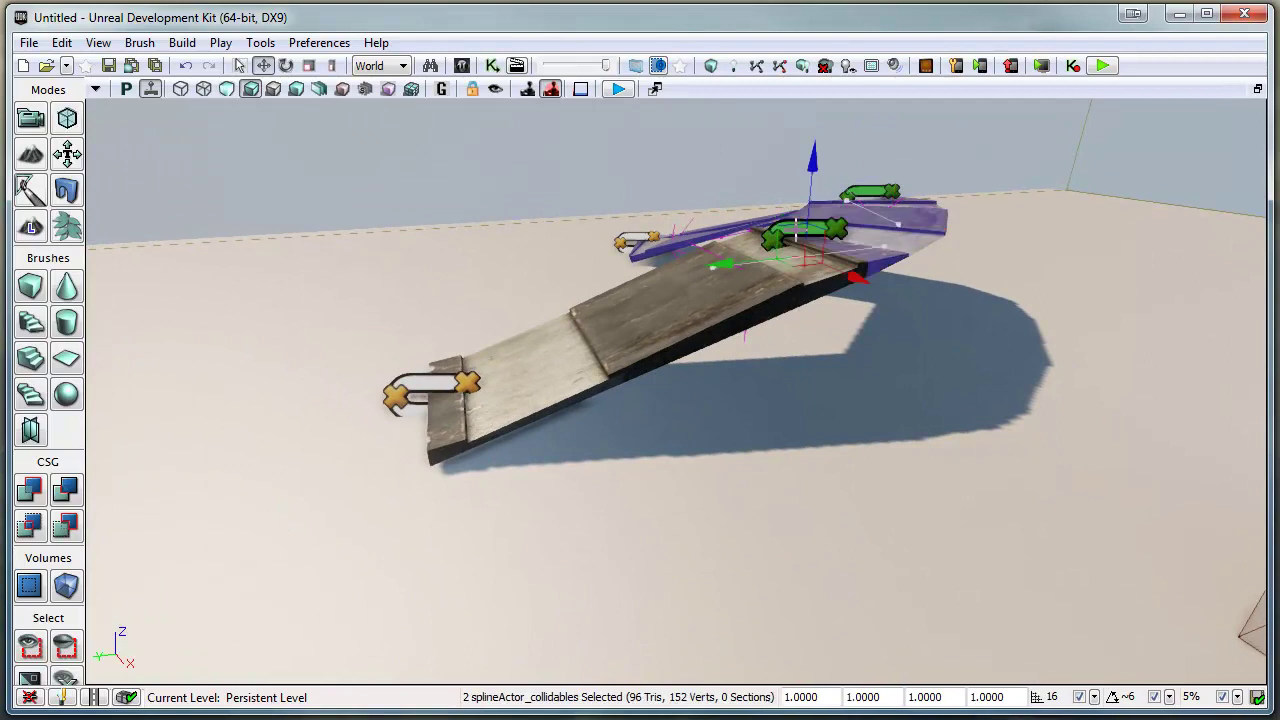
{"action": "left_click", "coordinate": [410, 381], "text": "ctrl"}
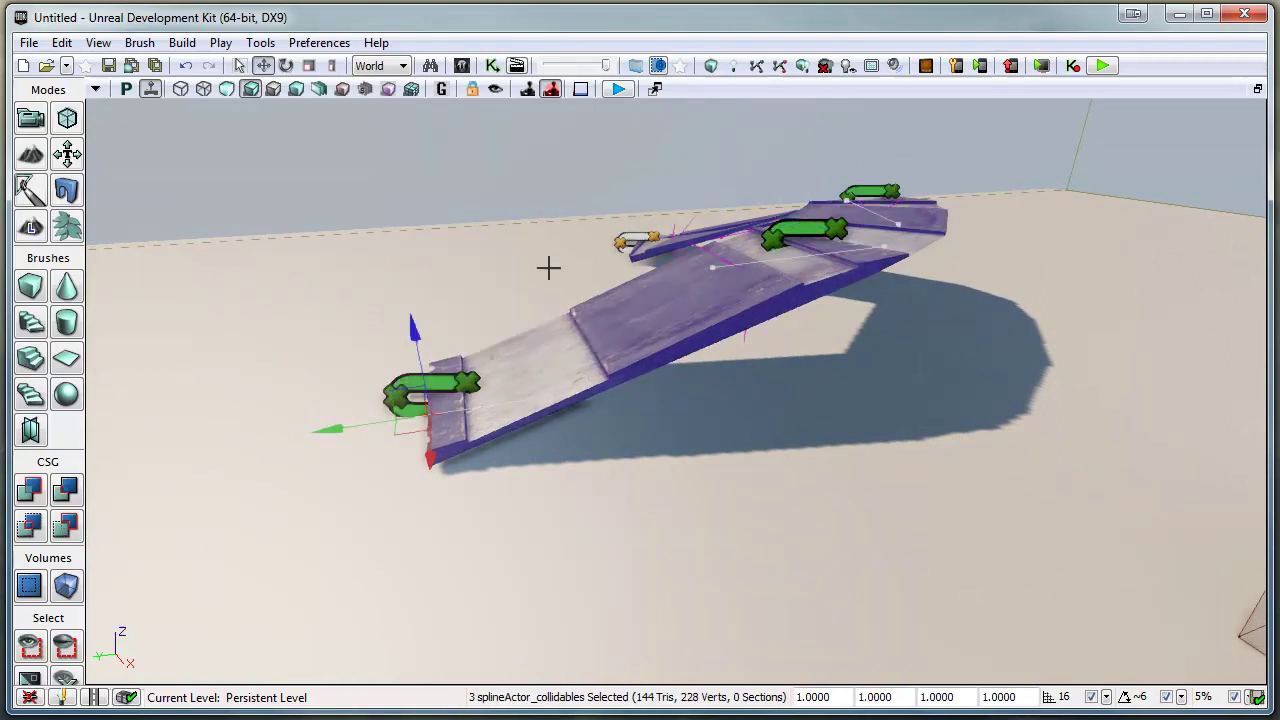
{"action": "left_click", "coordinate": [636, 236], "text": "ctrl"}
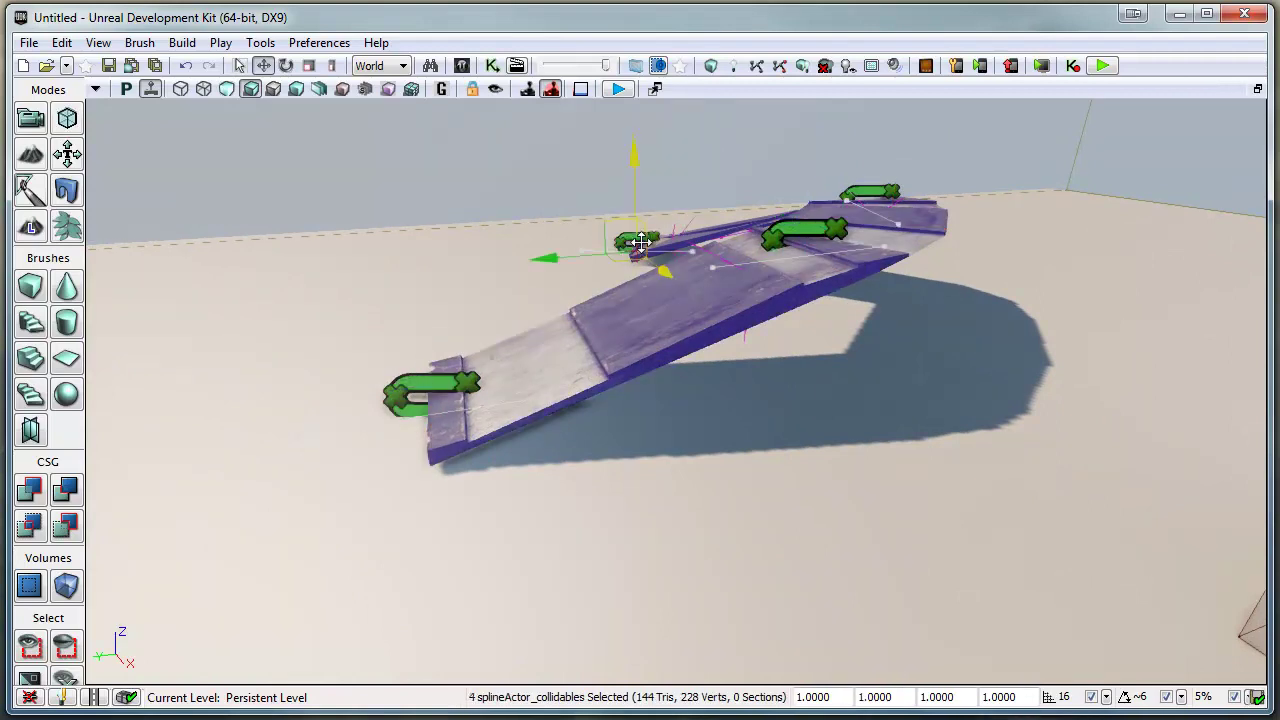
{"action": "key", "text": "F4"}
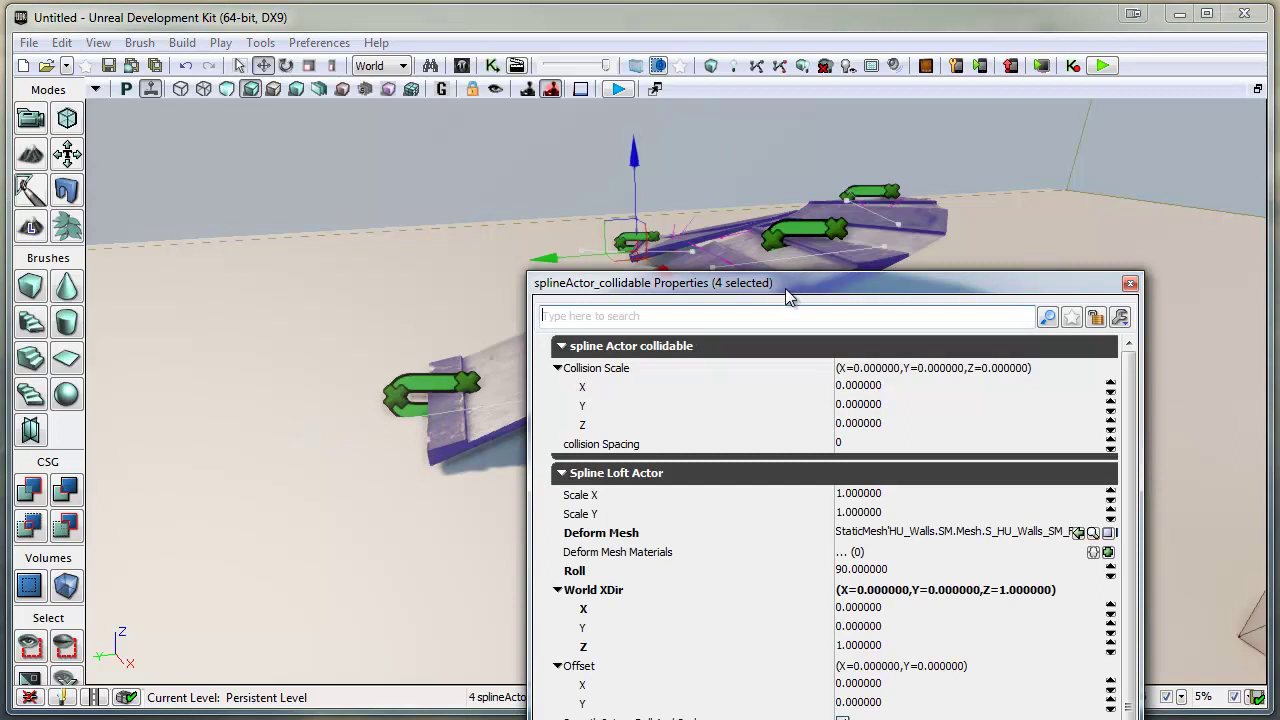
{"action": "left_click_drag", "start_coordinate": [786, 285], "coordinate": [840, 136]}
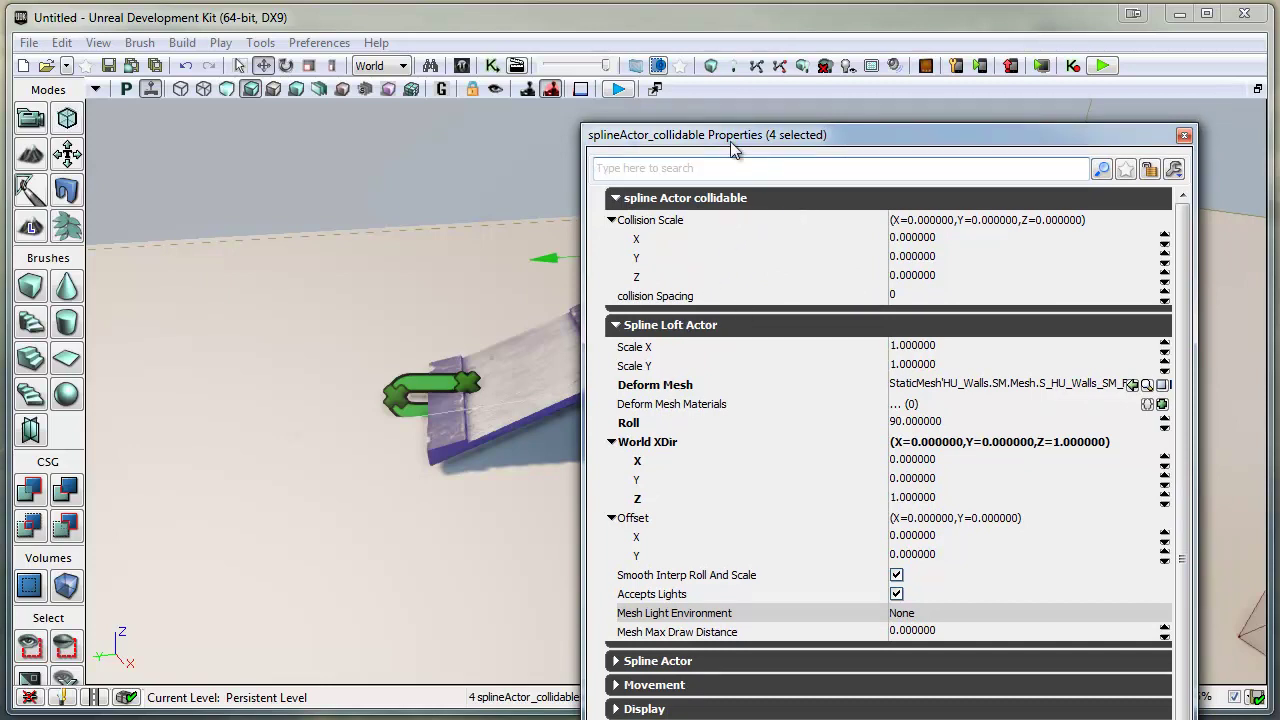
{"action": "left_click_drag", "start_coordinate": [735, 148], "coordinate": [982, 358]}
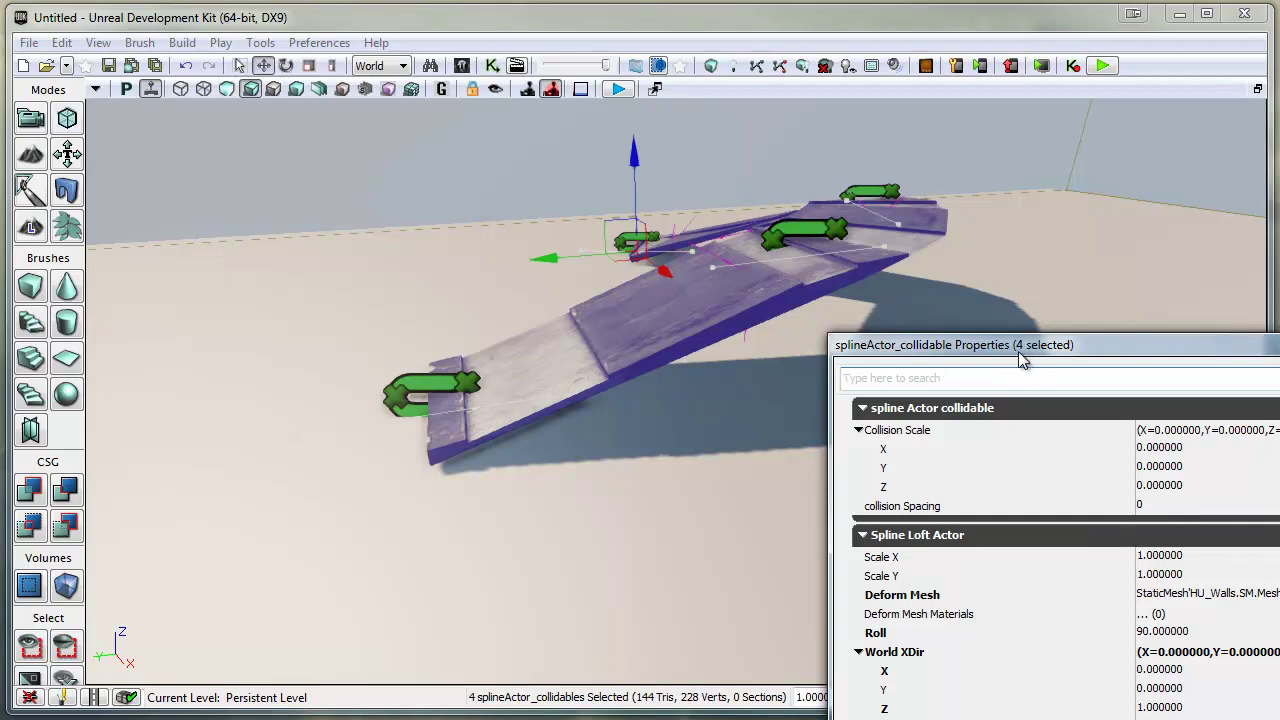
Set the Collision Scale to X 0.2, Y 1, Z 0.1 and the collision Spacing to 30, and close the properties
{"action": "left_click", "coordinate": [1193, 447]}
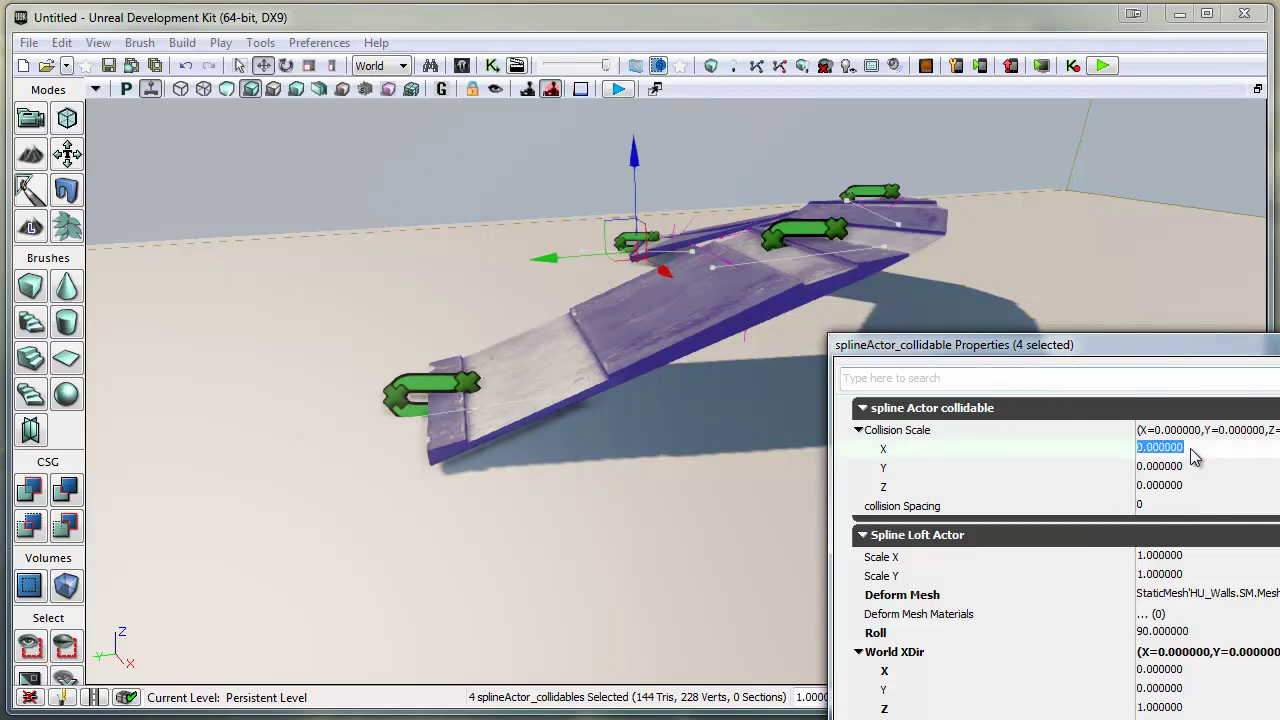
{"action": "type", "text": "0.2"}
{"action": "key", "text": "Tab"}
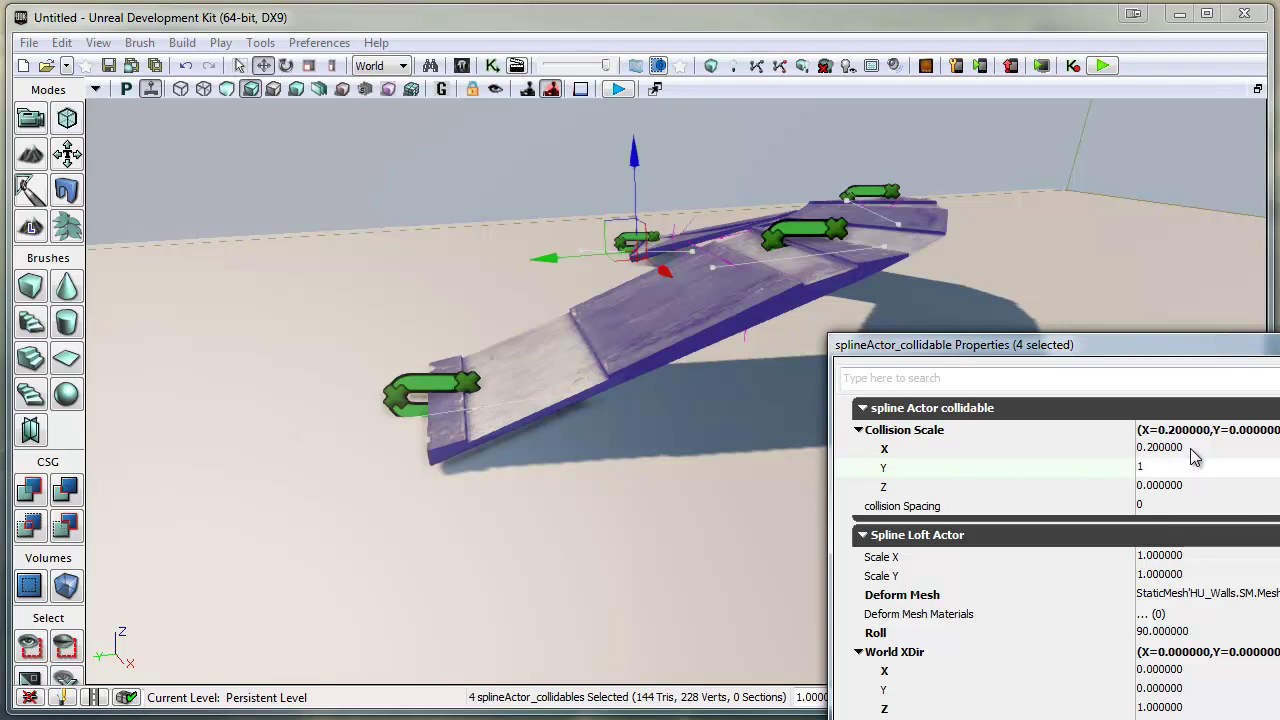
{"action": "key", "text": "Tab"}
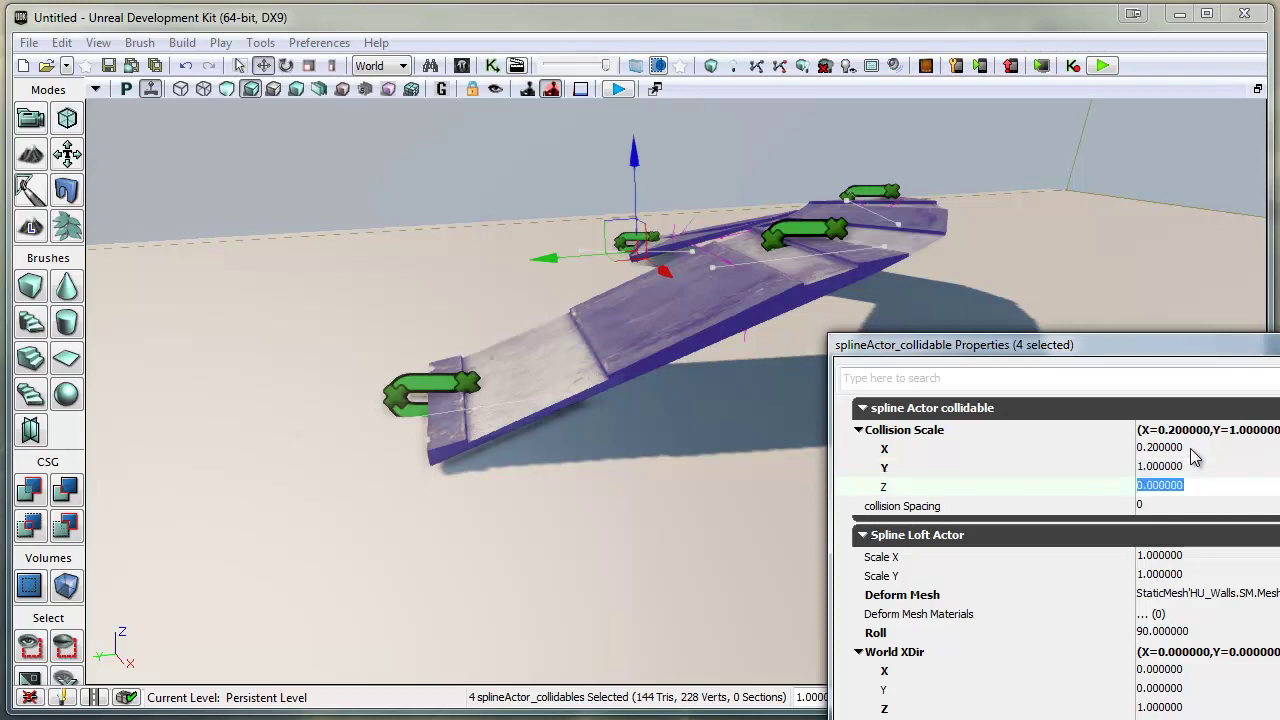
{"action": "type", "text": ".1"}
{"action": "key", "text": "Tab"}
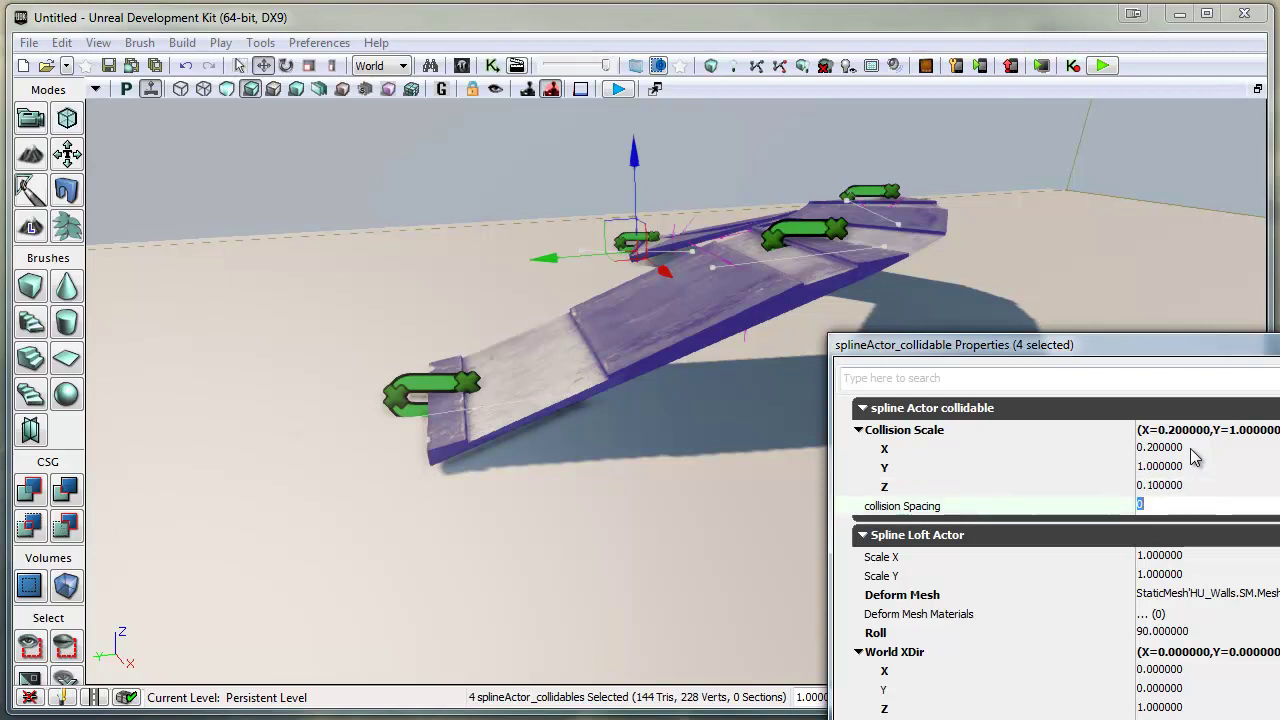
{"action": "type", "text": "30"}
{"action": "key", "text": "Tab"}
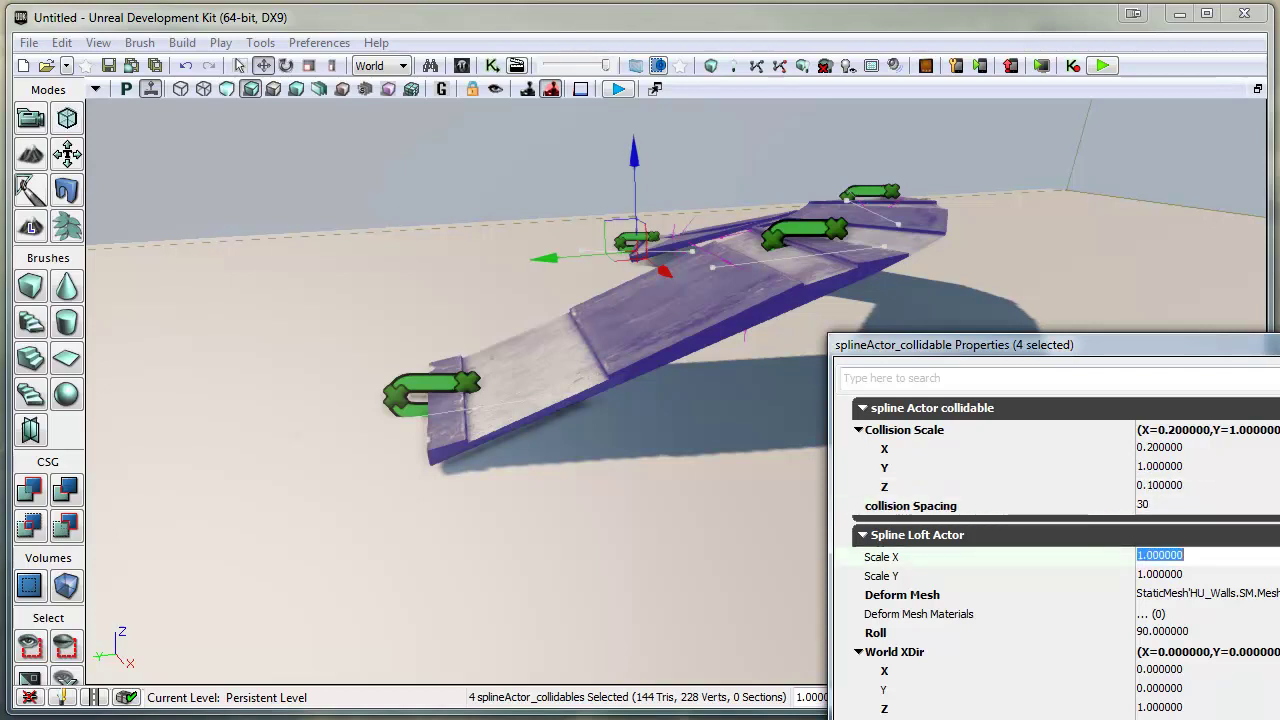
{"action": "key", "text": "alt+F4"}
Play the level in the editor viewport and walk up the near ramp to test the raised spline's collision
{"action": "right_click_drag", "start_coordinate": [984, 404], "coordinate": [900, 380]}
{"action": "left_click_drag", "start_coordinate": [898, 381], "coordinate": [795, 216]}
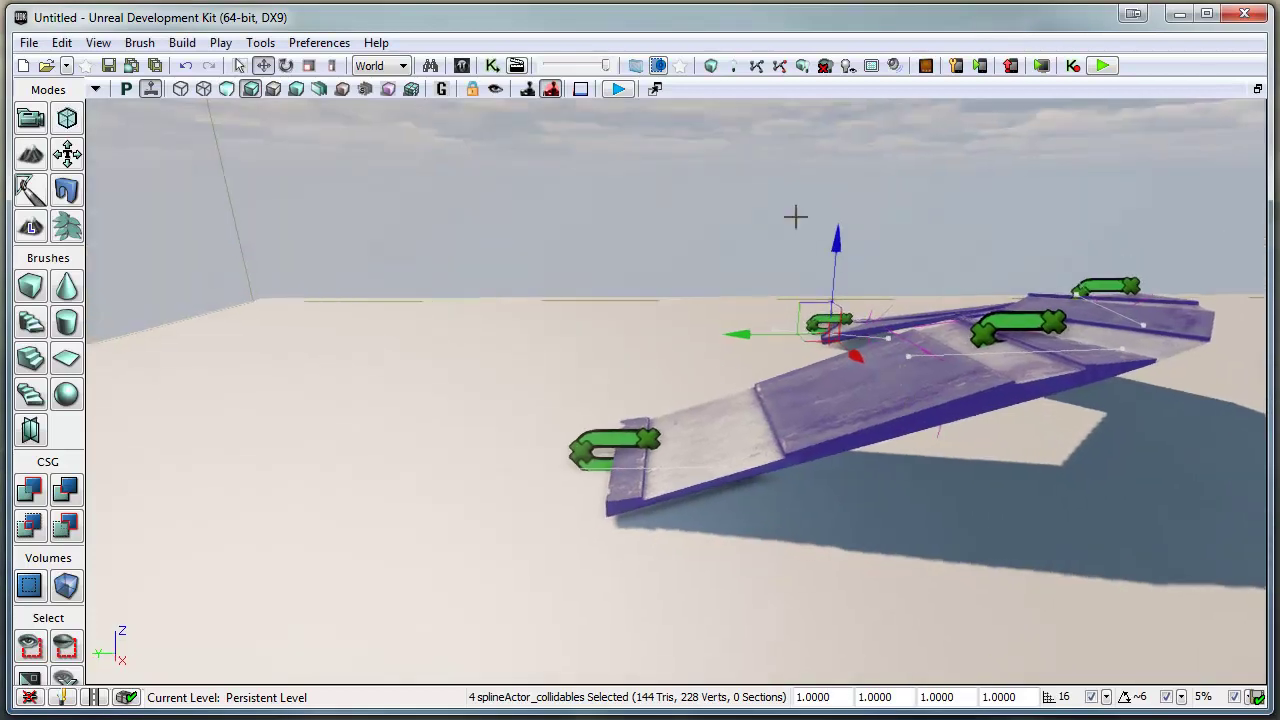
{"action": "left_click", "coordinate": [628, 88]}
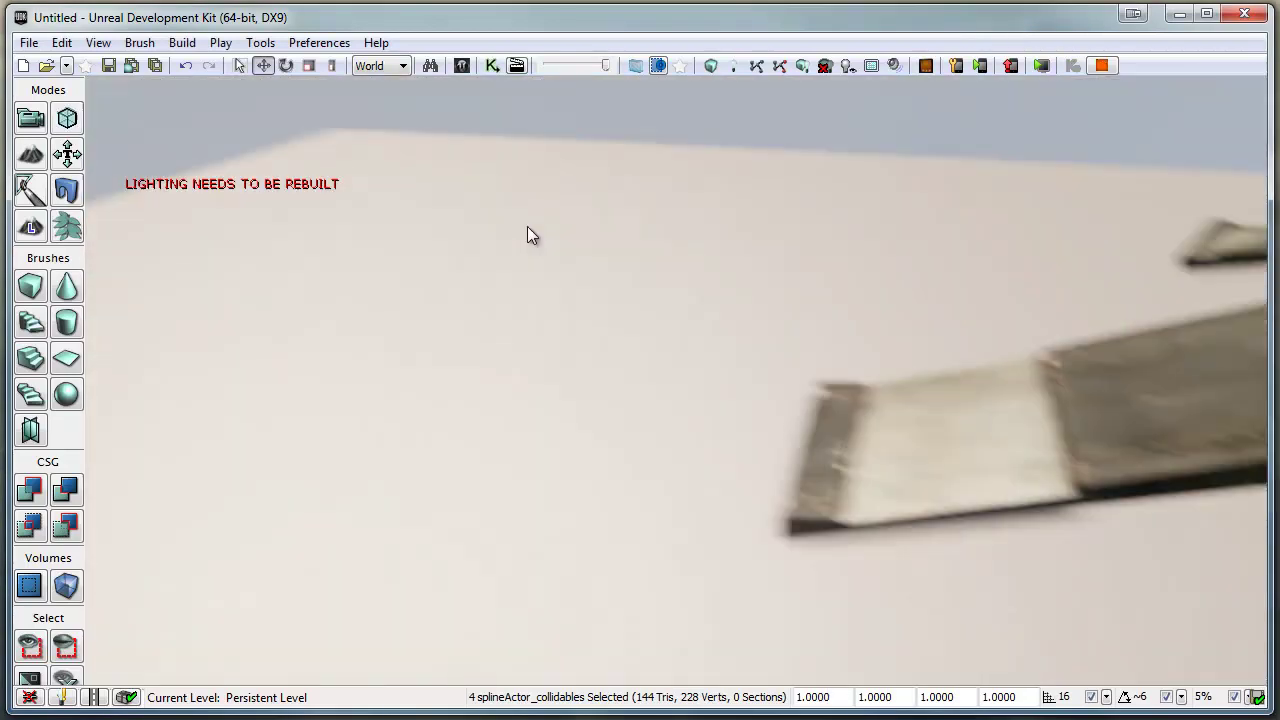
{"action": "key", "text": "a"}
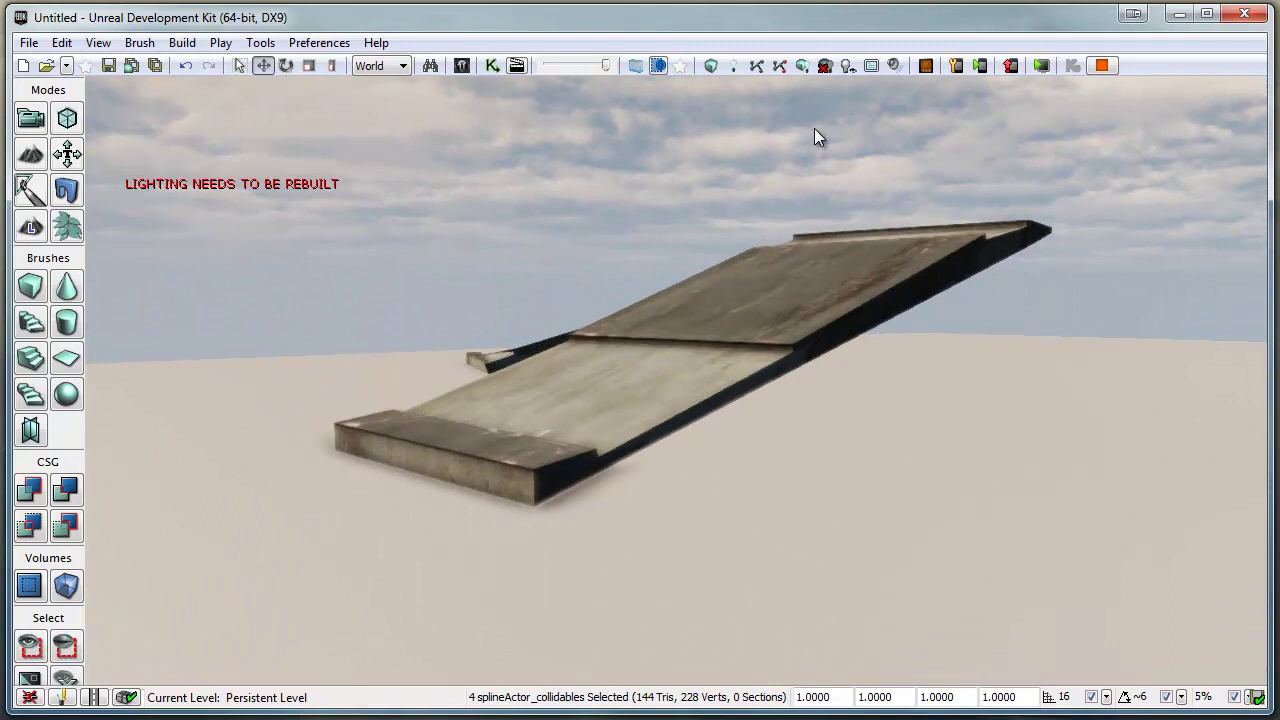
{"action": "key", "text": "w"}
{"action": "key", "text": "w"}
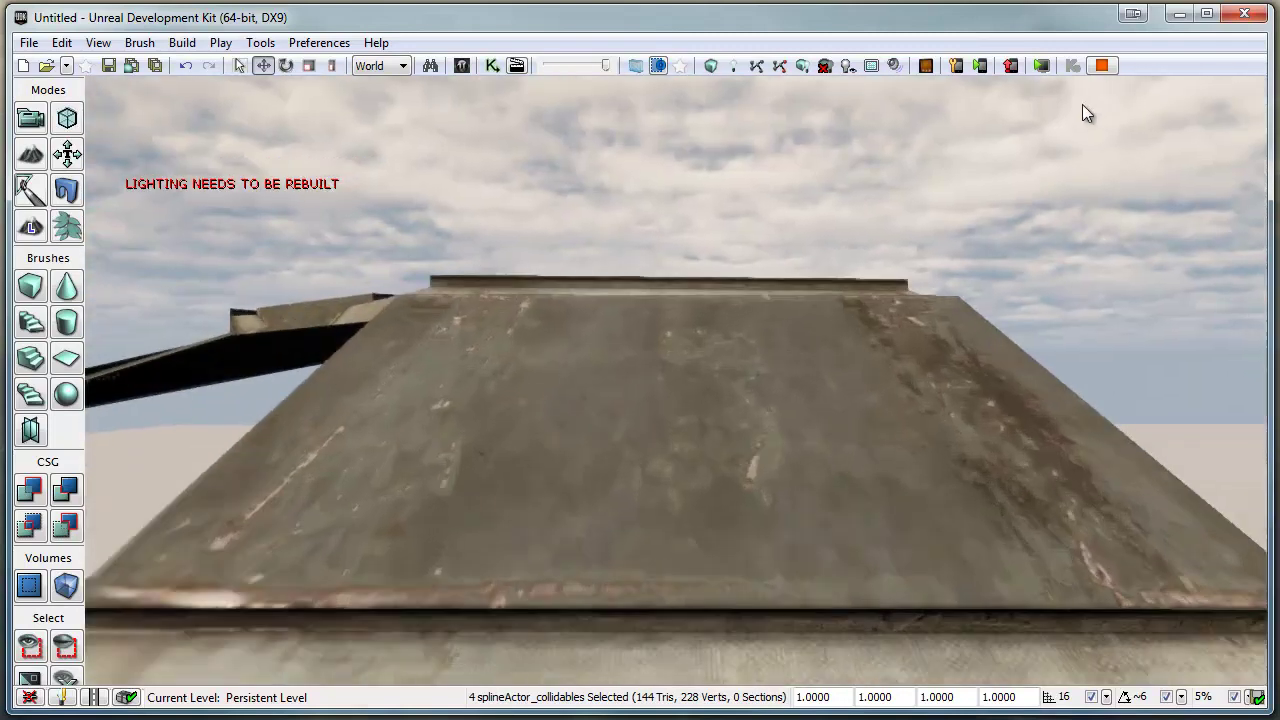
{"action": "key", "text": "w"}
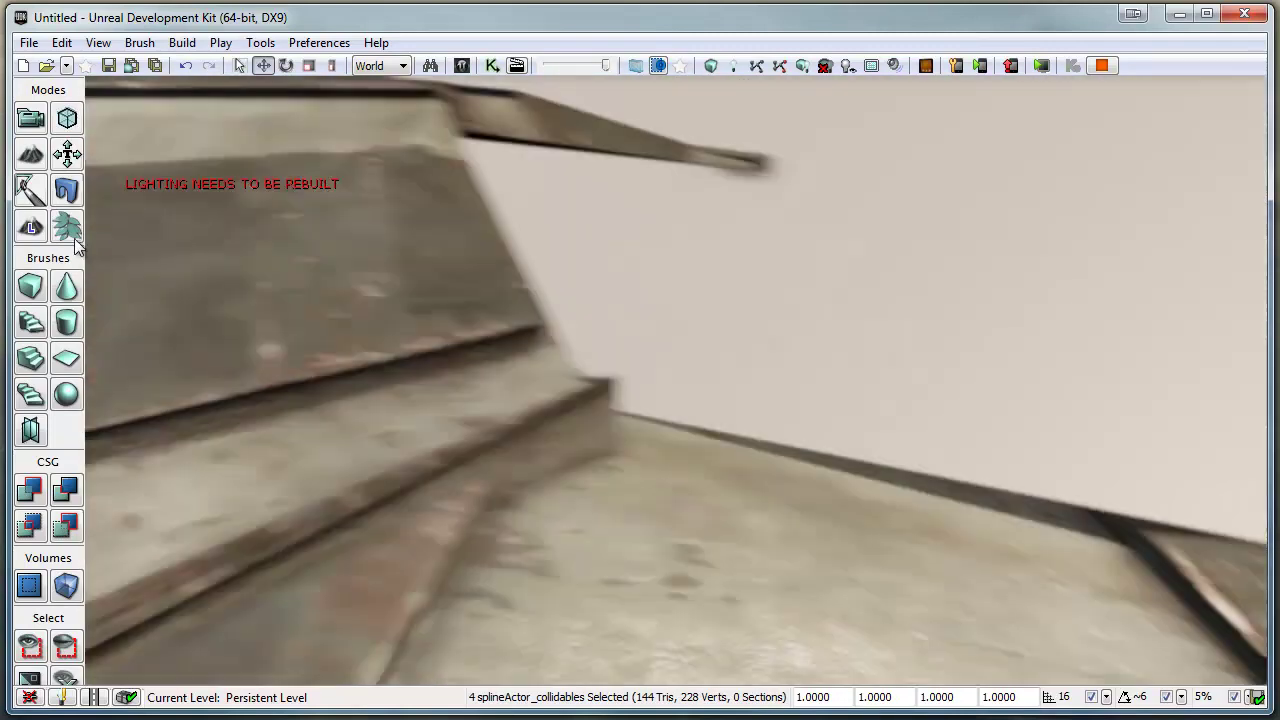
{"action": "key", "text": "w"}
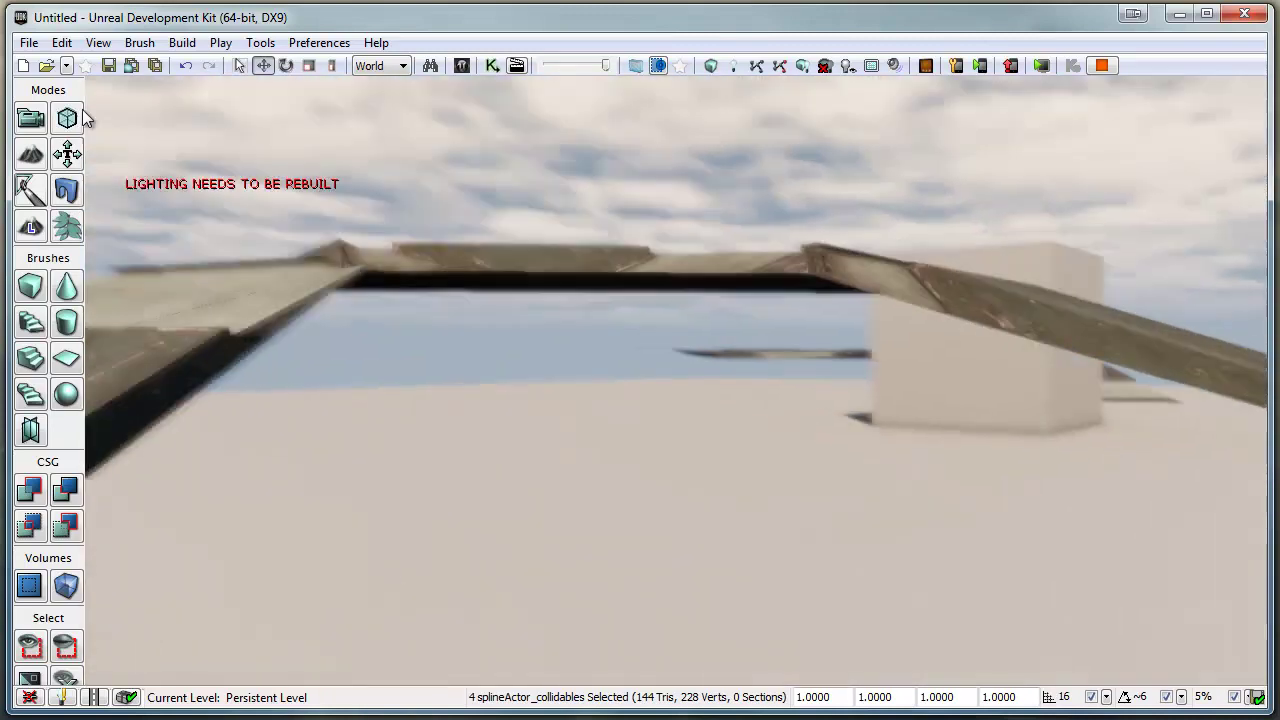
{"action": "key", "text": "d"}
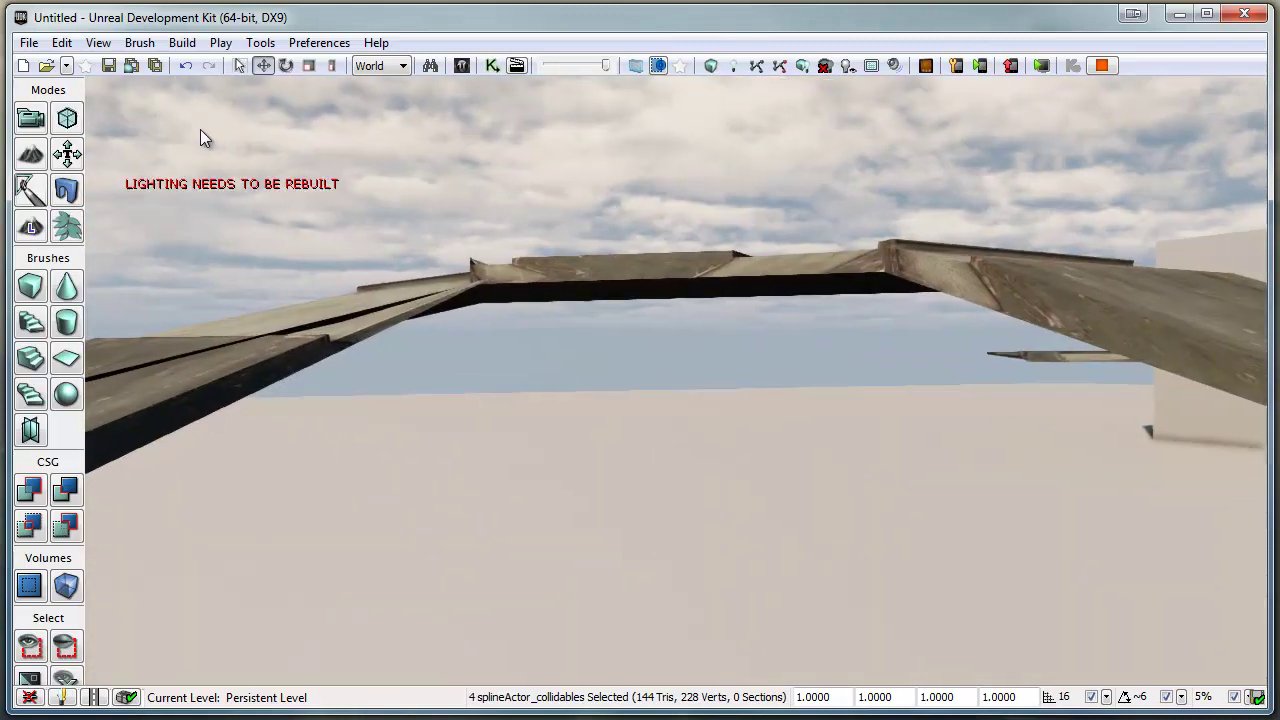
Run the console command show collision and inspect the collision shapes from beneath and beside the raised spline
{"action": "key", "text": "grave"}
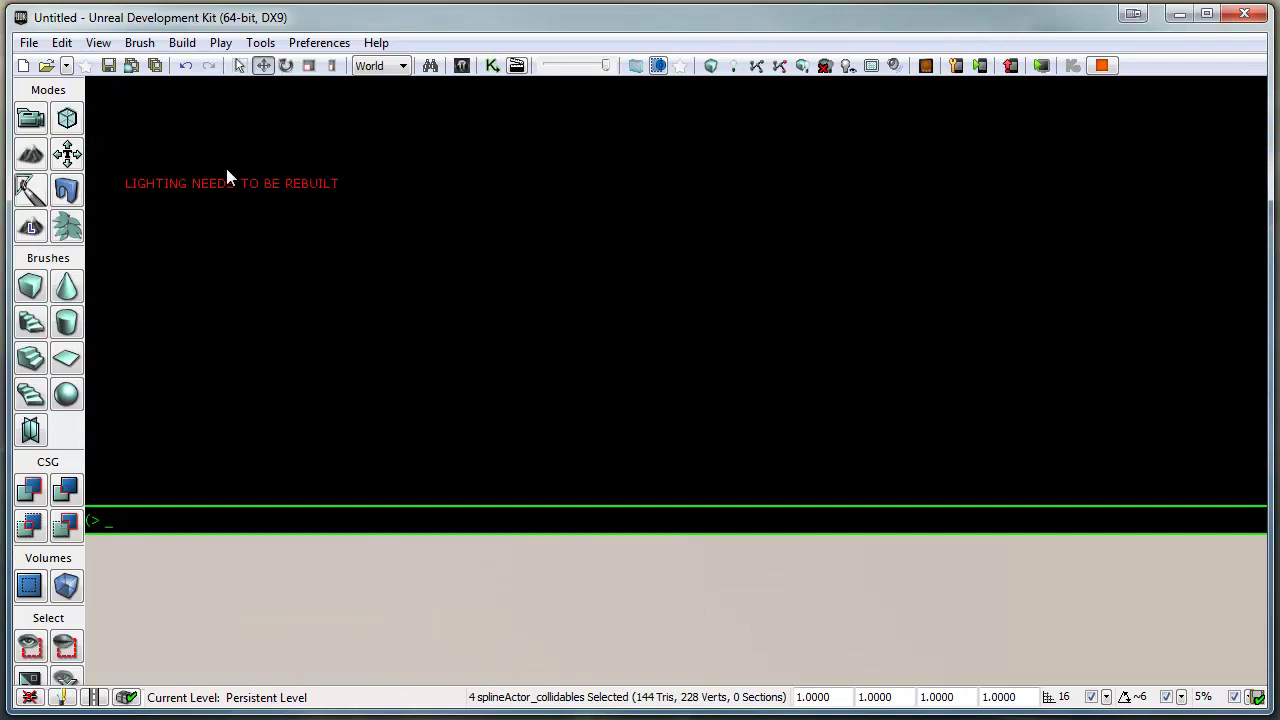
{"action": "type", "text": "show coll"}
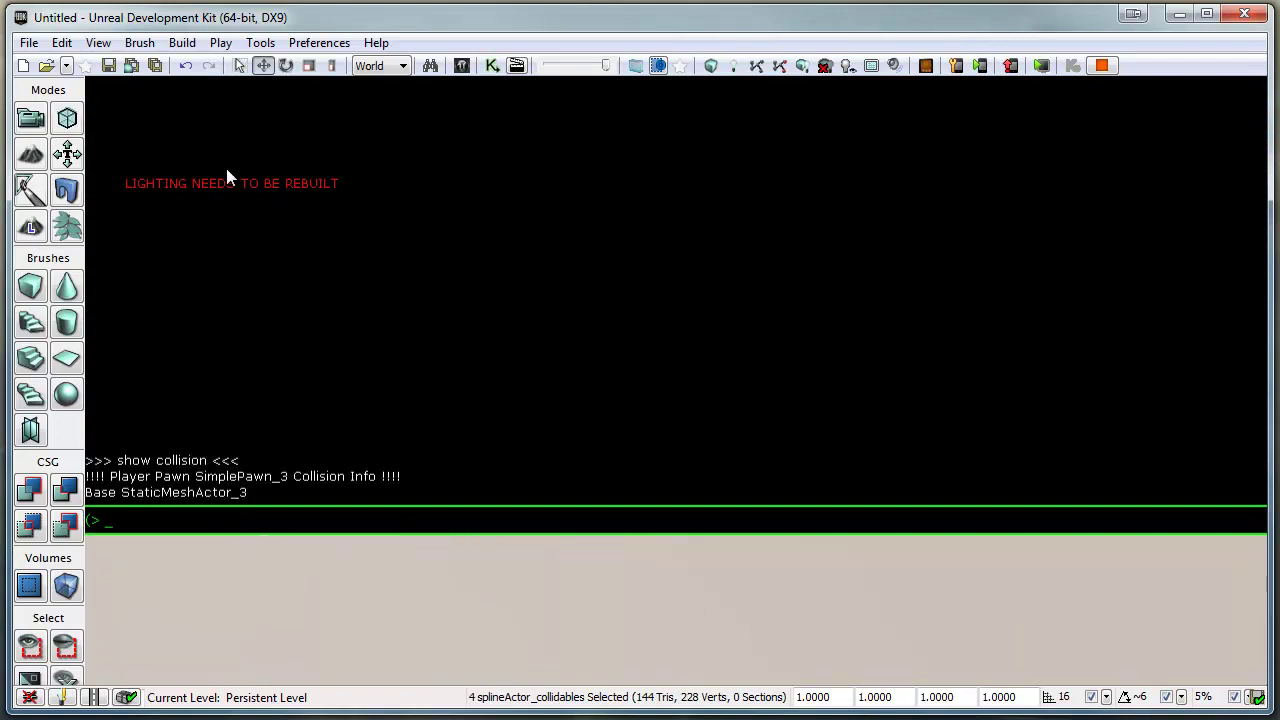
{"action": "key", "text": "grave"}
{"action": "key", "text": "w"}
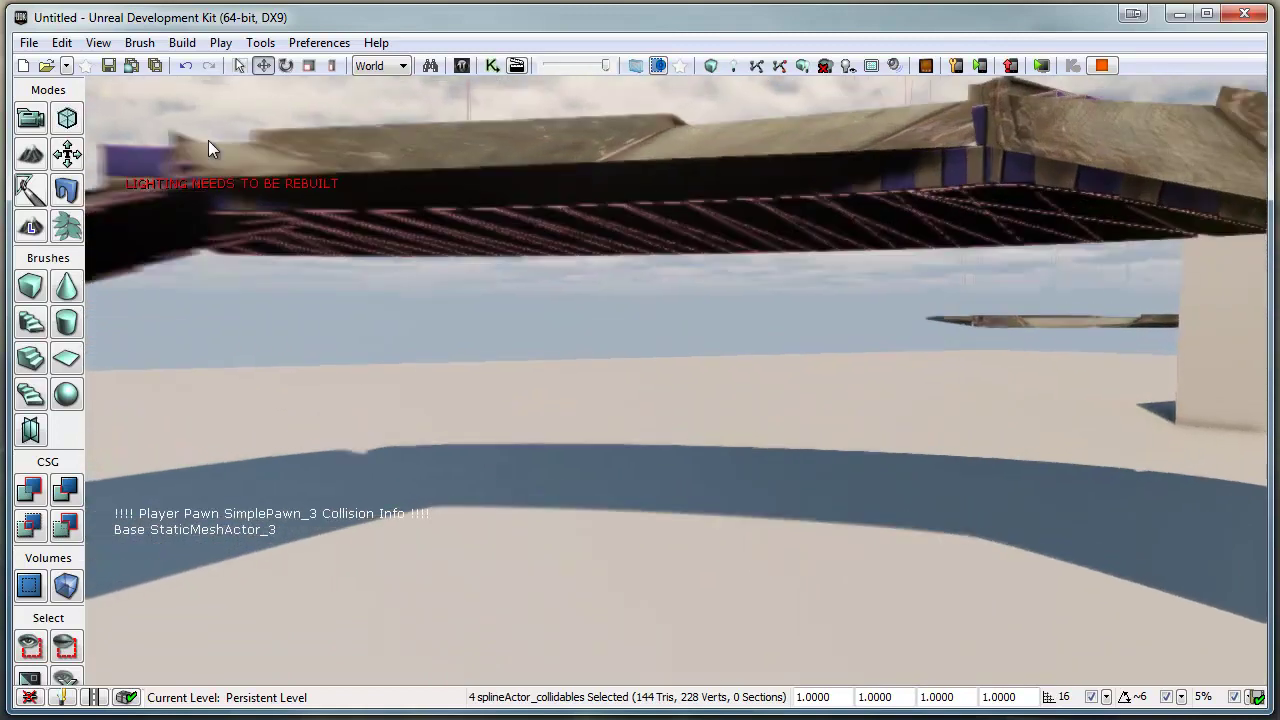
{"action": "key", "text": "s"}
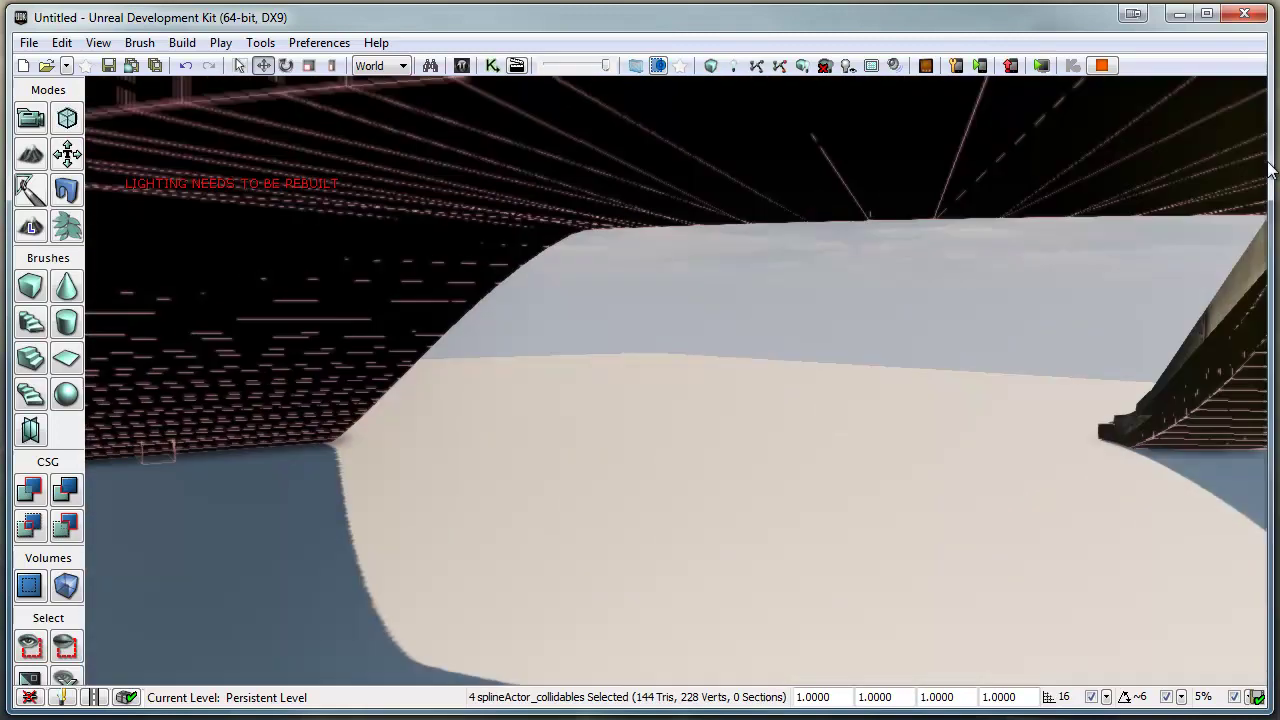
{"action": "key", "text": "a"}
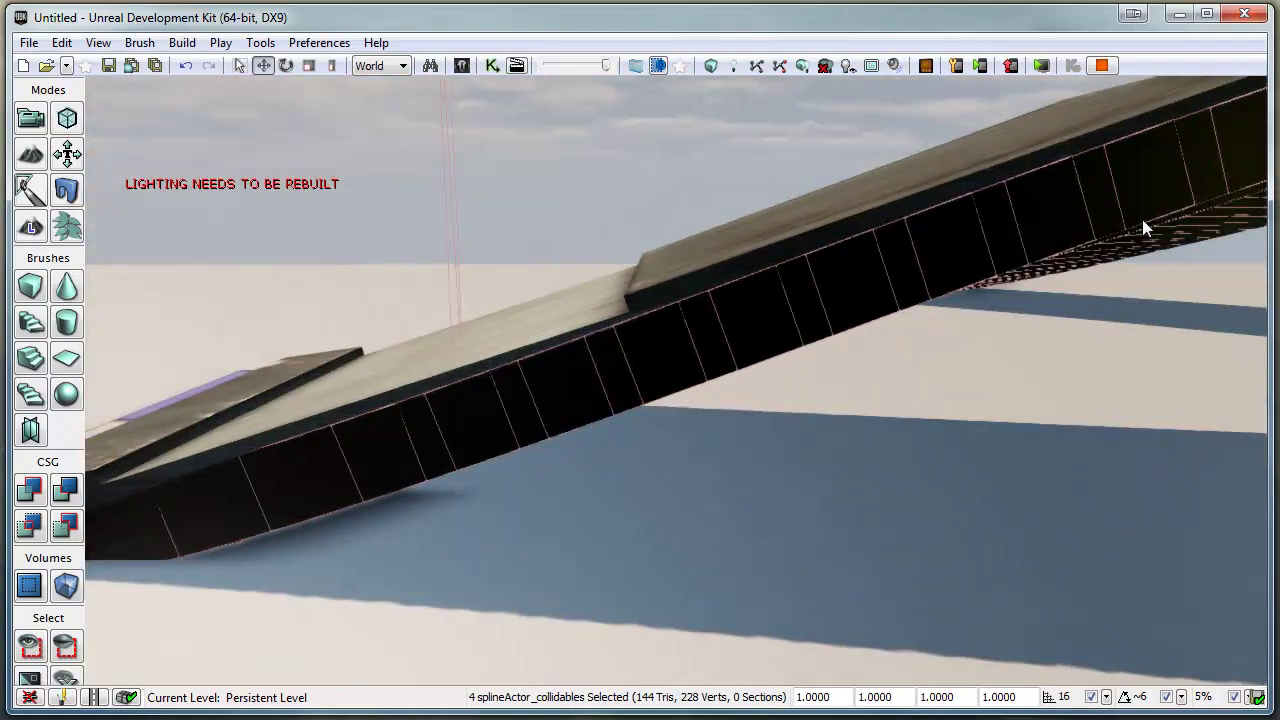
Walk around to the end of the ramp and back up its surface with the collision shapes displayed
{"action": "right_click_drag", "start_coordinate": [1142, 219], "coordinate": [84, 199]}
{"action": "key", "text": "d"}
{"action": "key", "text": "d"}
{"action": "key", "text": "d"}
{"action": "key", "text": "d"}
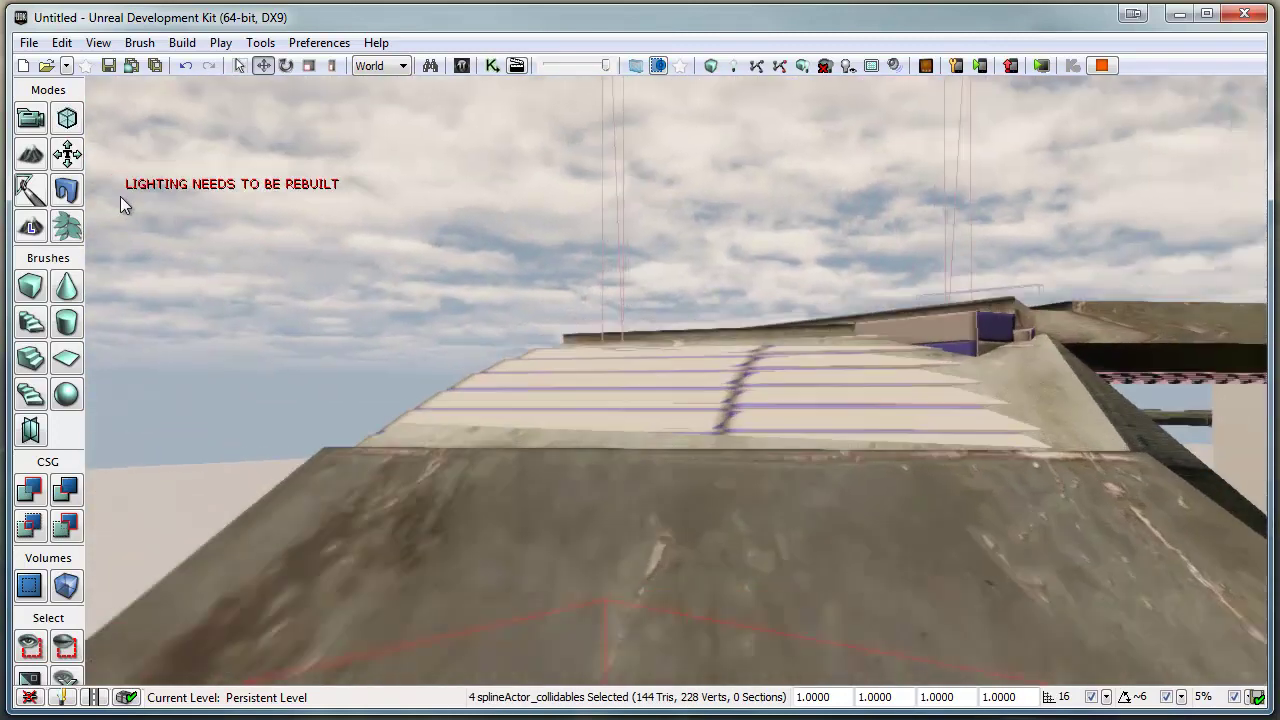